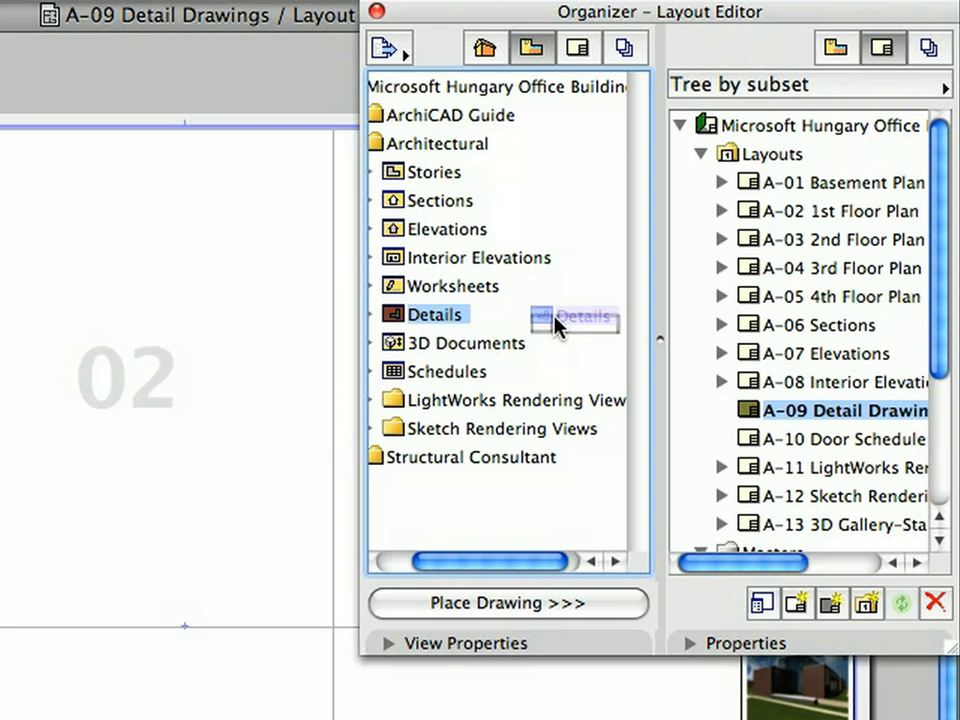
Step: Drag the Details view from the project tree onto the A-09 layout
left_click_drag(553, 321, 800, 424)
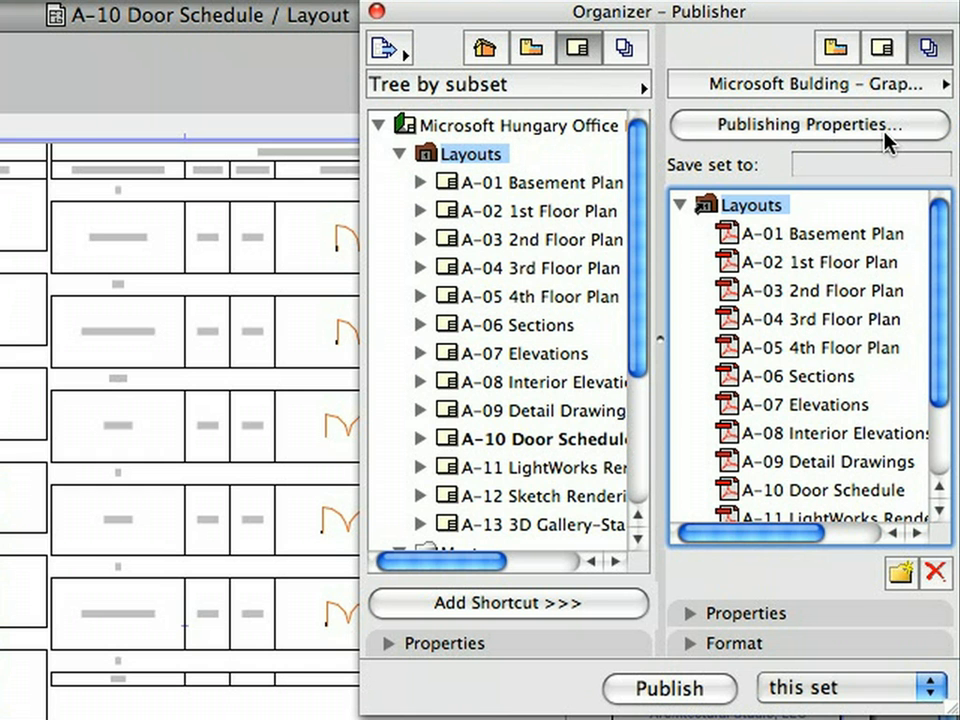
Step: Set the publishing method to Save files and insert the Year of completion autotext into Layout ID
left_click(885, 134)
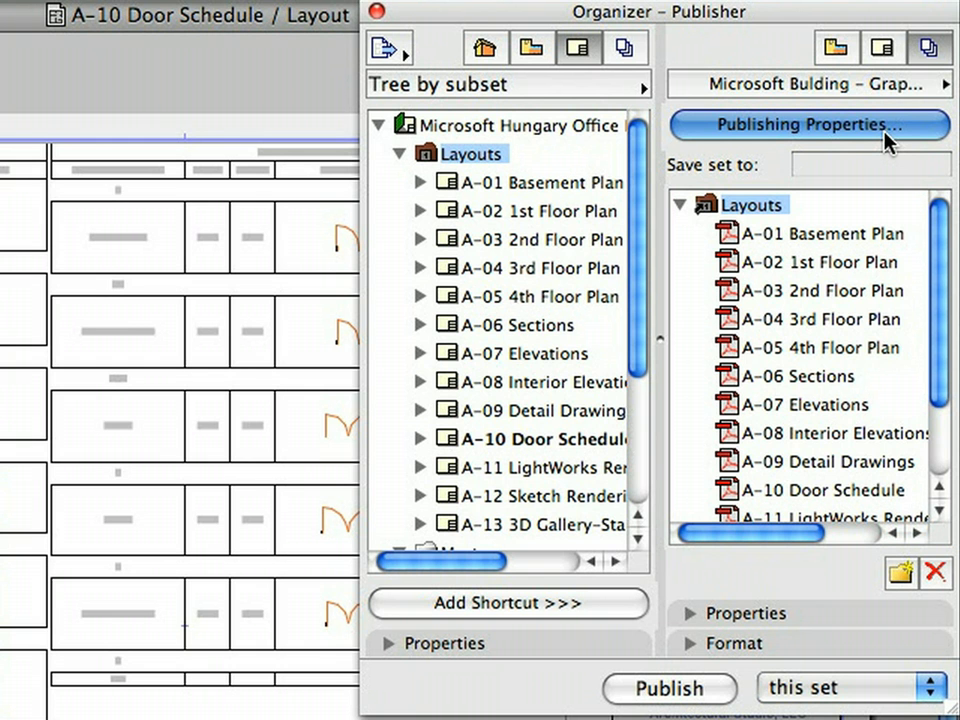
left_click(773, 80)
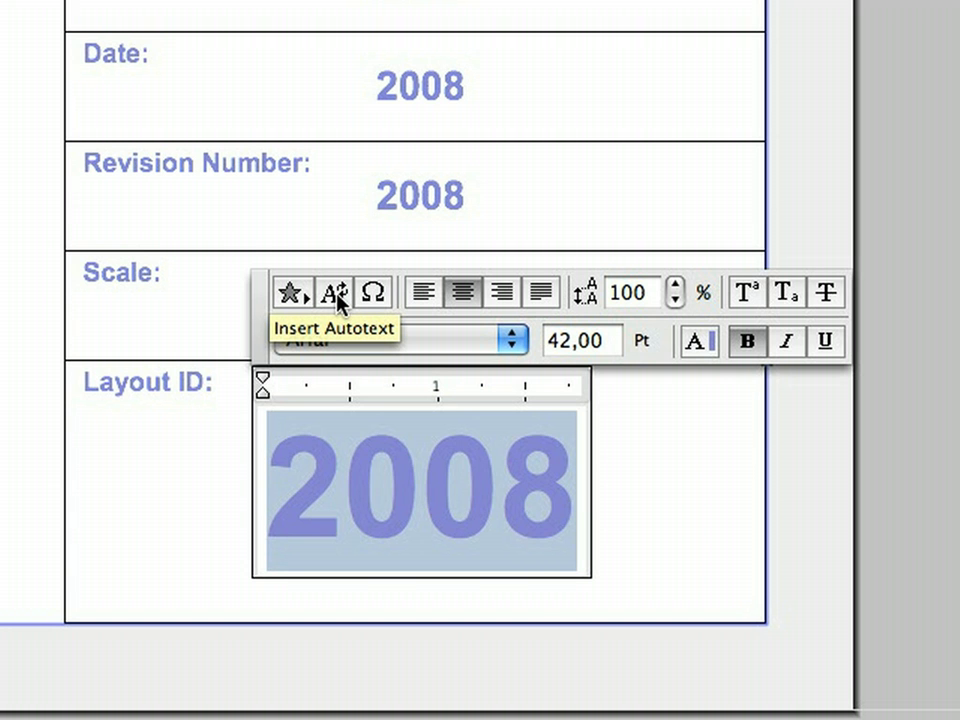
left_click(337, 292)
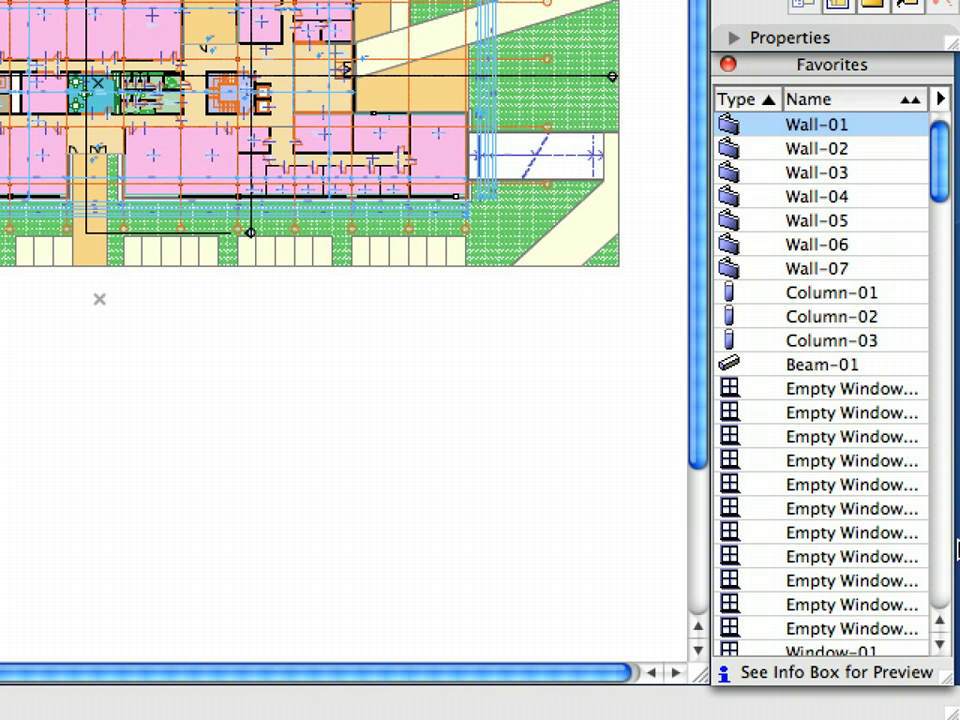
Step: Close Favorites, stretch the Navigator down to the screen bottom, and expand its Properties section
left_click(729, 66)
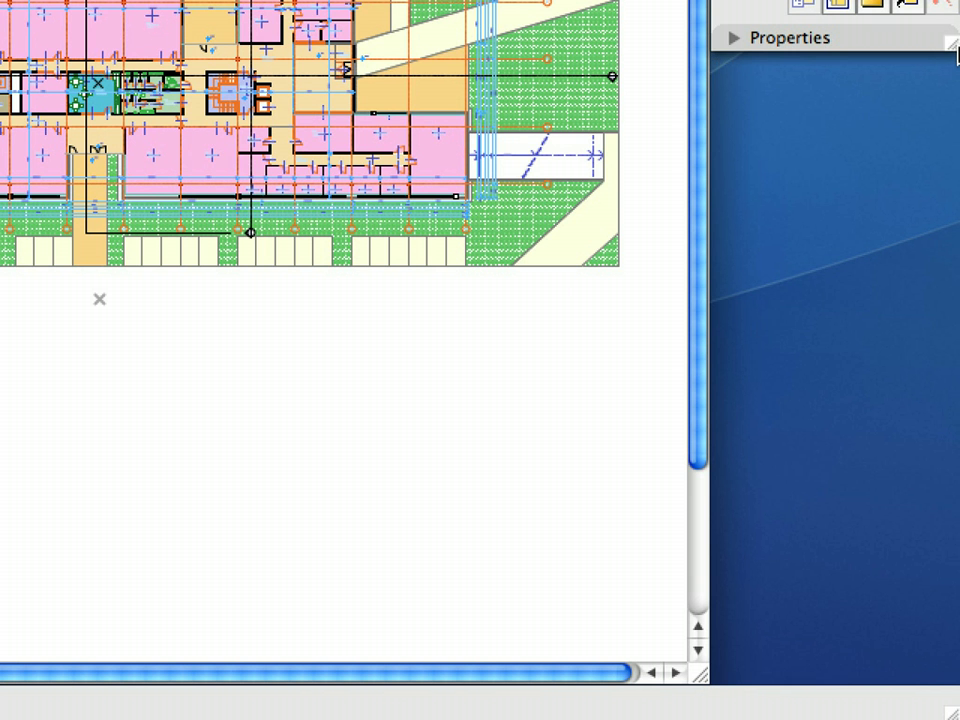
left_click_drag(956, 80, 956, 686)
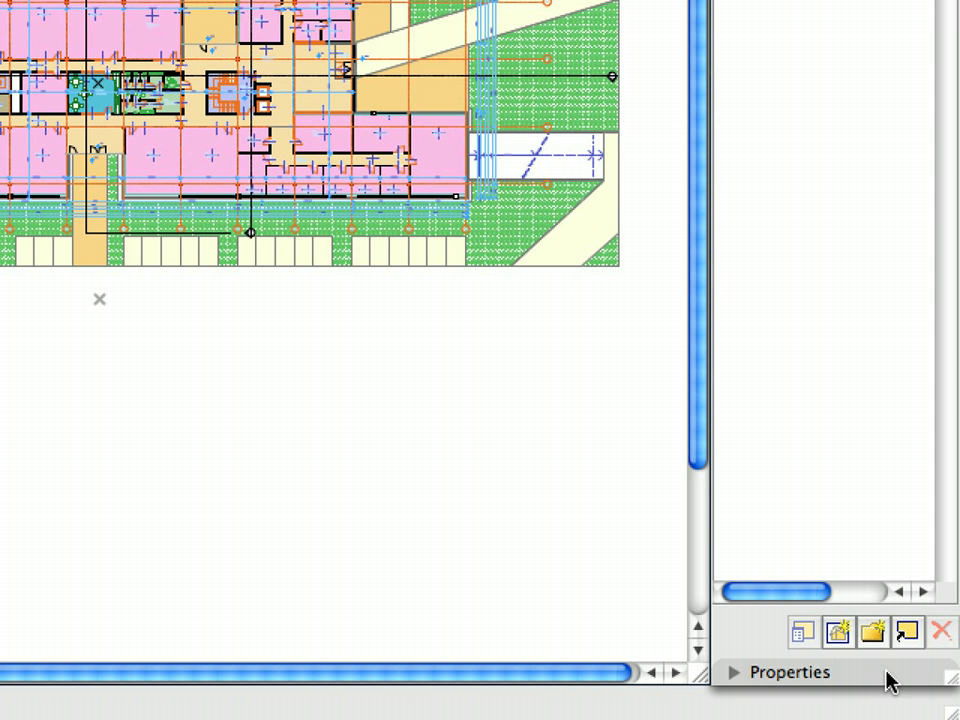
left_click(887, 671)
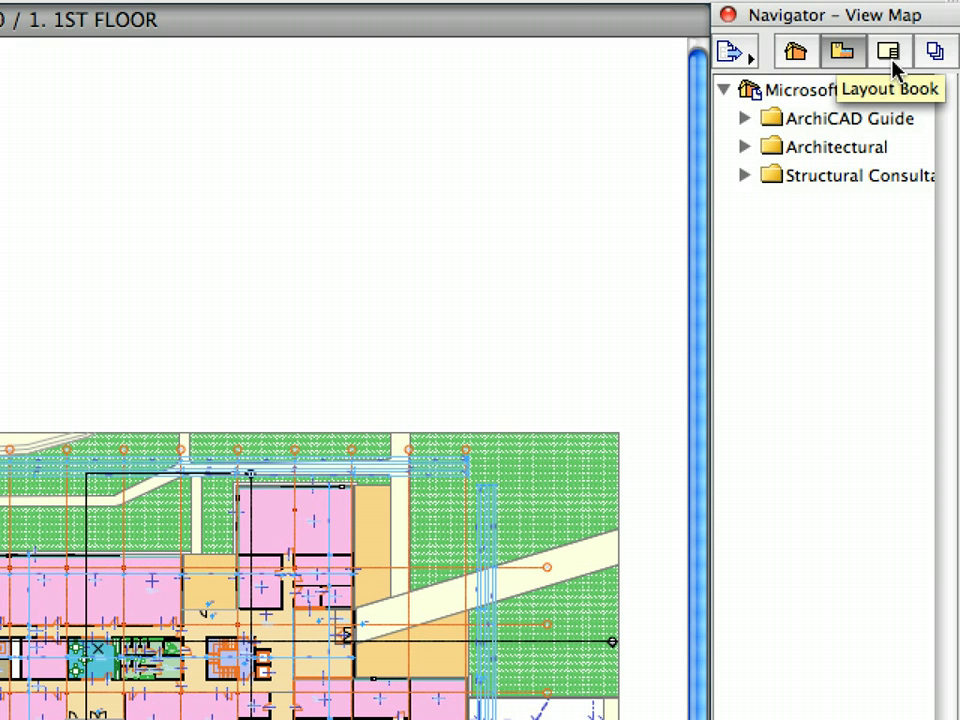
Step: Switch the Navigator to the Layout Book, expand Layouts and Masters, and select Masters
left_click(891, 60)
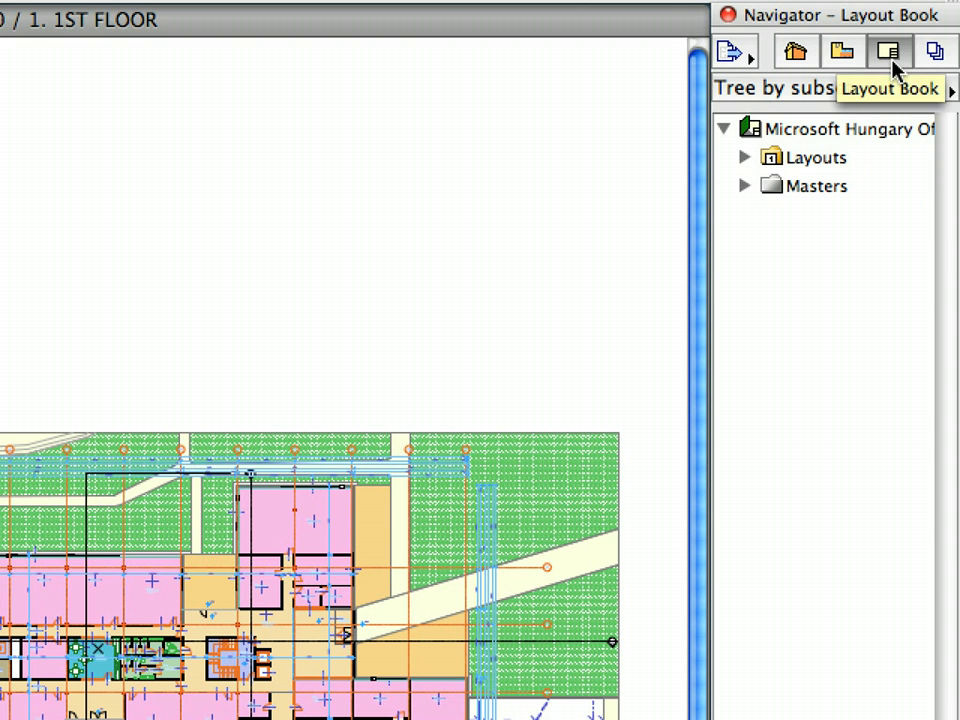
left_click(746, 158)
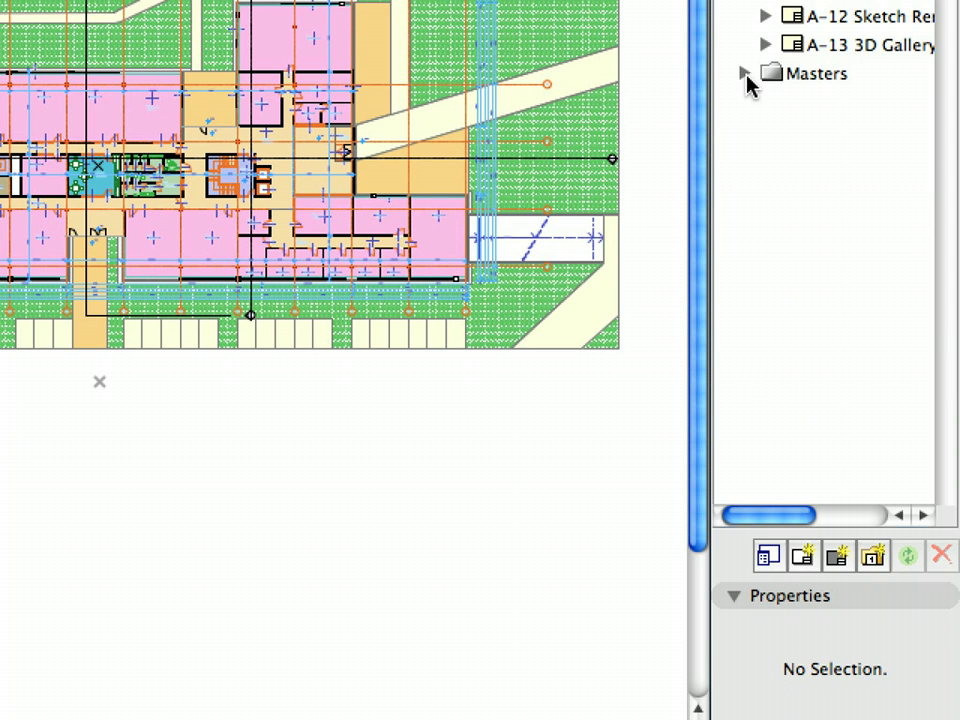
left_click(745, 74)
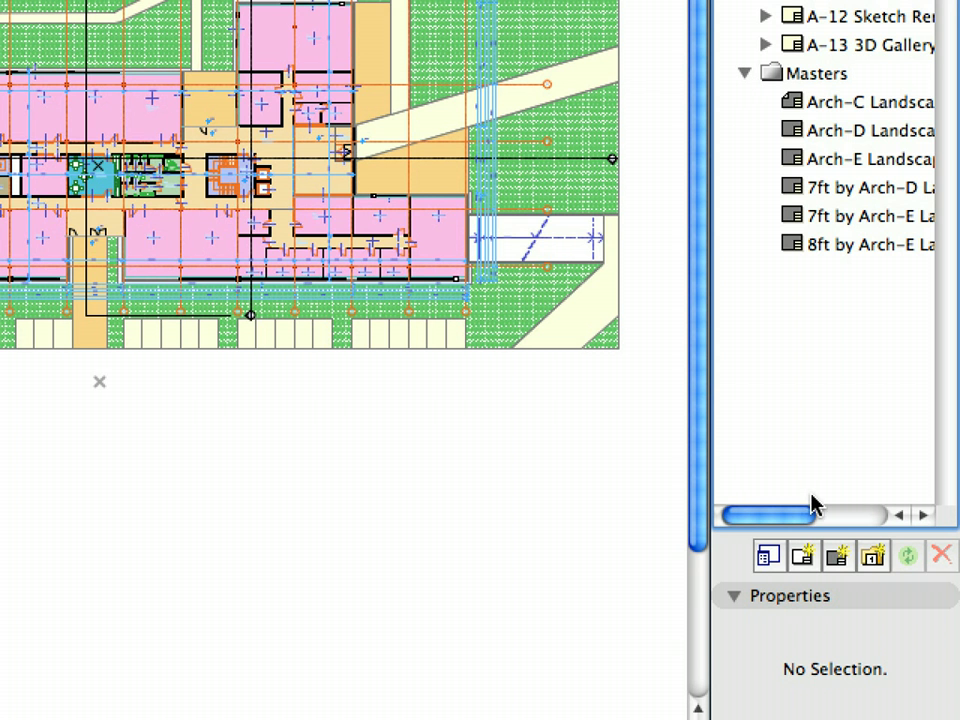
left_click_drag(799, 516, 812, 515)
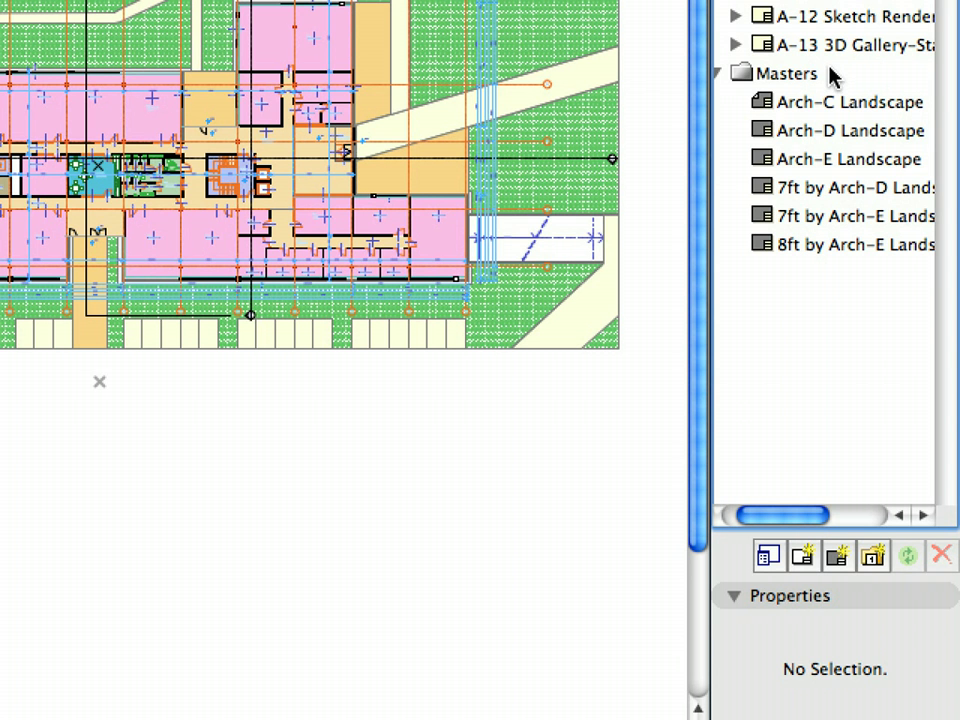
left_click(787, 74)
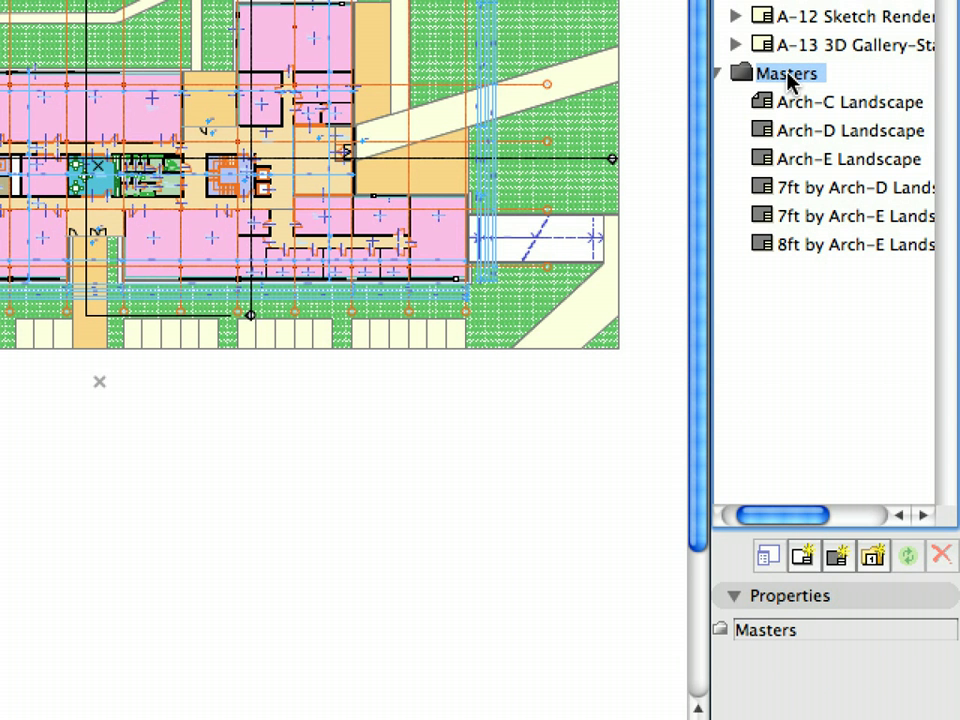
Step: Add a new master layout named 'Arch dash C Portrait'
left_click(836, 558)
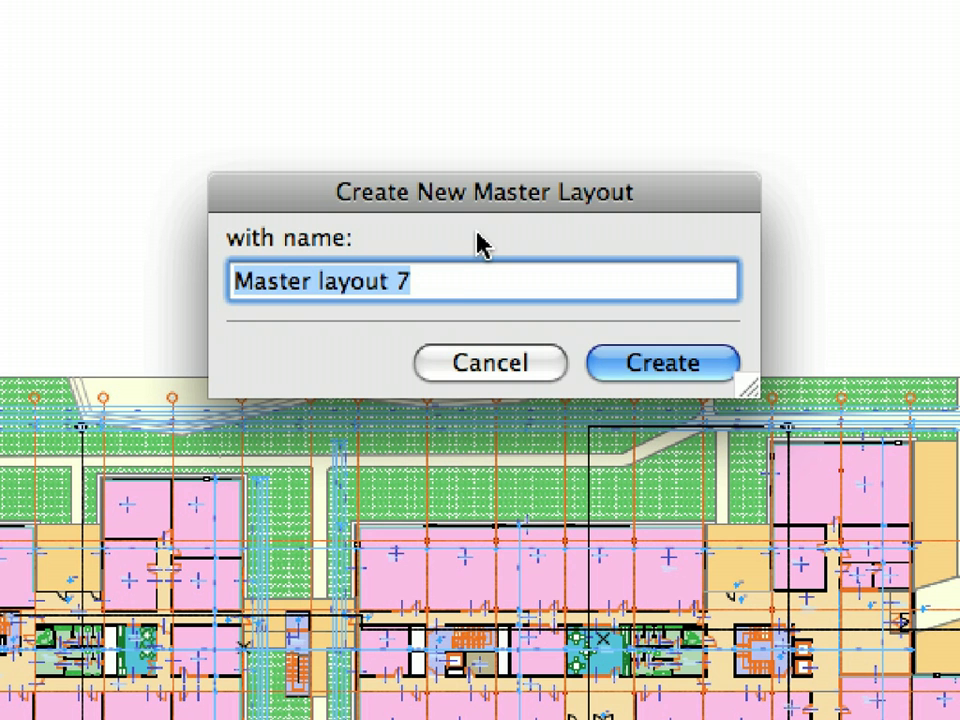
type("Arch dash C Portrait")
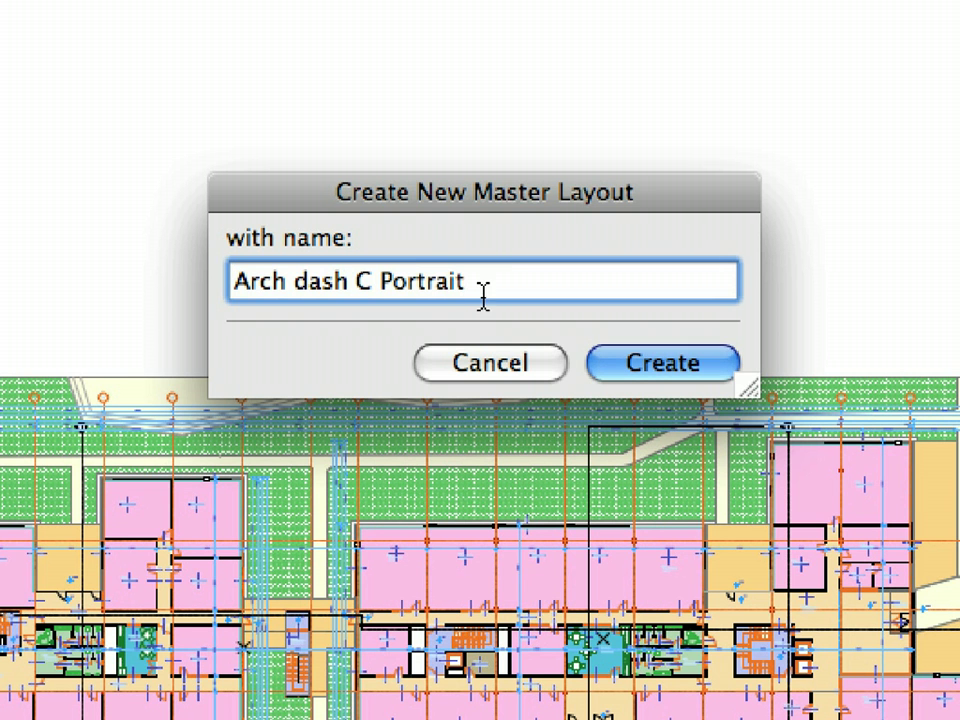
left_click_drag(450, 289, 171, 285)
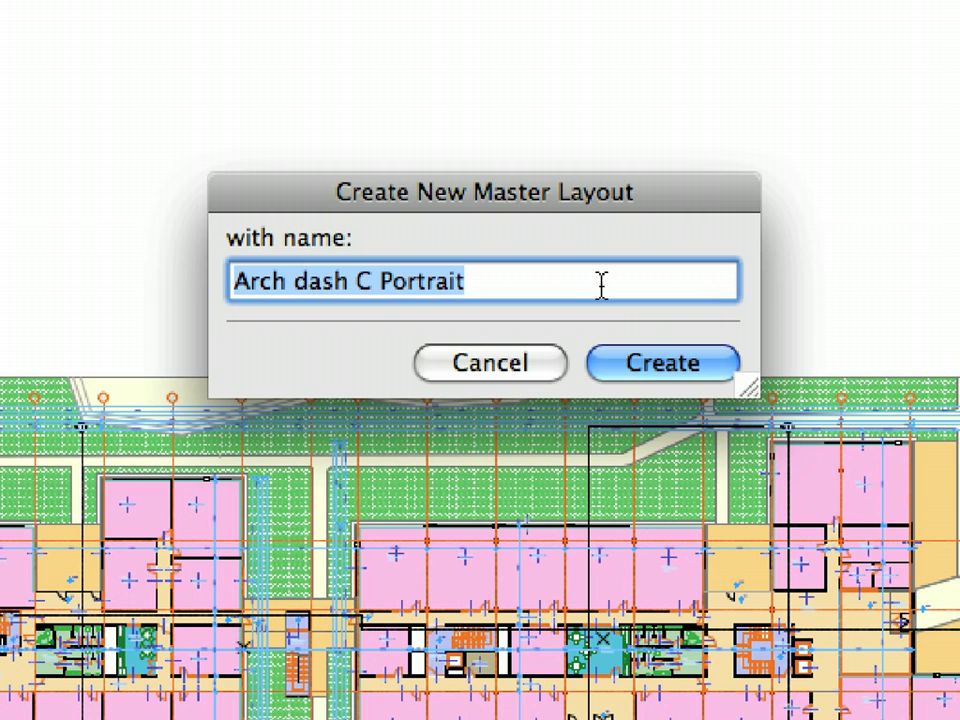
left_click(705, 375)
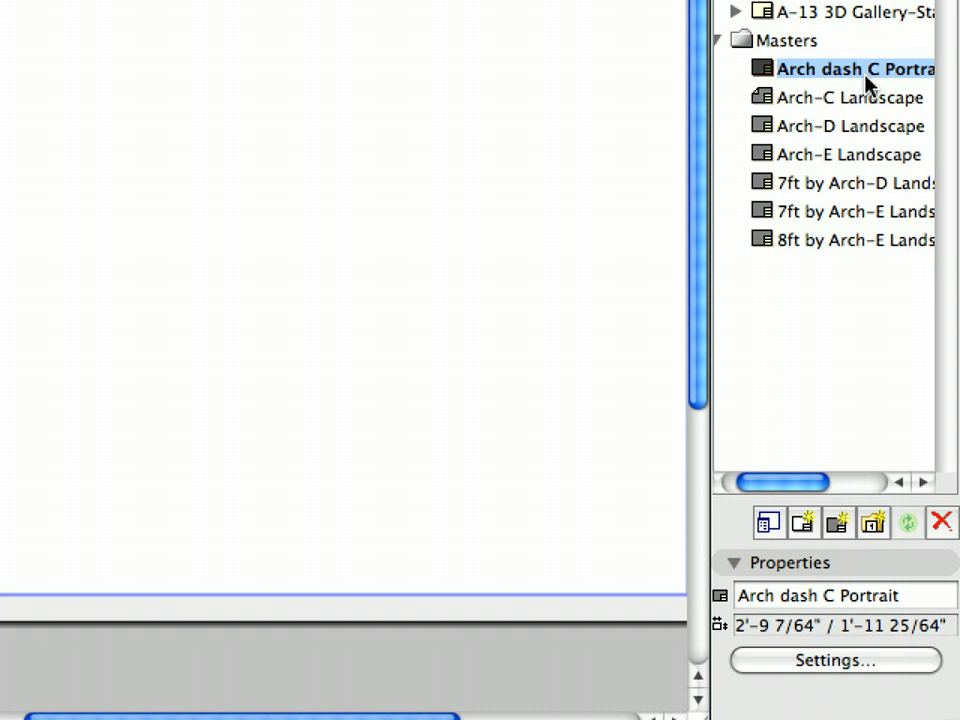
Step: Set the new master's size to C – Architectural in Portrait orientation, 1'-6" by 2'
left_click(885, 665)
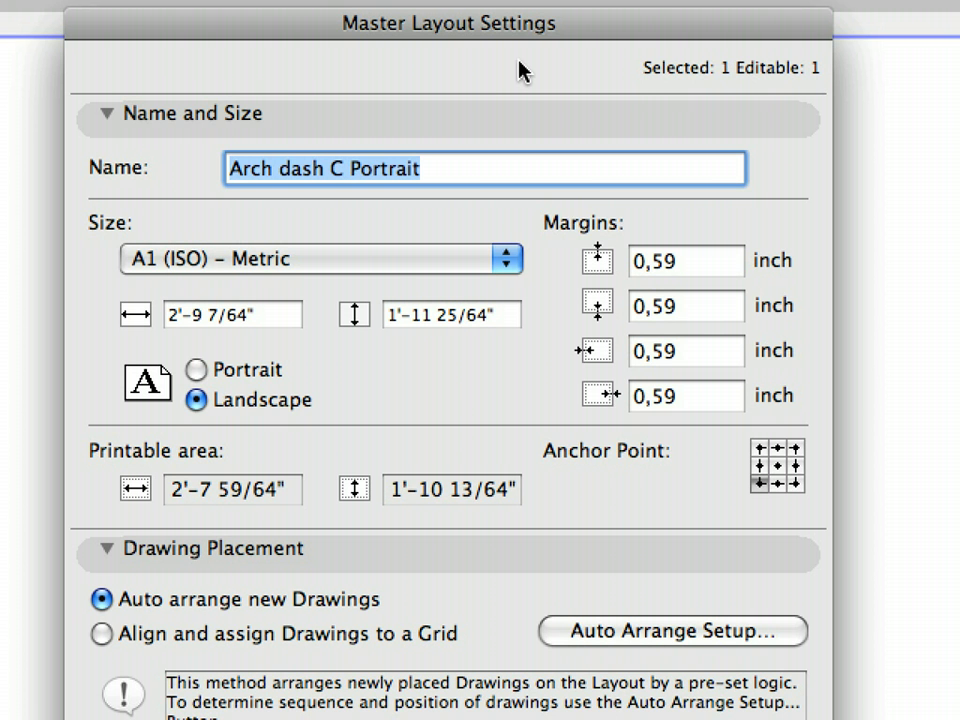
left_click(380, 268)
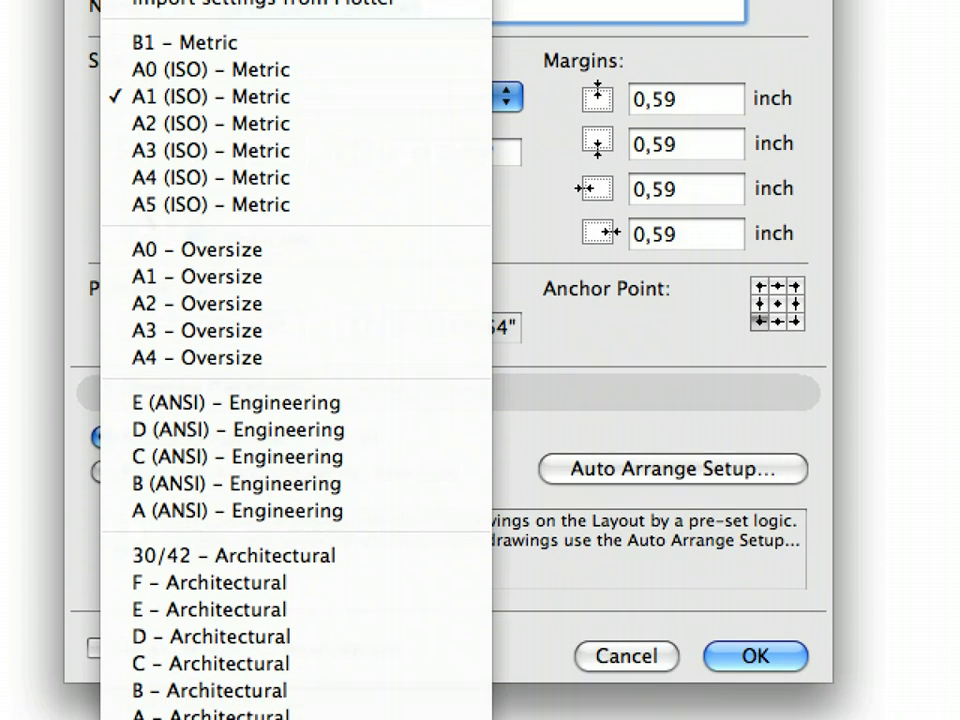
left_click(372, 665)
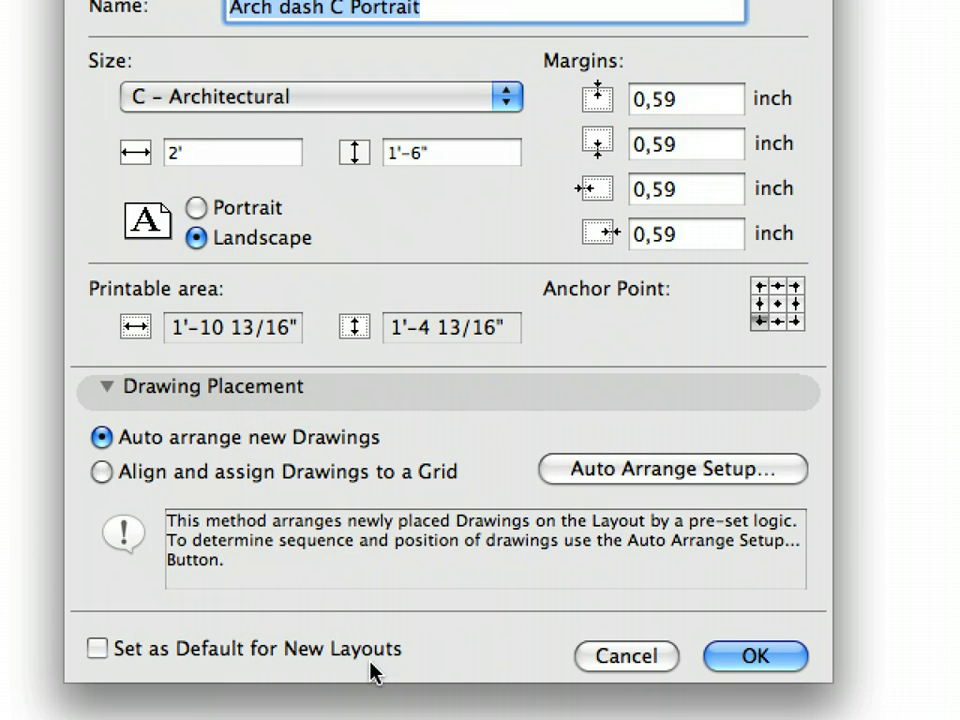
left_click(248, 212)
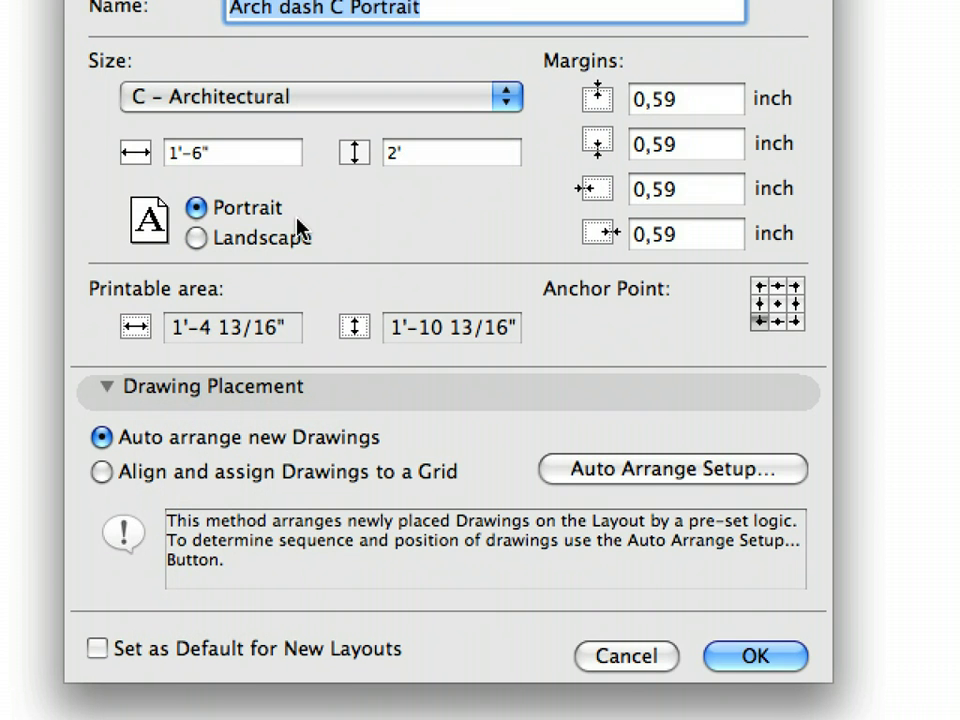
left_click(787, 662)
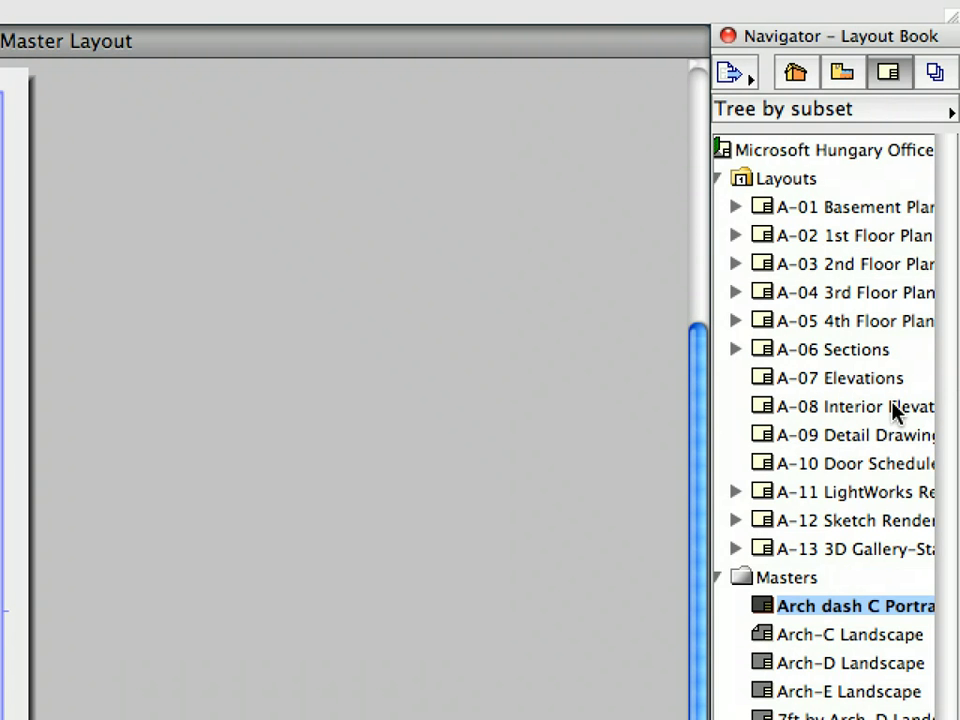
Step: Open the A-08 Interior Elevations layout and fit it in the window
double_click(846, 408)
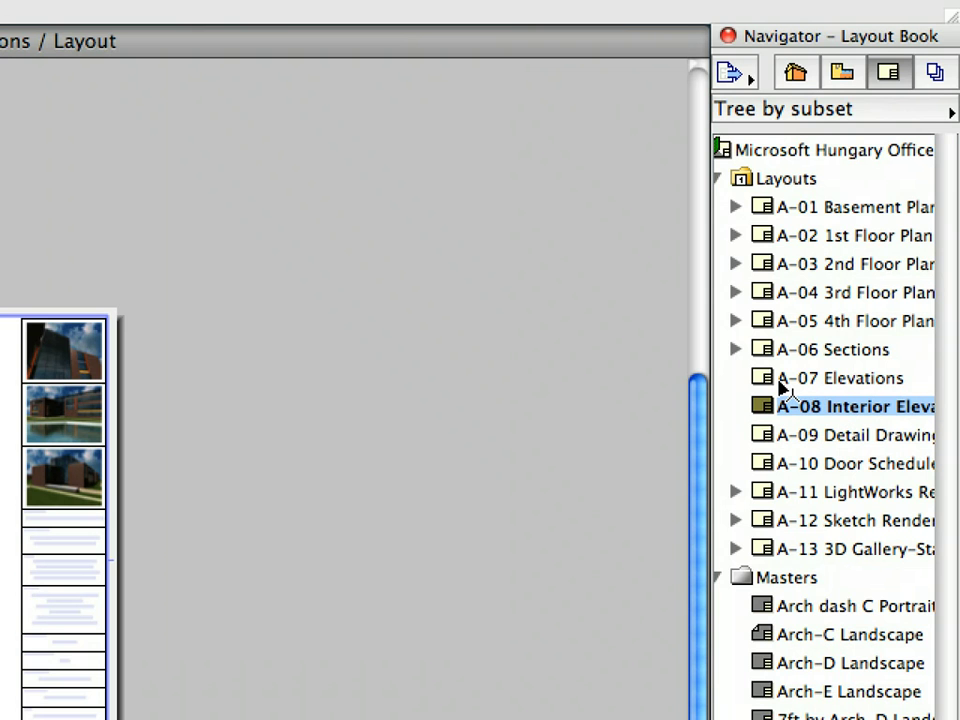
right_click(203, 188)
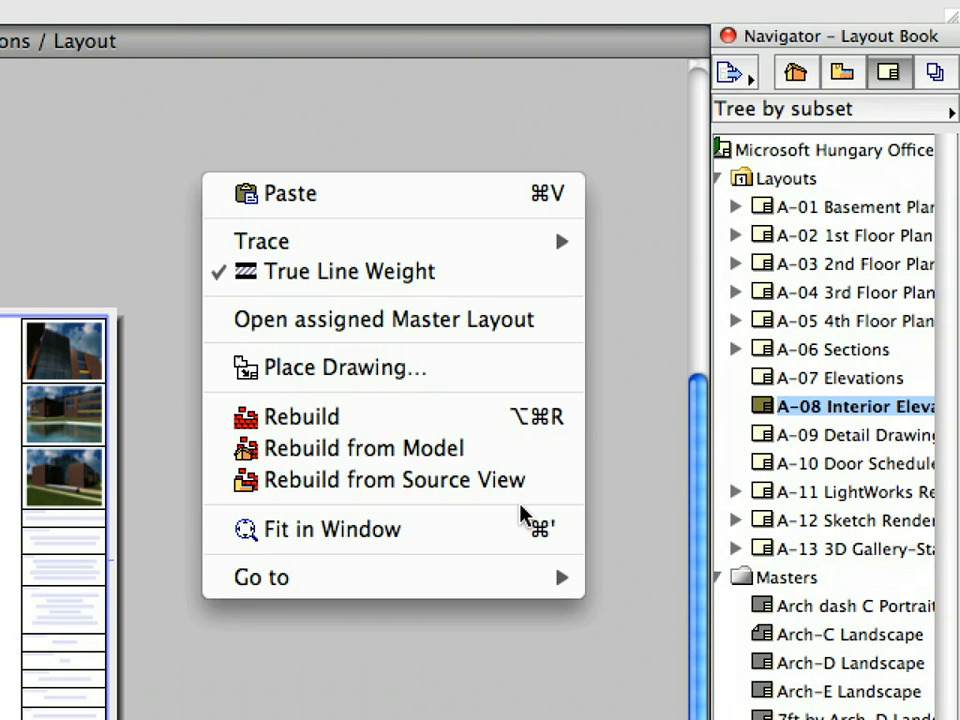
left_click(575, 540)
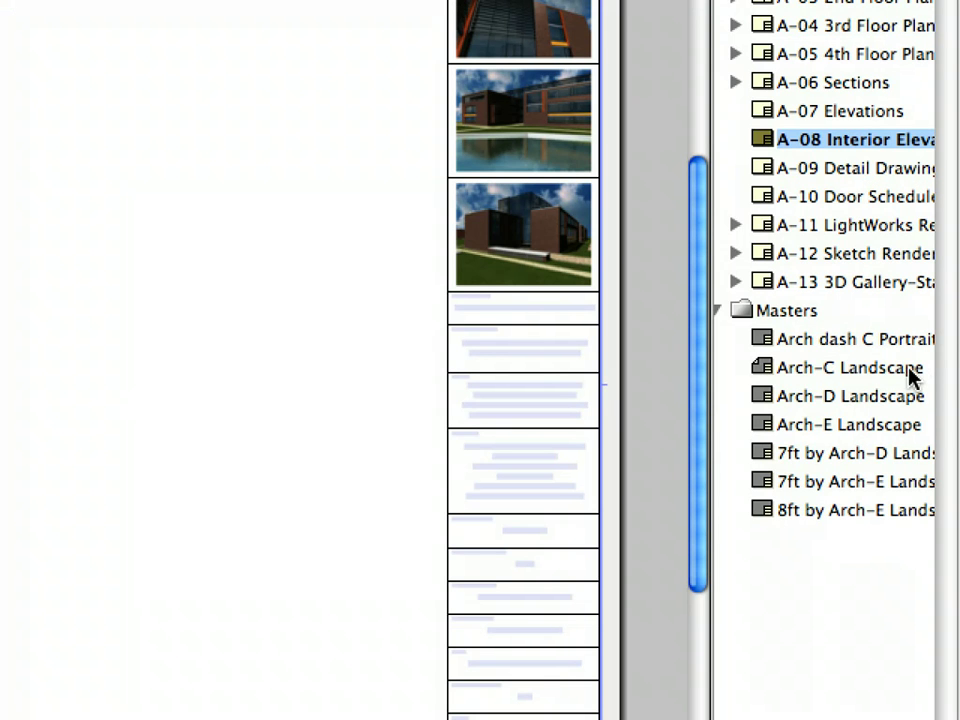
Step: Drag the Arch-C Landscape master onto A-08 Interior Elevations to assign it
left_click(850, 367)
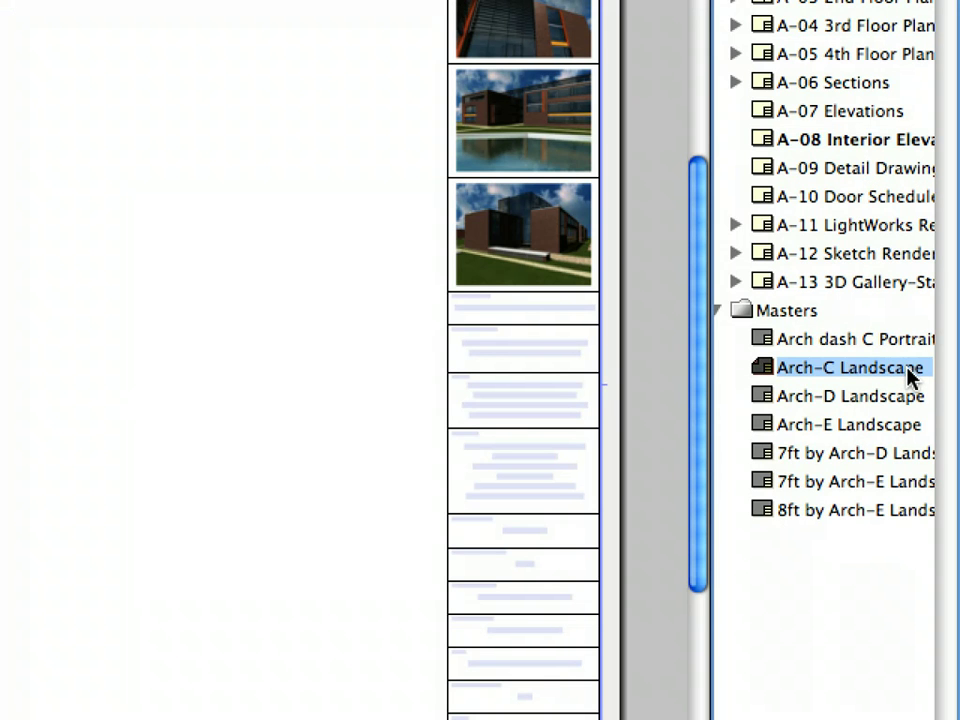
left_click_drag(912, 373, 882, 140)
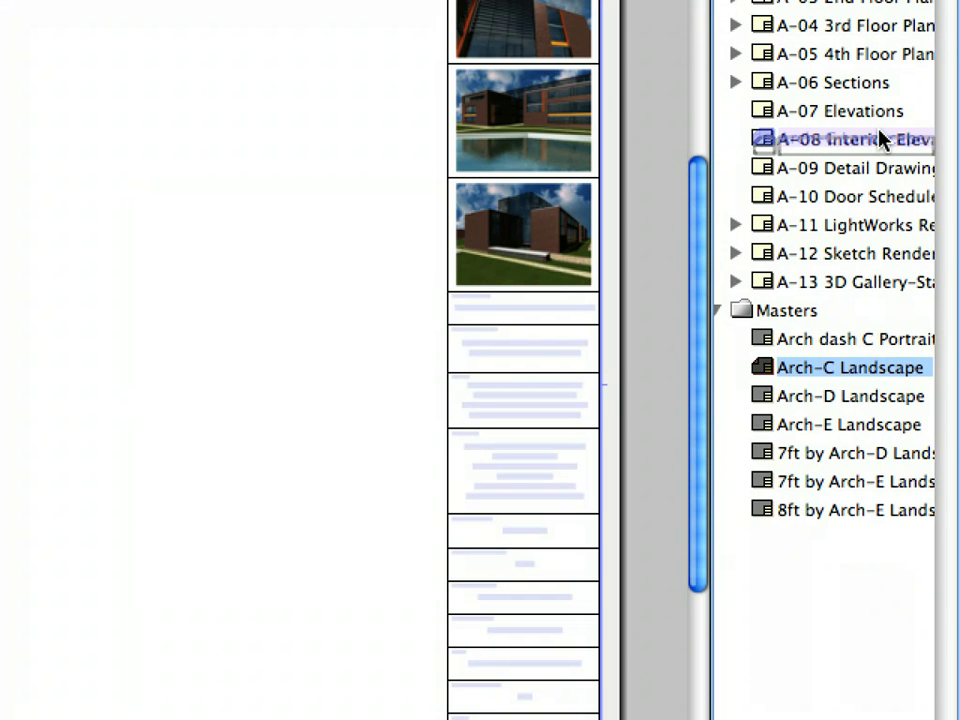
left_click_drag(882, 140, 879, 139)
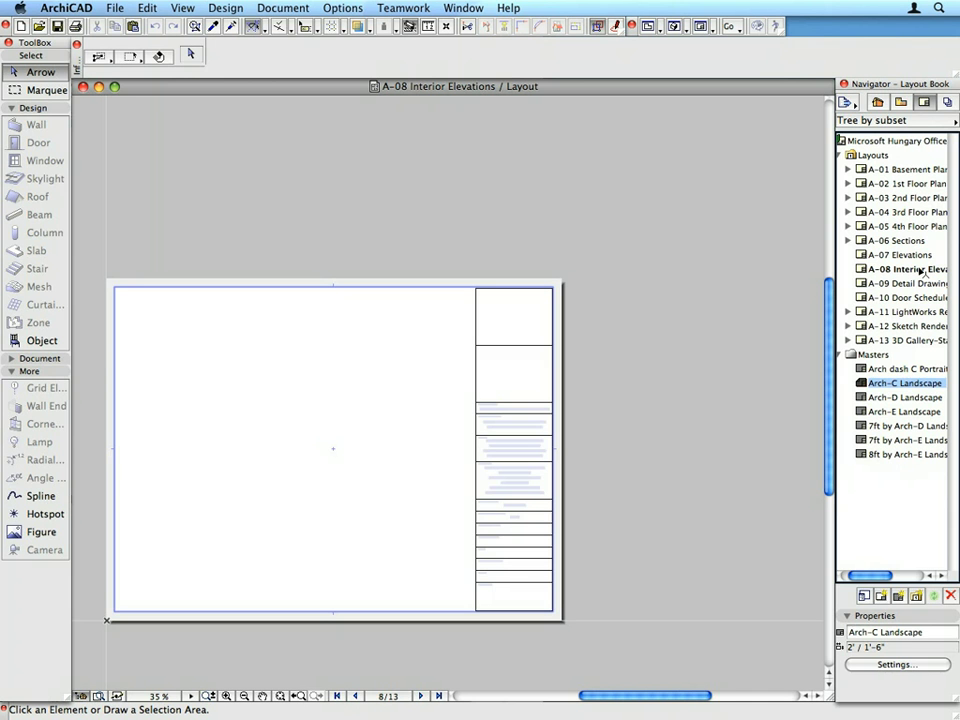
Step: Open the Arch-C Landscape master, fit it, and zoom into the title block's lower rows
left_click(279, 695)
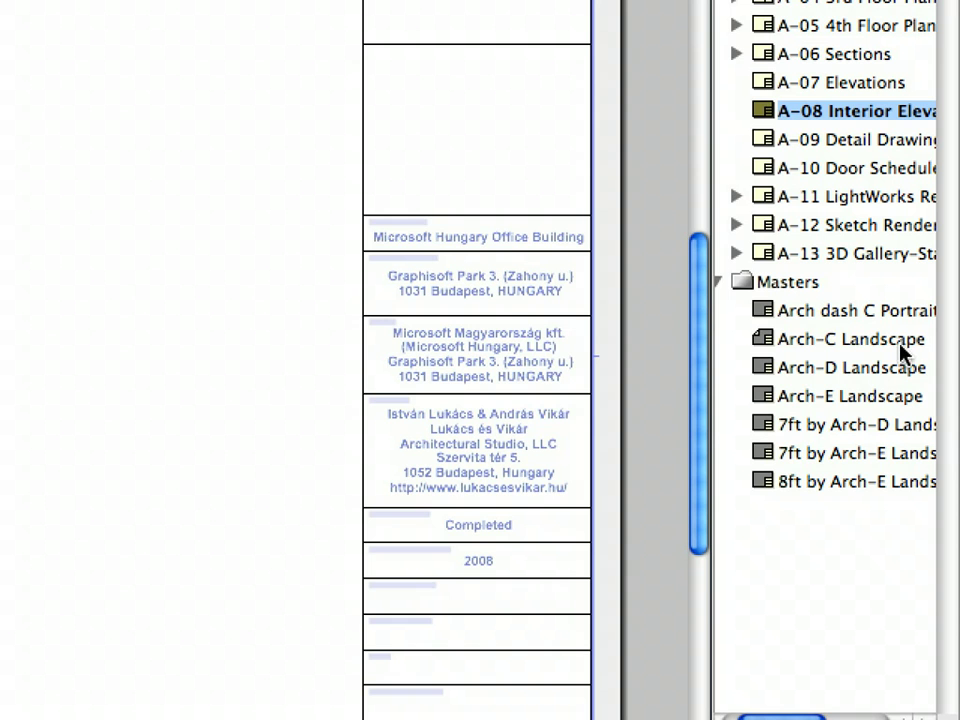
double_click(900, 339)
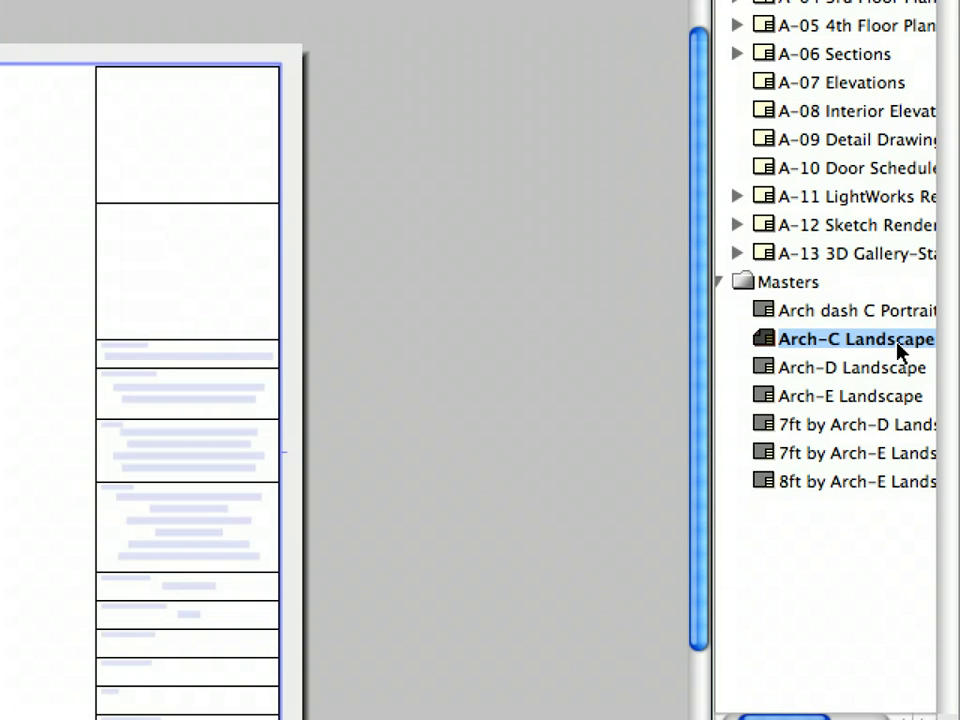
right_click(358, 216)
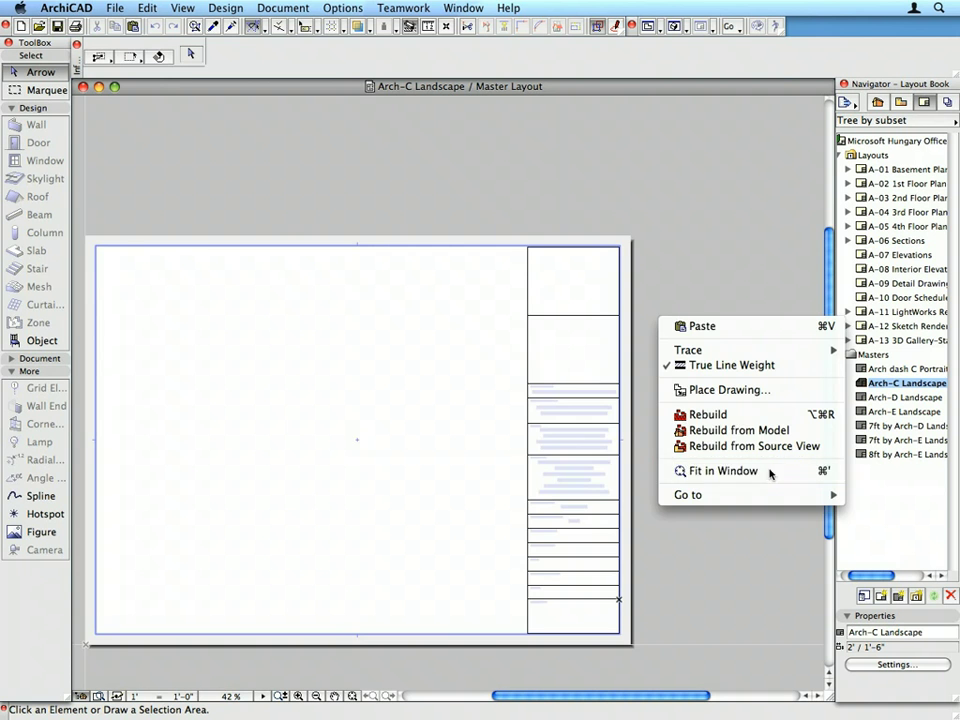
left_click(770, 472)
left_click(617, 463)
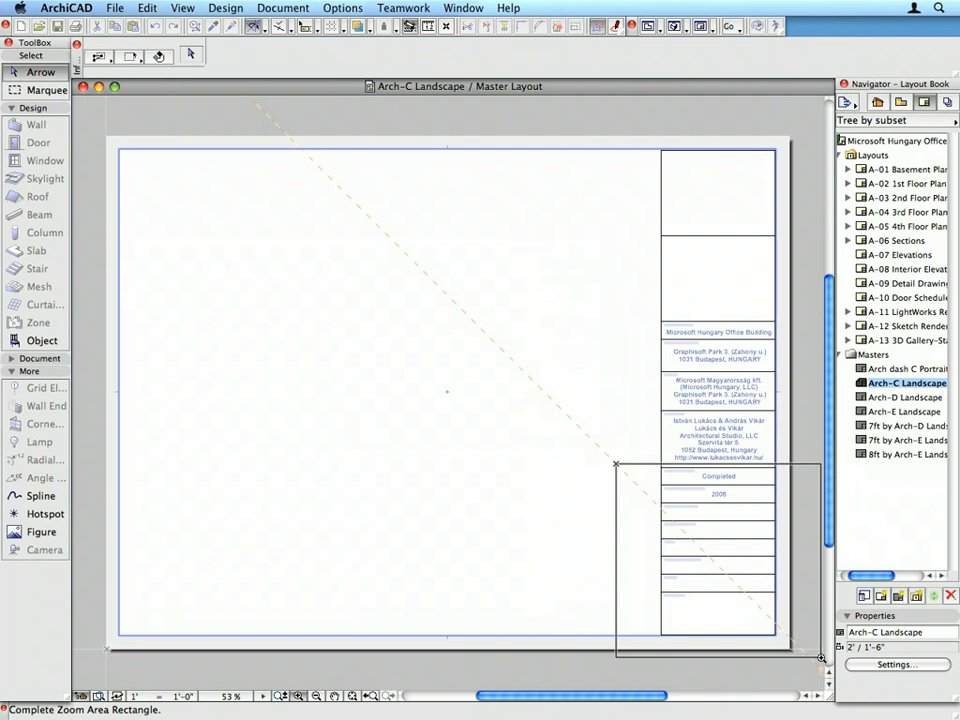
left_click(821, 657)
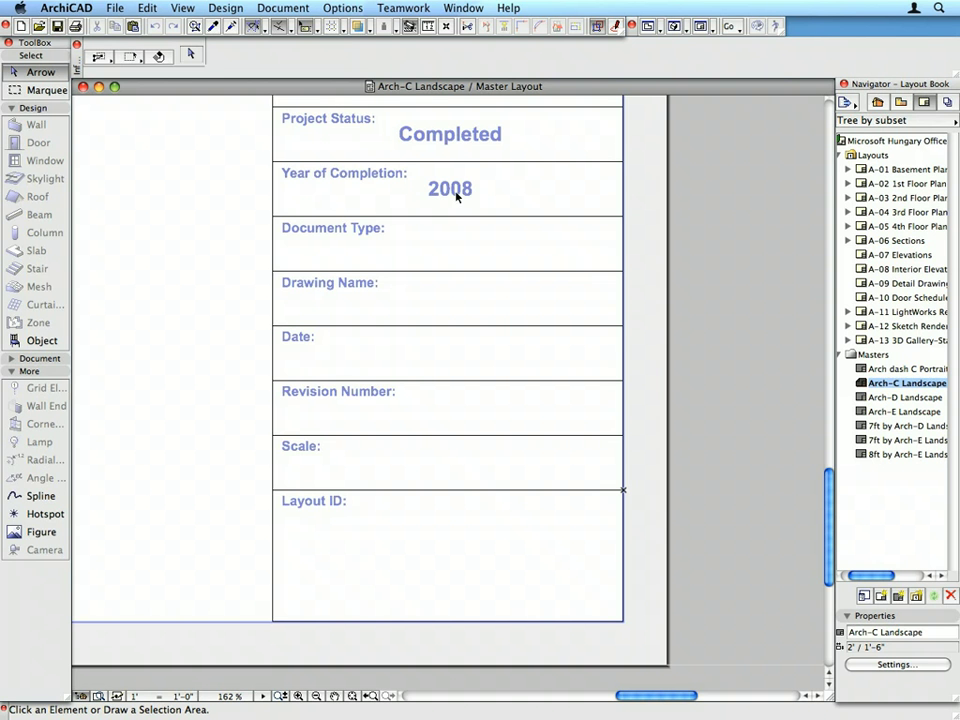
Step: Set up a Multiply of the 2008 text with 6 copies
left_click(453, 191)
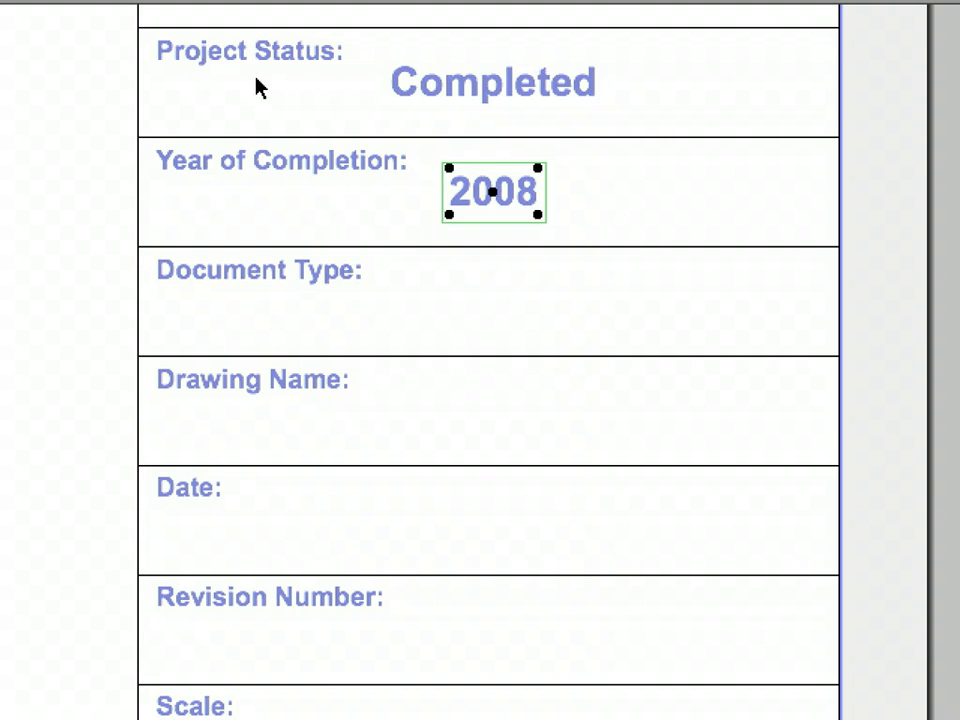
right_click(331, 133)
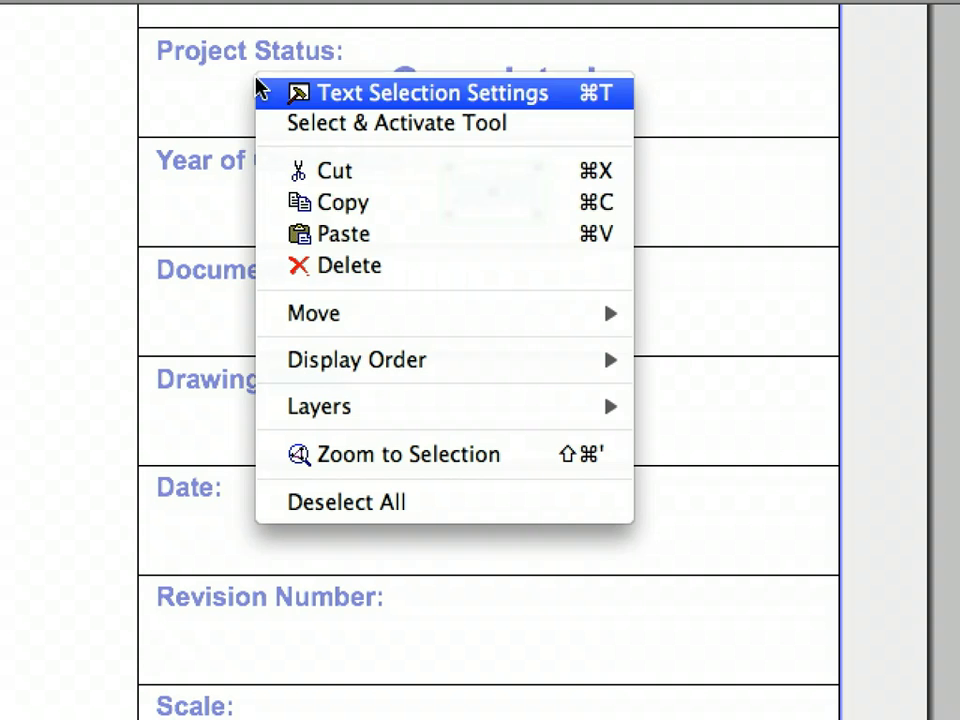
mouse_move(390, 328)
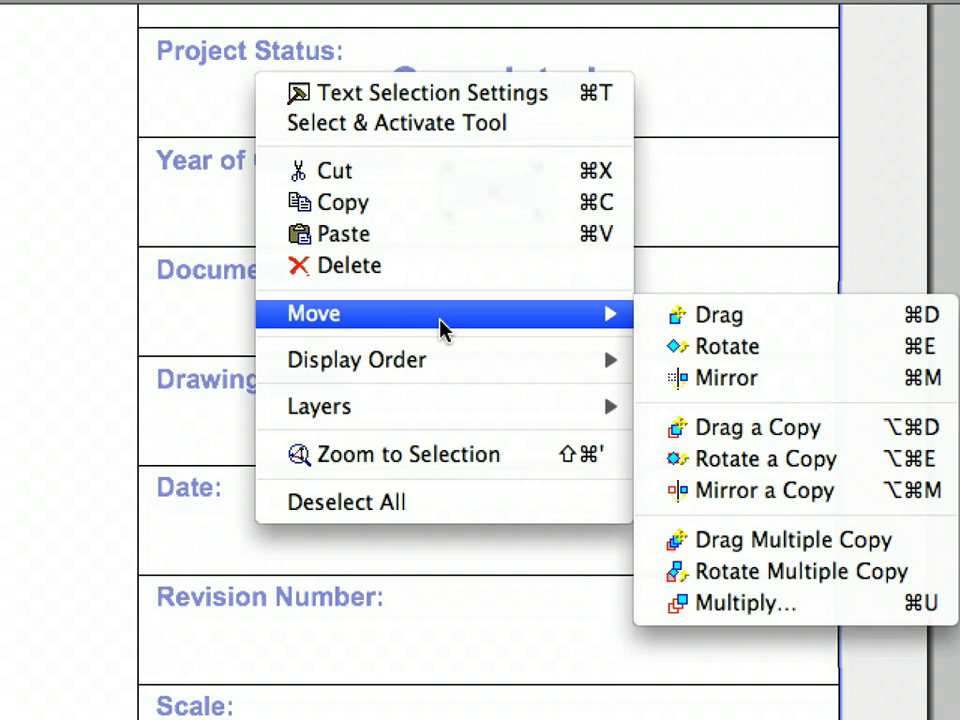
left_click(833, 605)
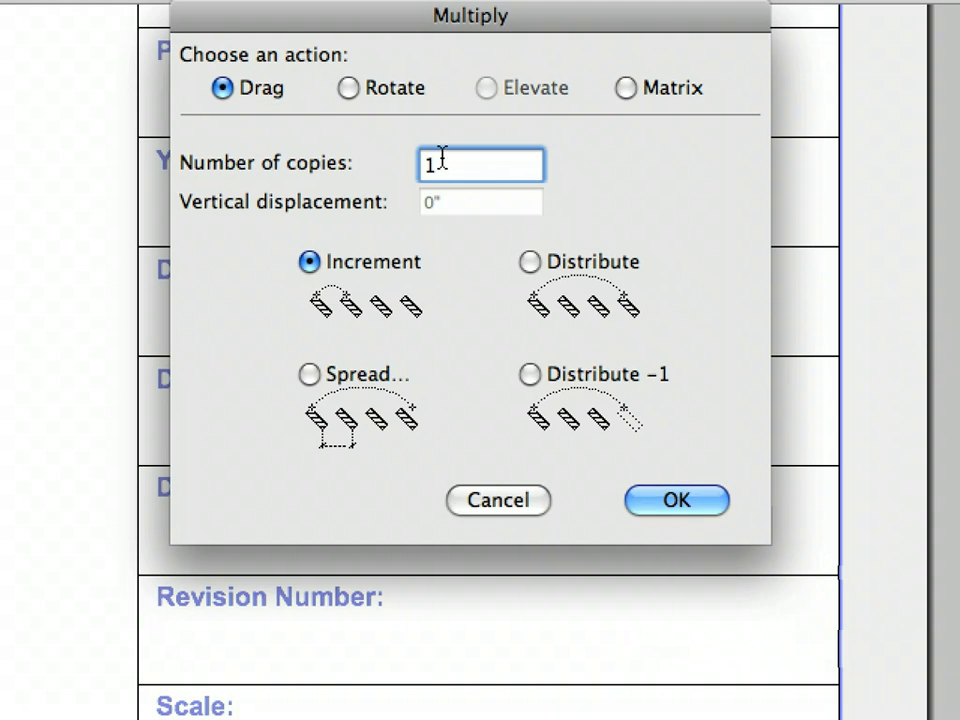
left_click_drag(493, 165, 375, 161)
type("6")
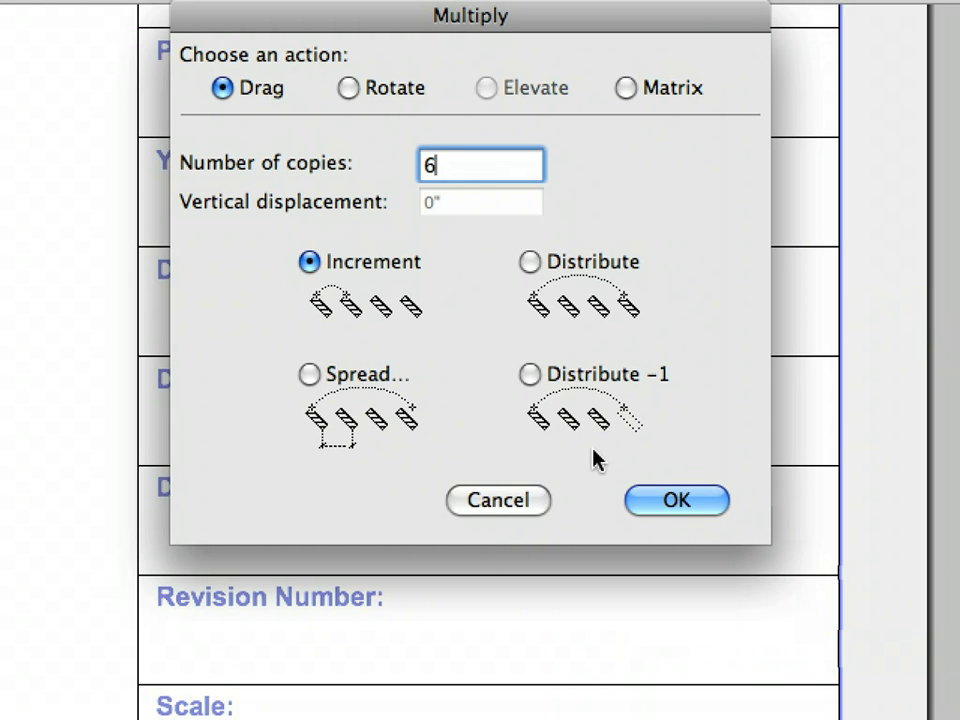
left_click(714, 510)
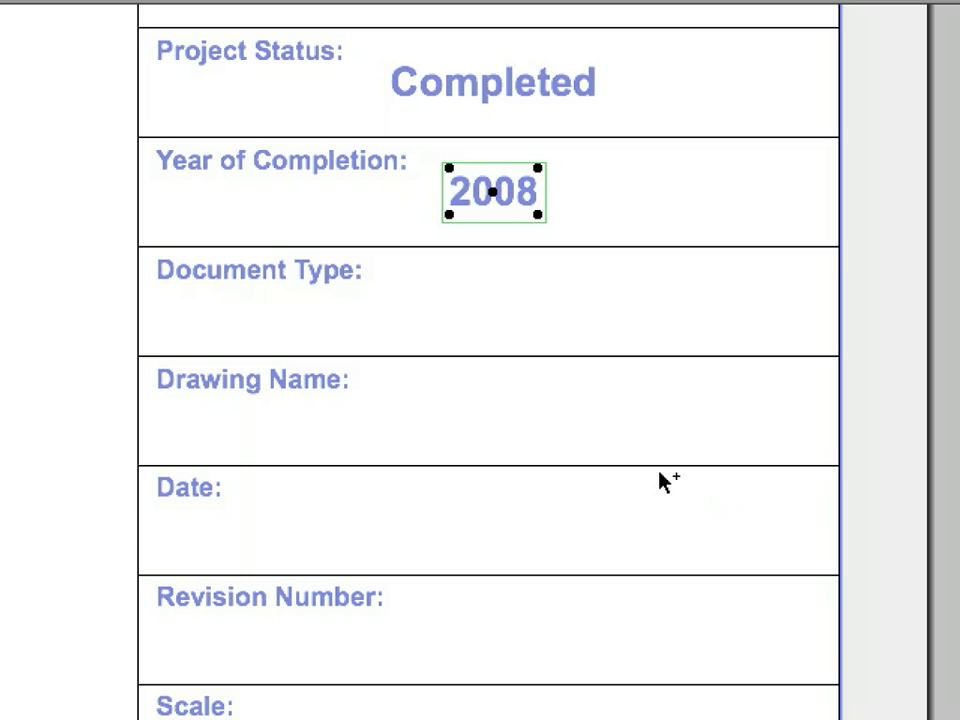
Step: Space the six 2008 copies 5/8" apart downward, down to the Layout ID row
left_click(365, 208)
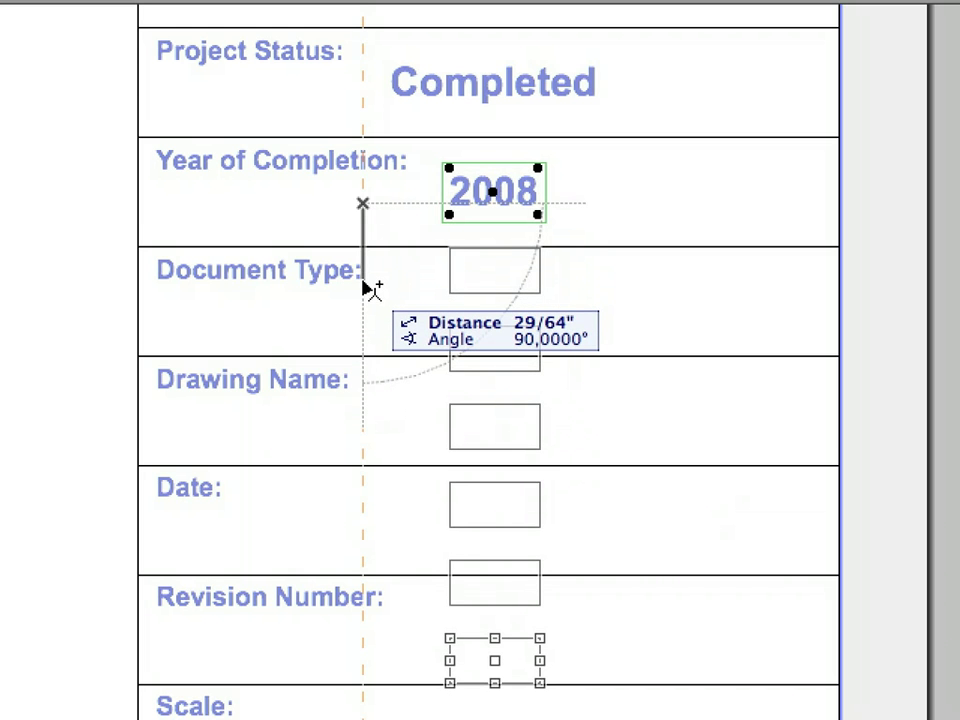
type("5/")
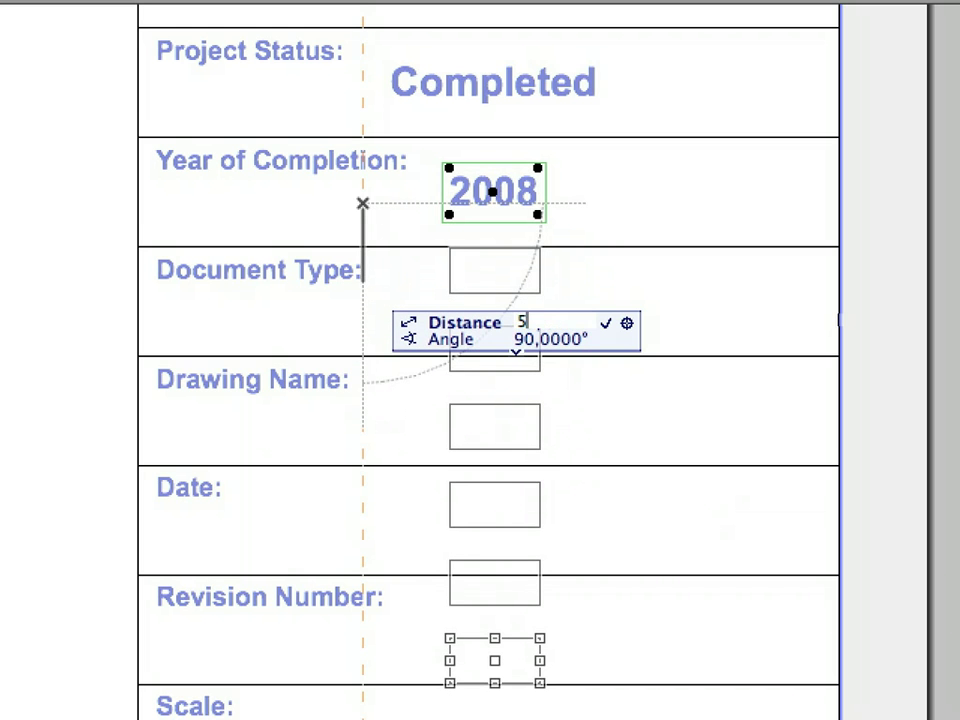
type("8")
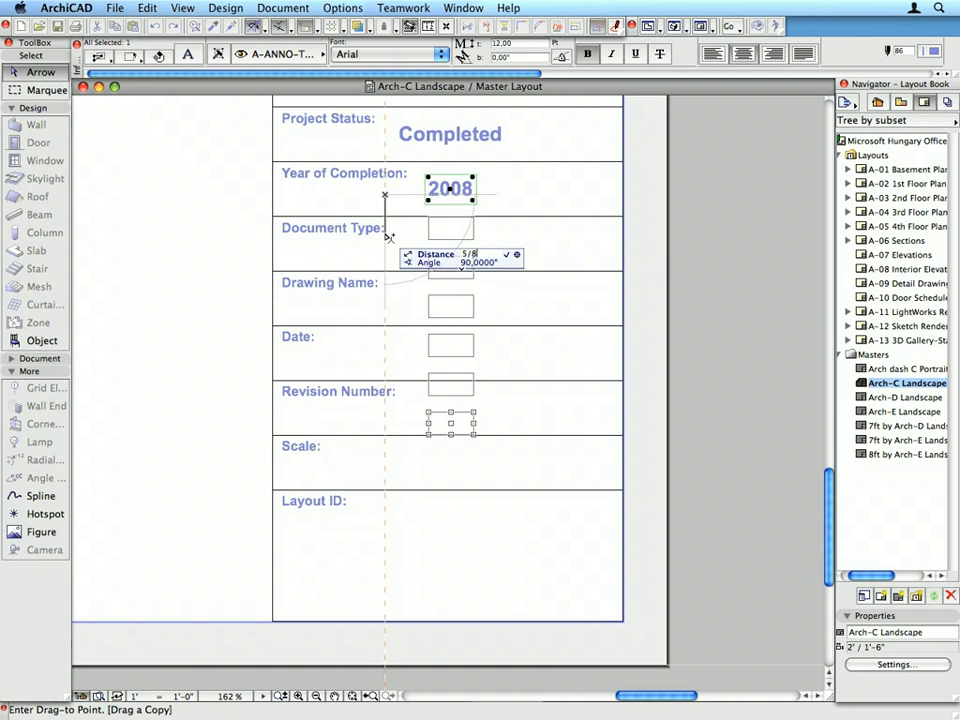
key("Return")
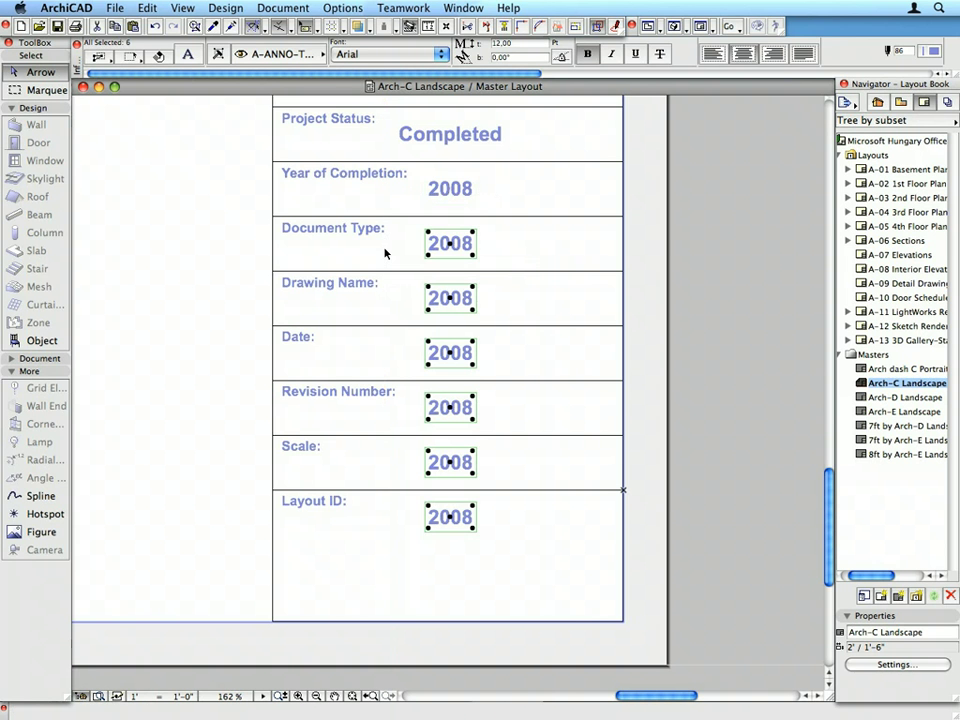
key("Escape")
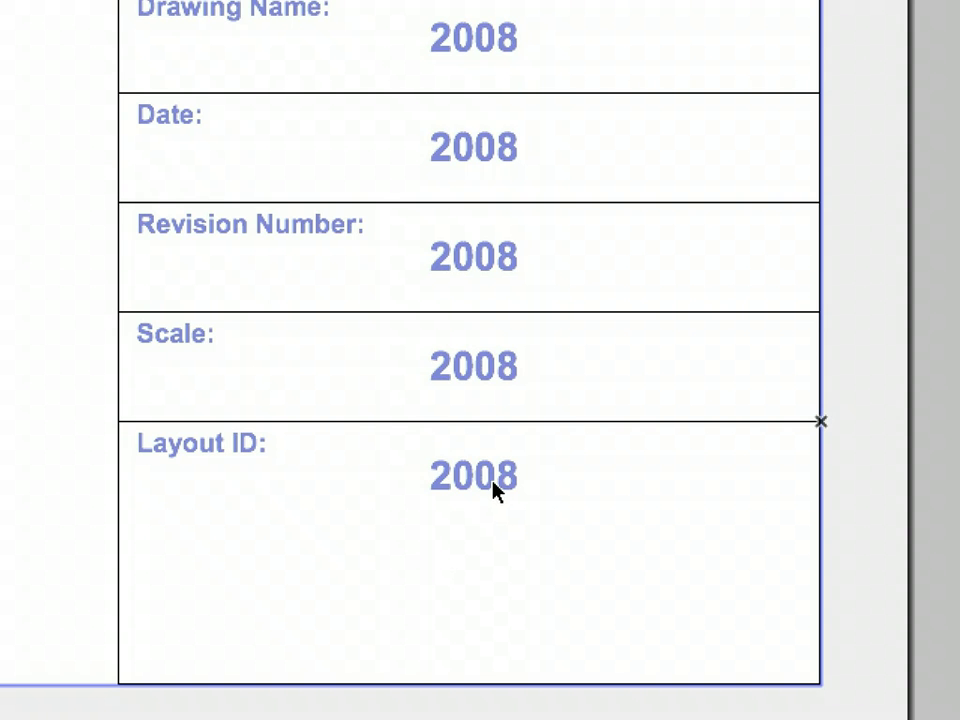
left_click(481, 484)
Step: Drag the Layout ID box's 2008 text down 7/16" to centre it in the box
left_click(481, 484)
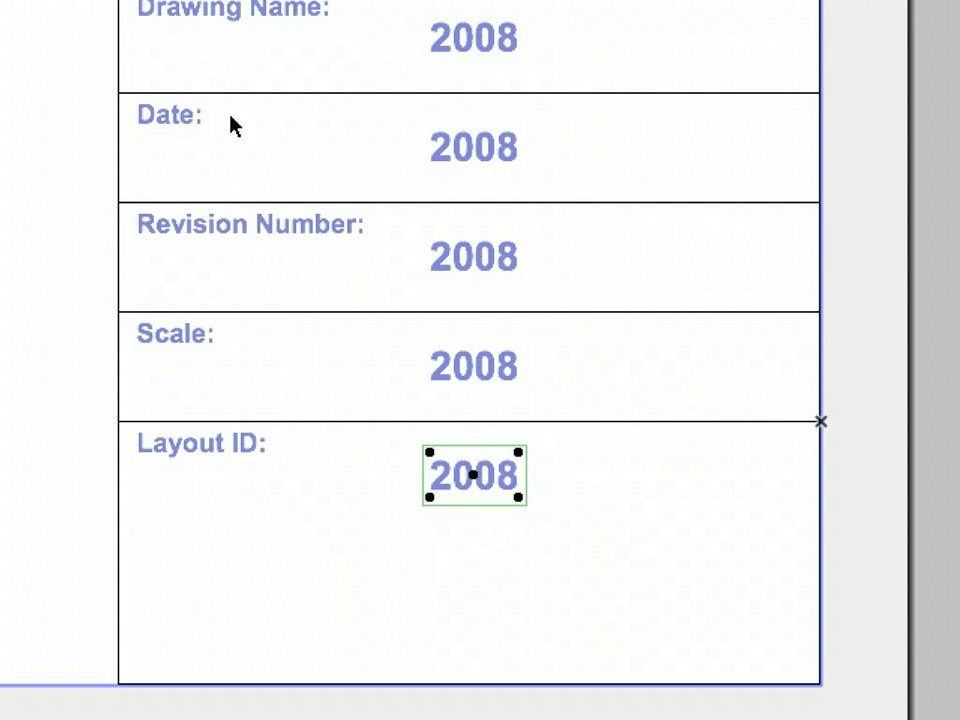
right_click(209, 67)
mouse_move(333, 296)
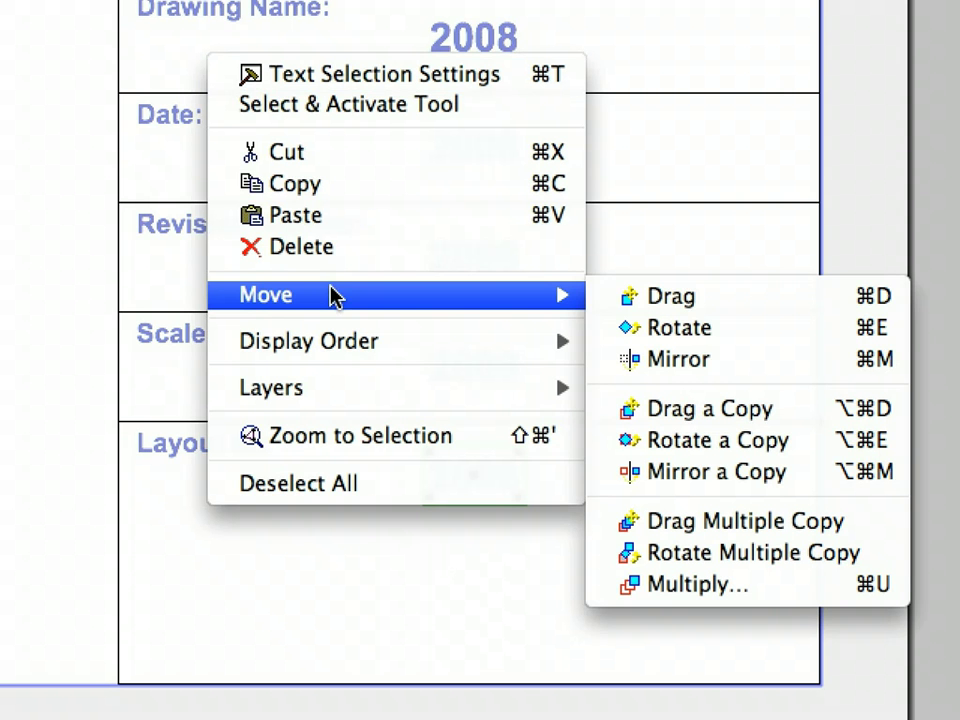
left_click(740, 298)
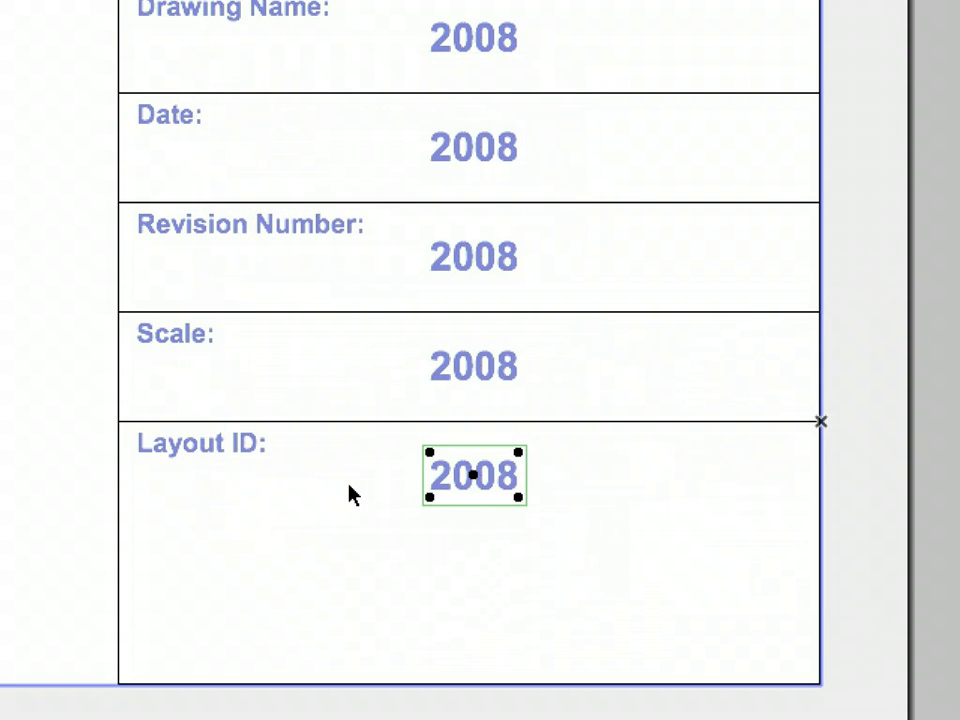
left_click(349, 487)
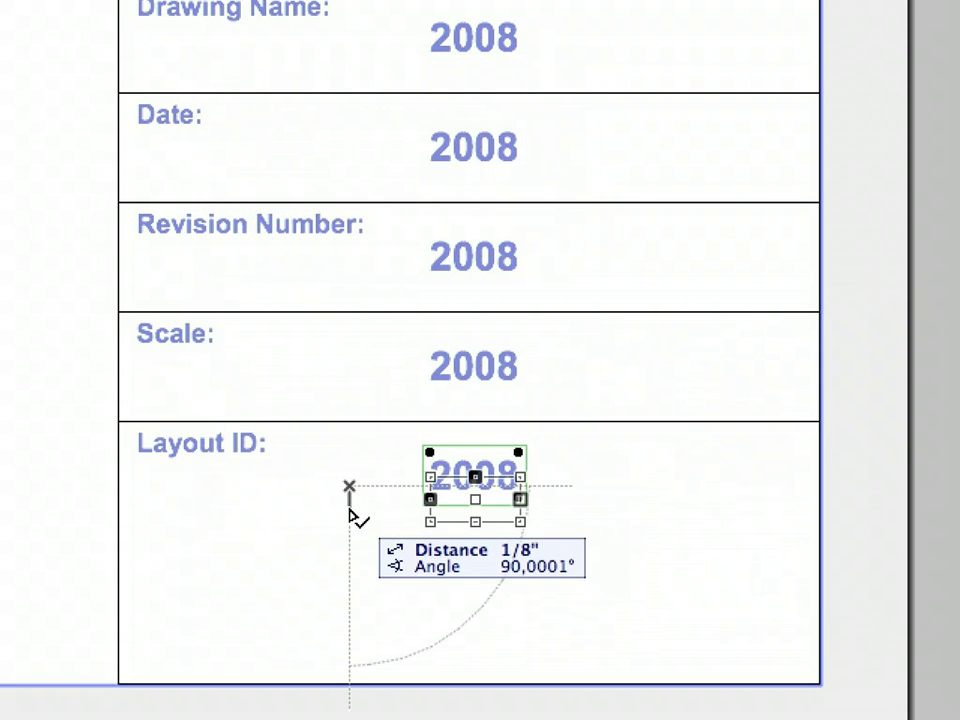
type("7")
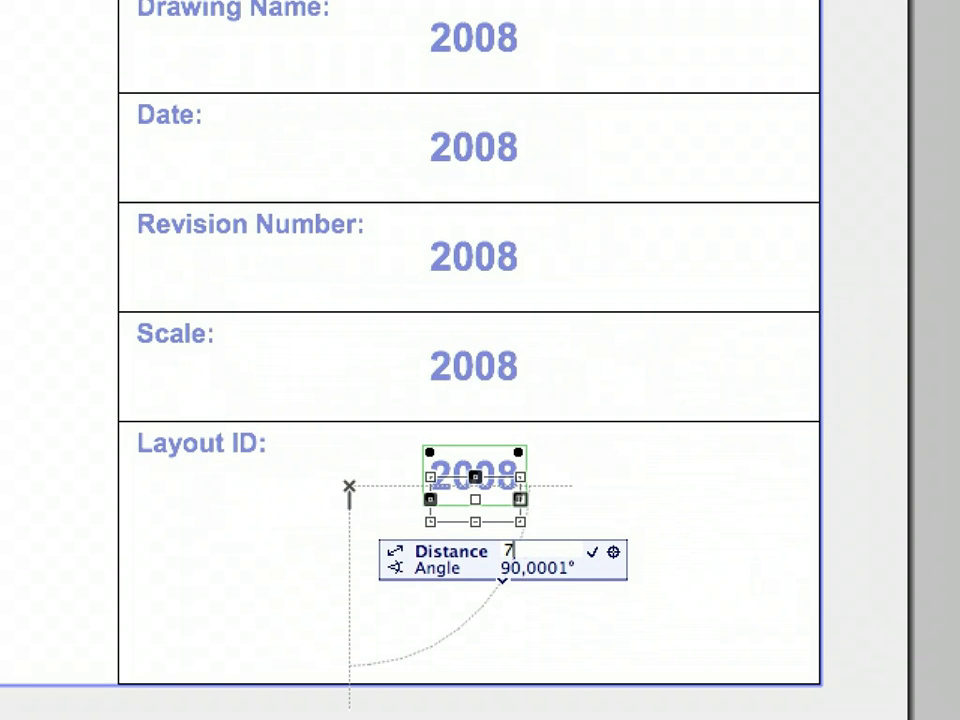
type("/16")
key("Return")
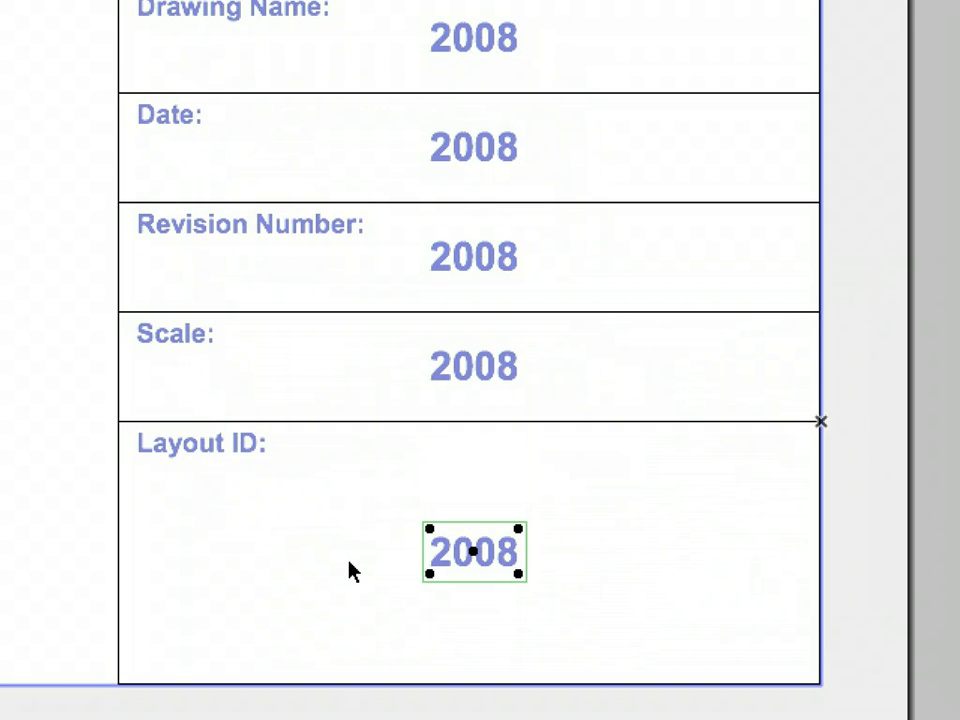
left_click(300, 562)
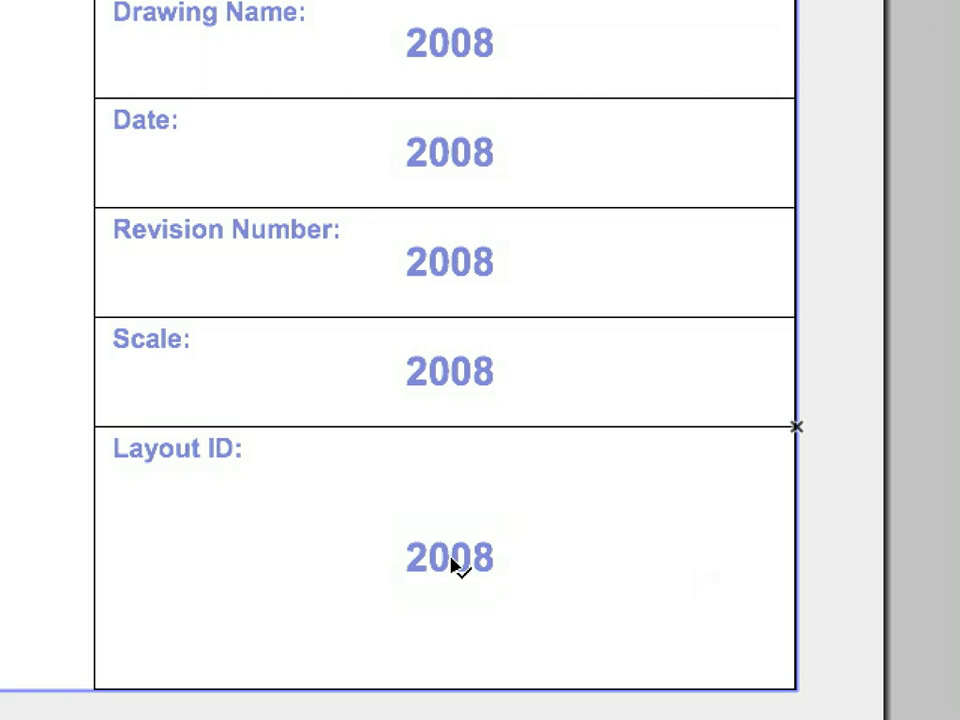
left_click(458, 563)
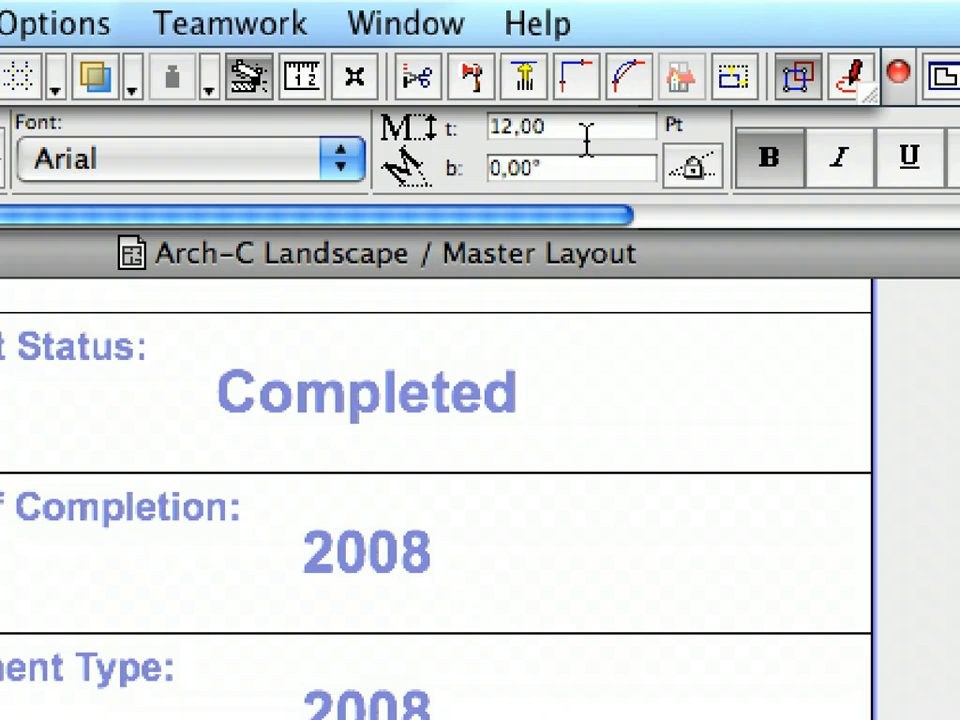
Step: Set the selected Layout ID 2008 text to 42 pt
left_click(540, 128)
type("4")
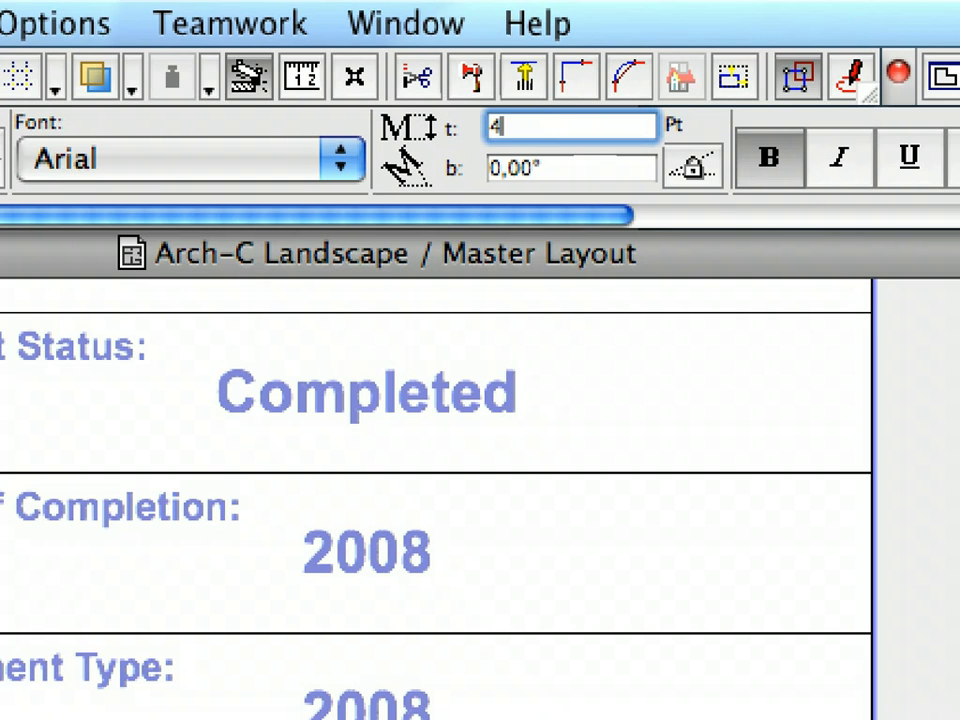
type("2,00")
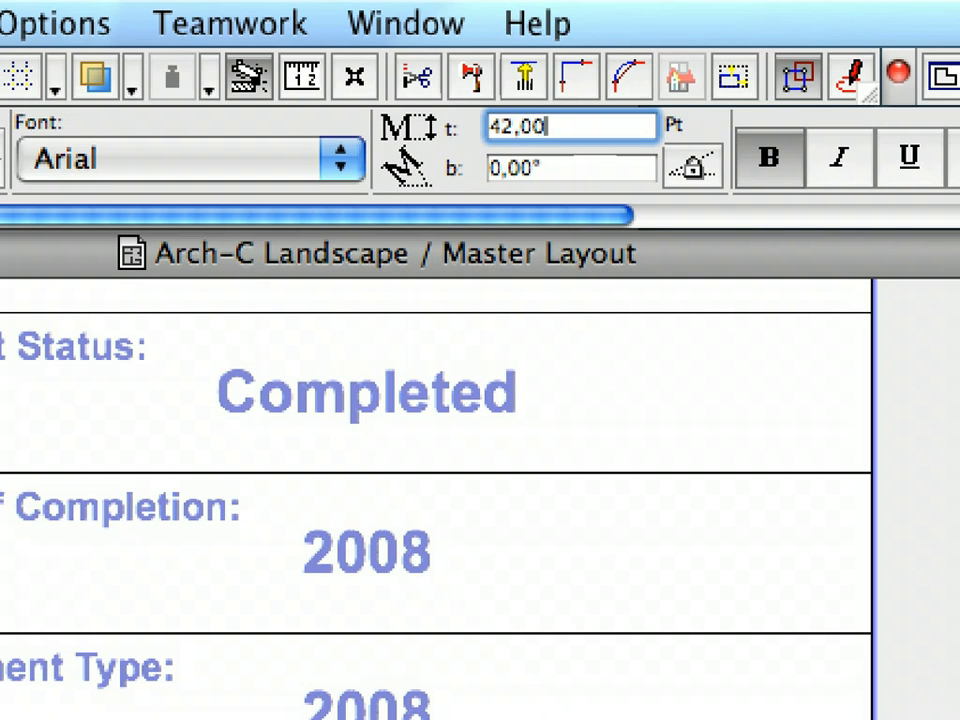
key("Return")
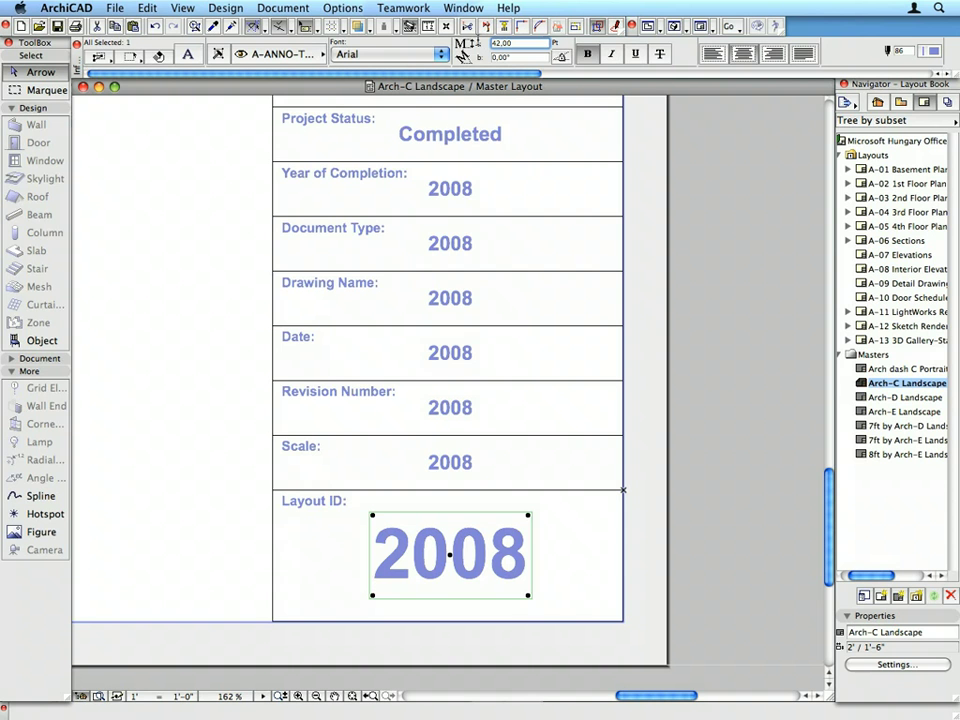
Step: Set the Scale row's 2008 text to 24 pt and deselect it
left_click(450, 462)
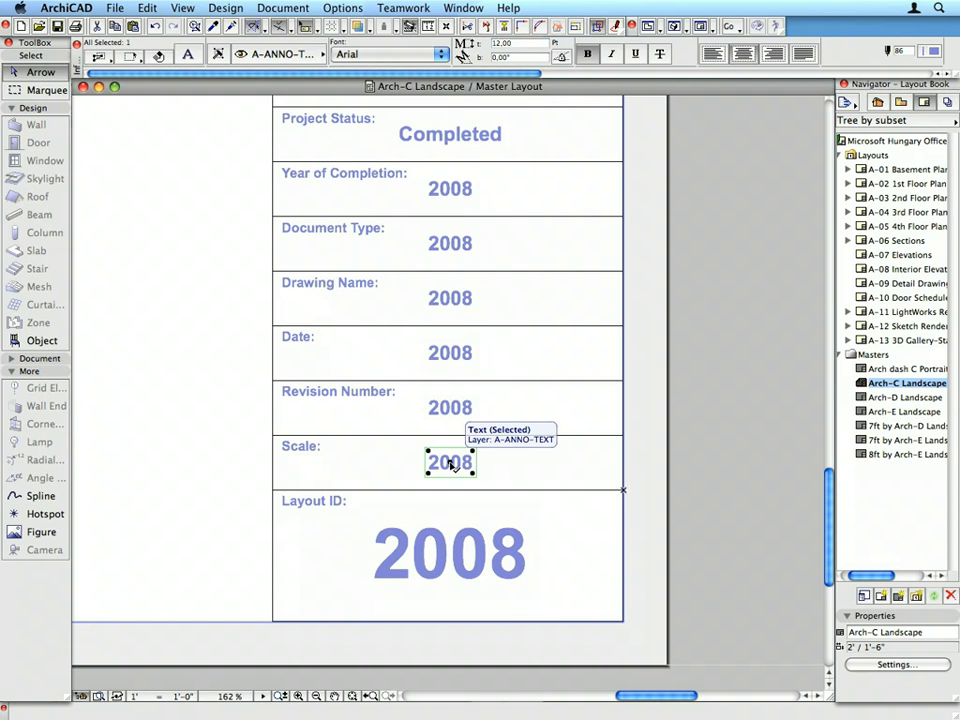
left_click(525, 45)
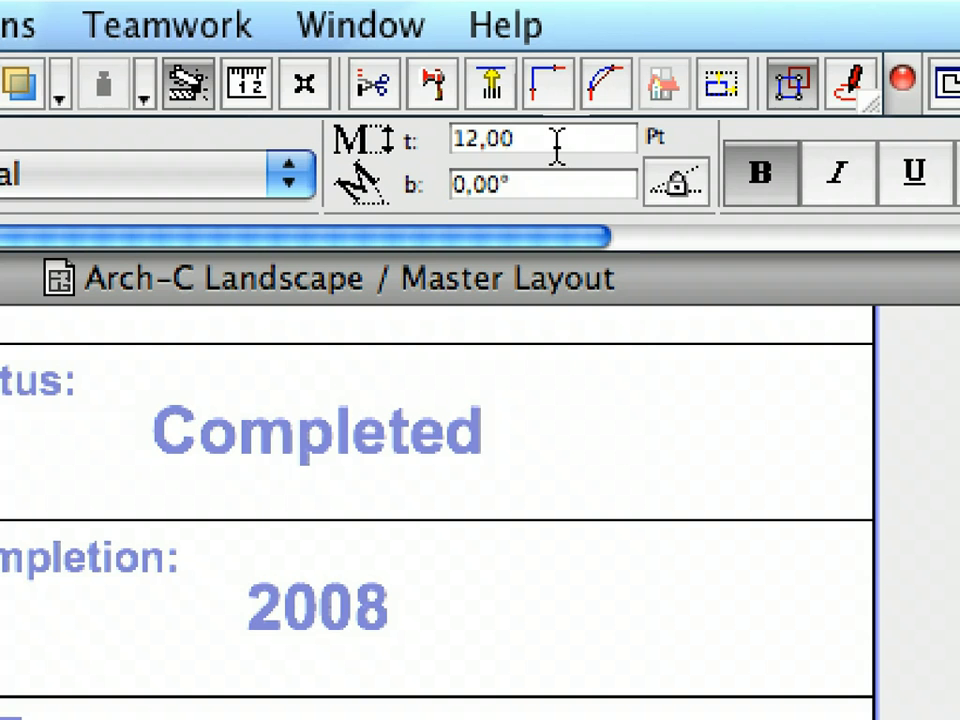
double_click(556, 140)
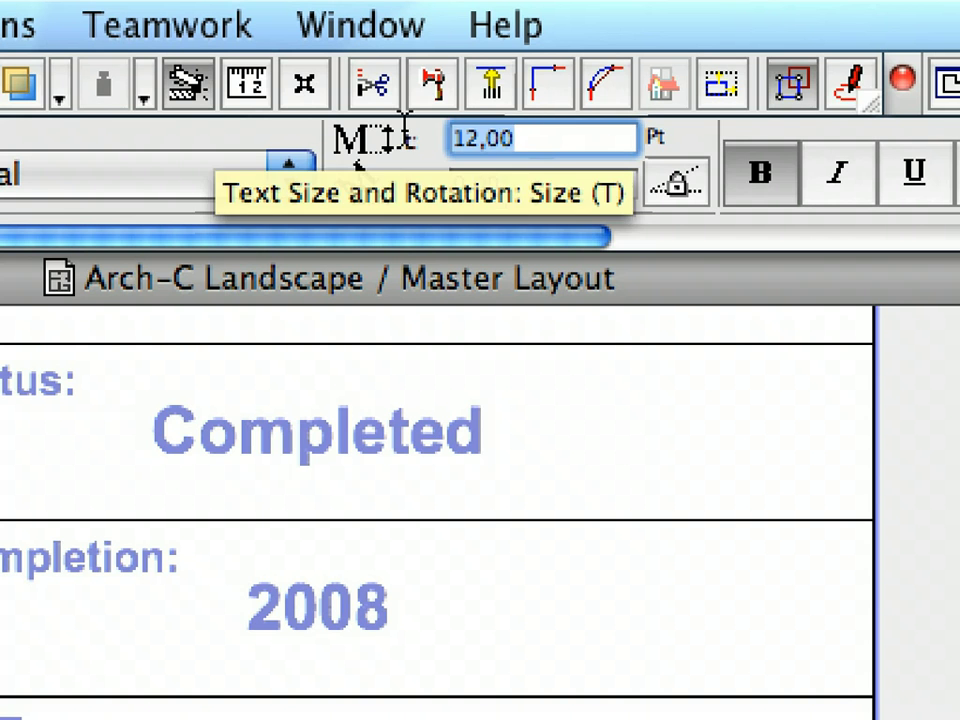
type("24")
key("Return")
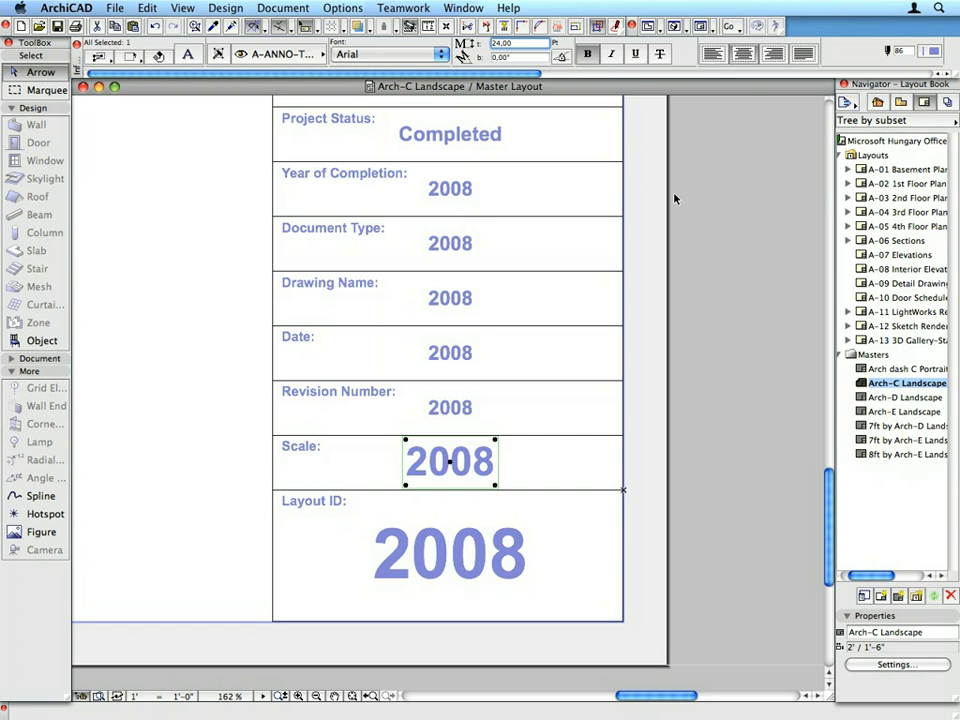
left_click(675, 198)
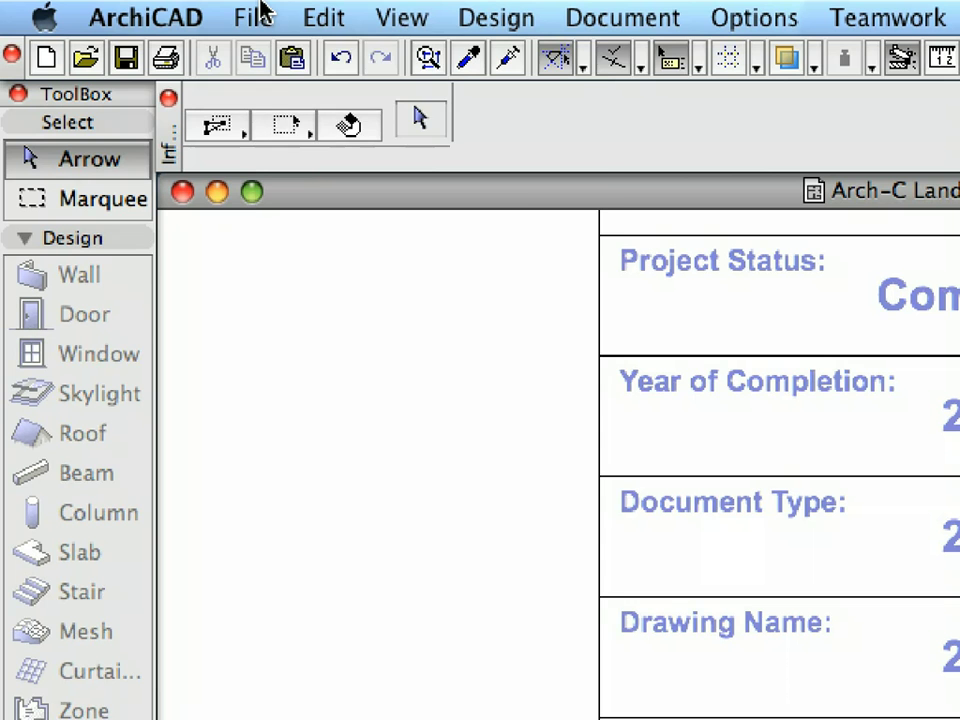
Step: Open the Project Info settings
left_click(117, 7)
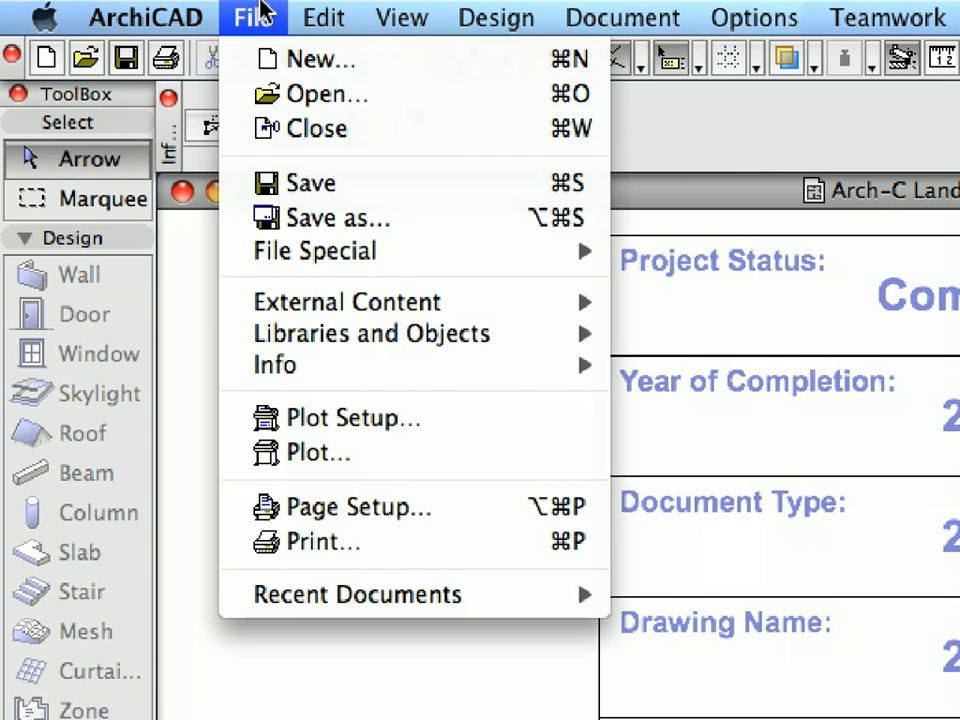
mouse_move(343, 369)
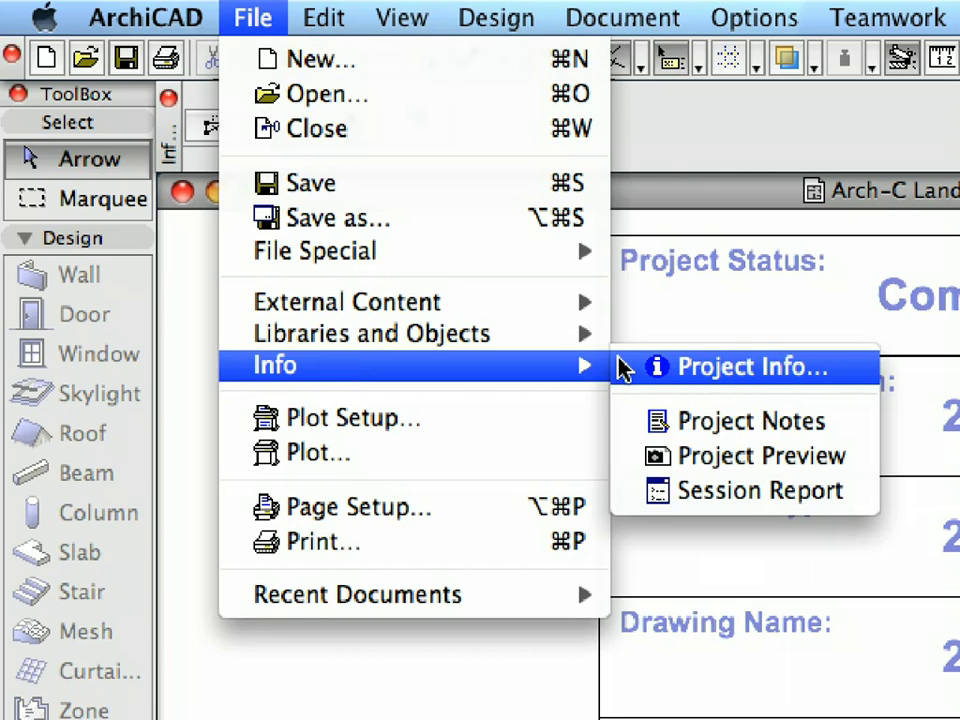
left_click(720, 367)
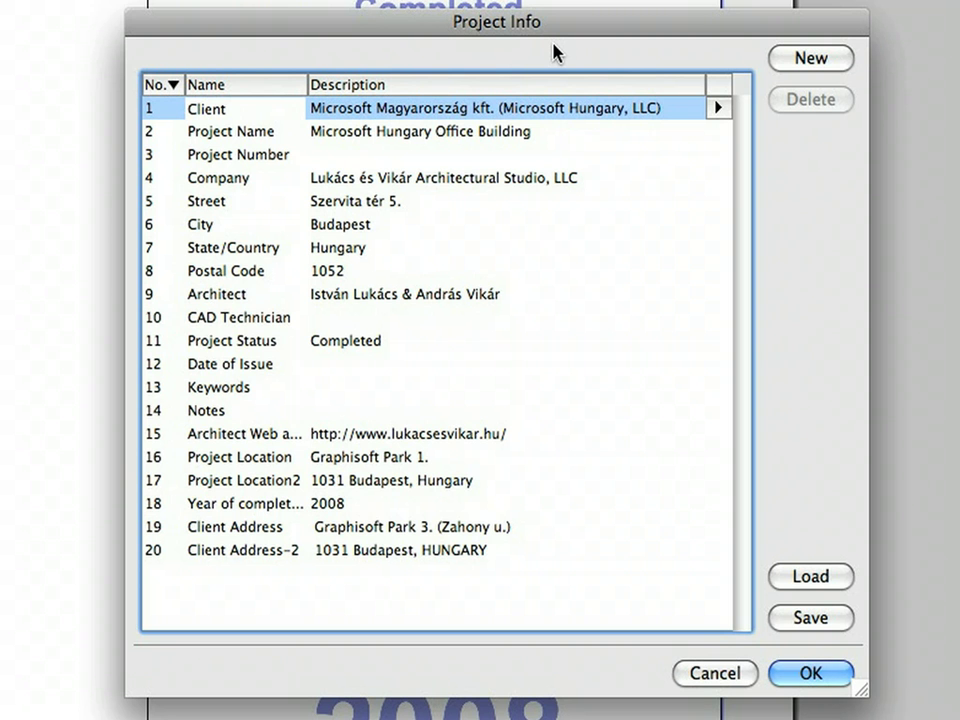
Step: Add a new Document Type entry reading 'Design Documentation' and confirm with OK
left_click(829, 64)
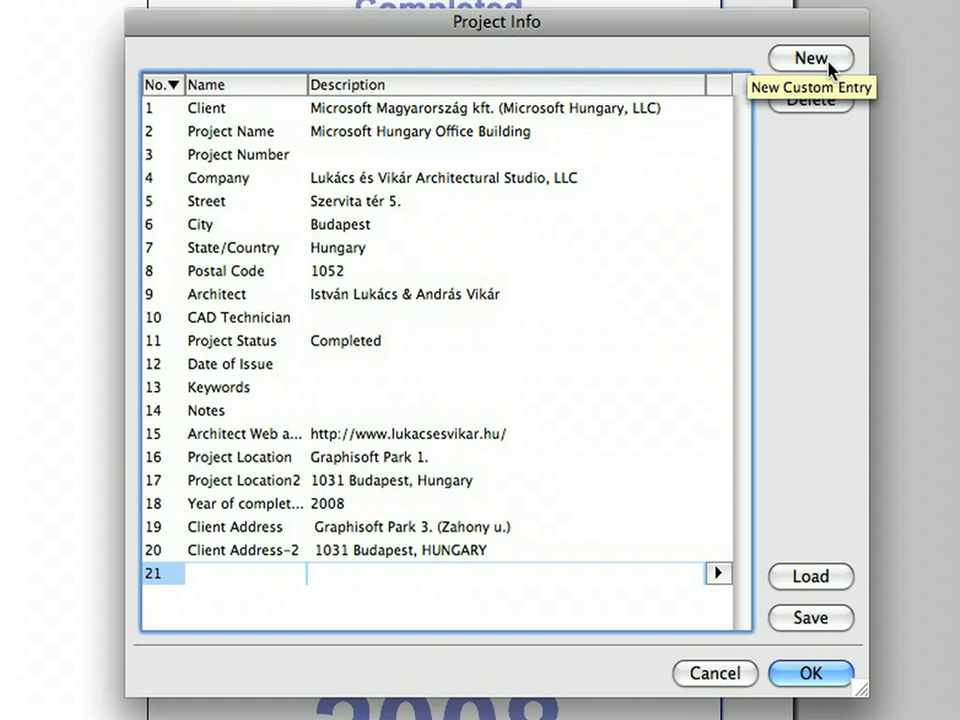
type("Docume")
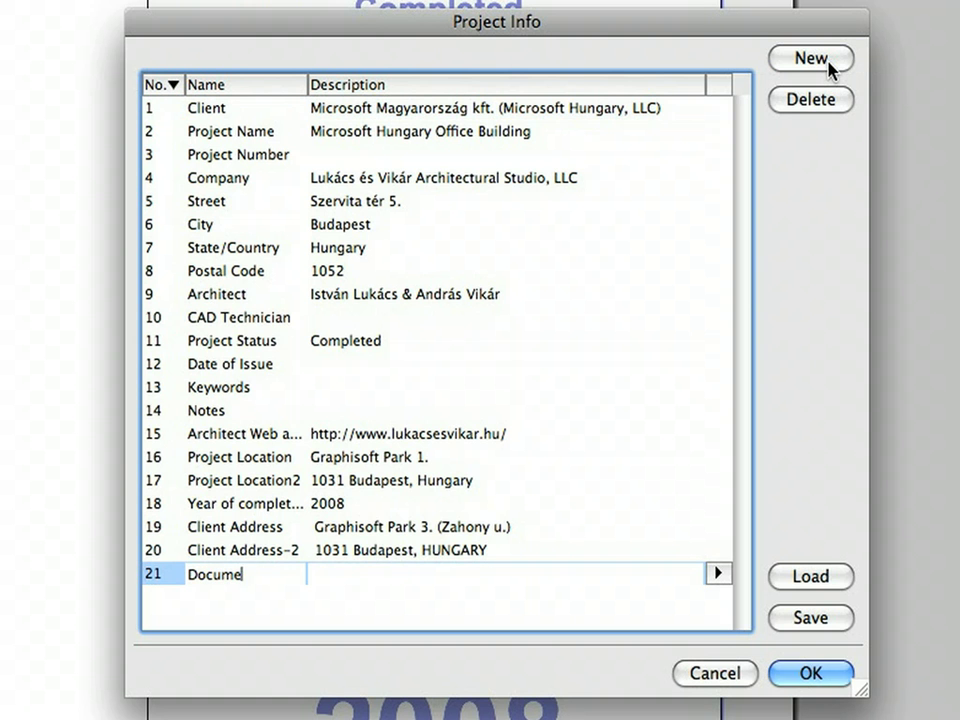
type("nt Type")
key("Tab")
type("Design ")
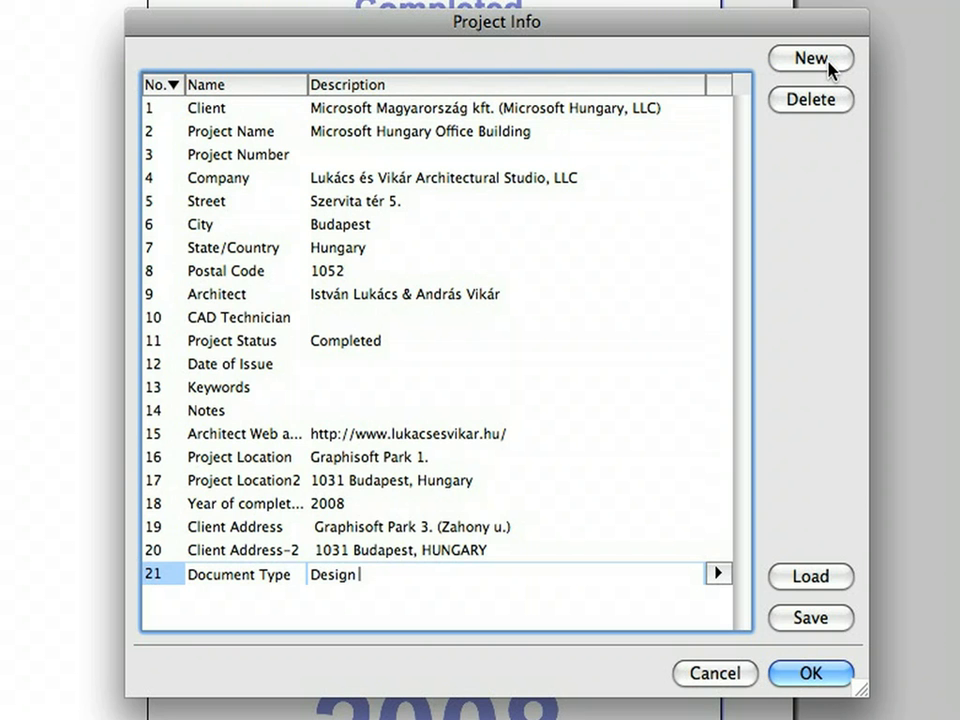
type("Documentation")
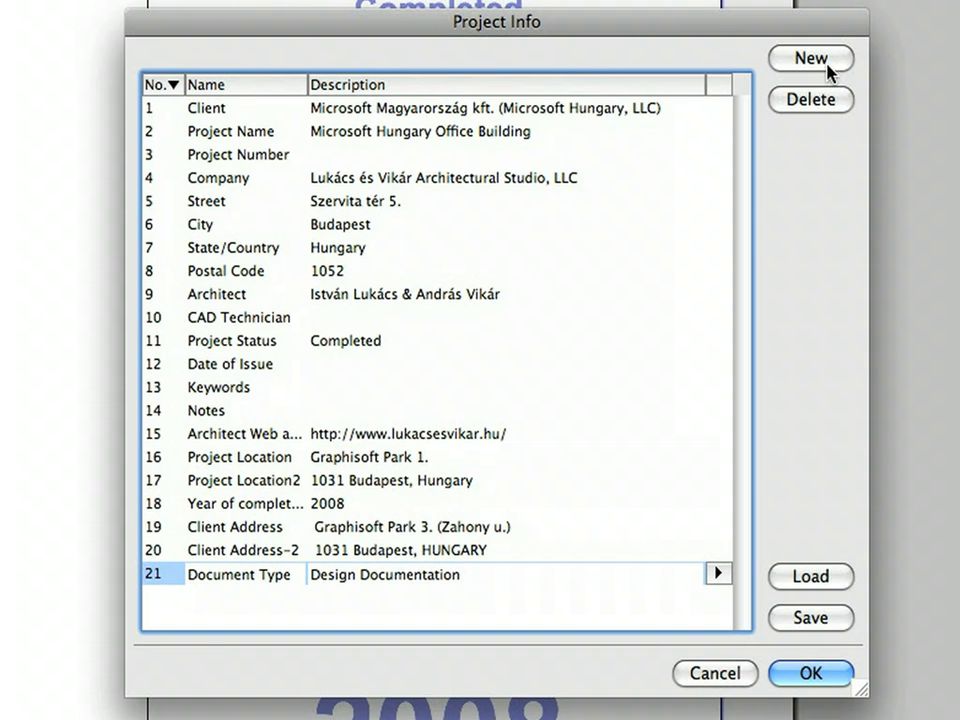
left_click(826, 676)
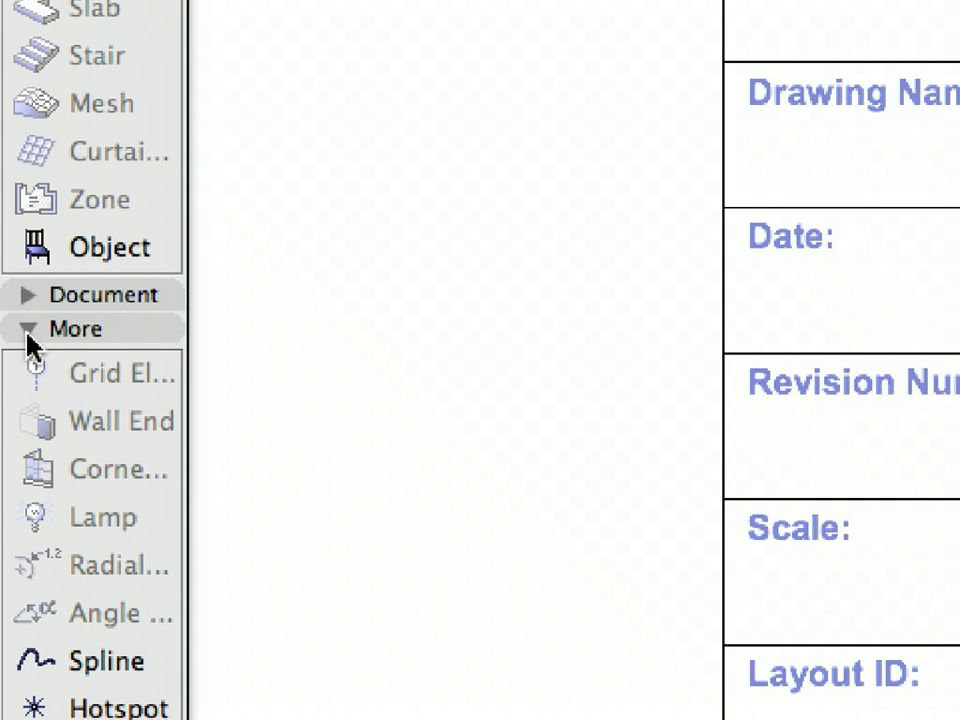
Step: With the Text tool, open the Layout ID 2008 text for editing and select all of it
left_click(83, 297)
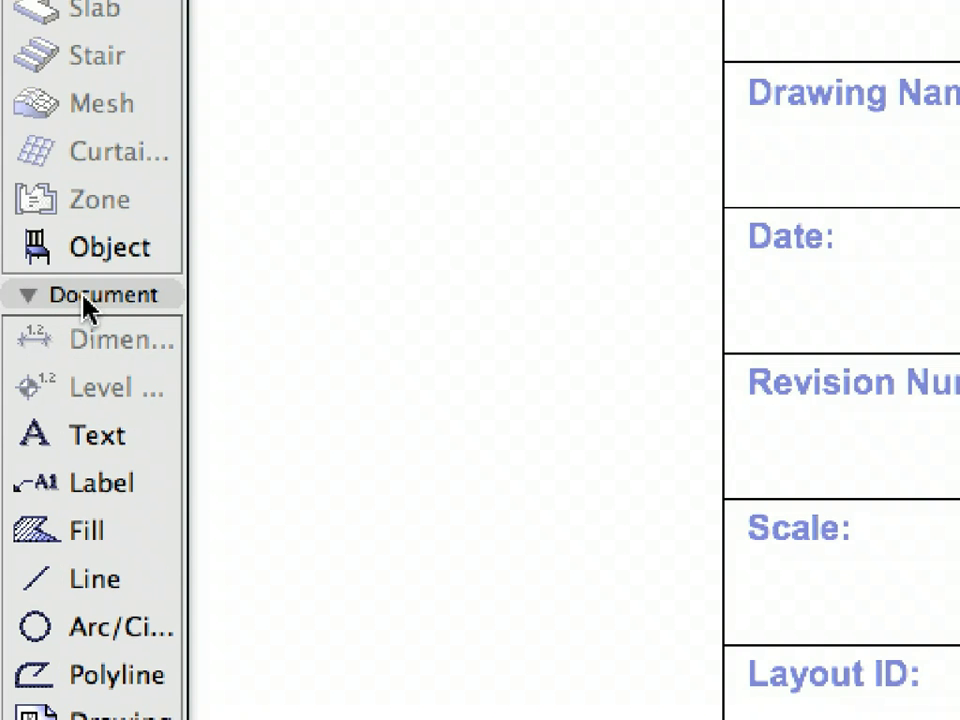
left_click(124, 438)
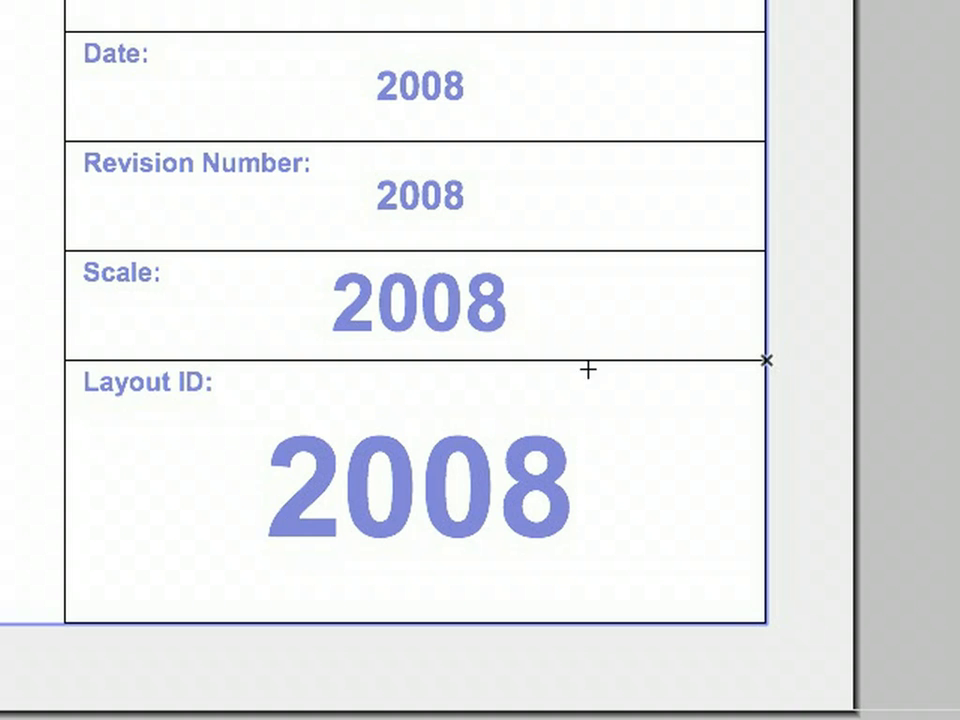
left_click(425, 495)
key("Escape")
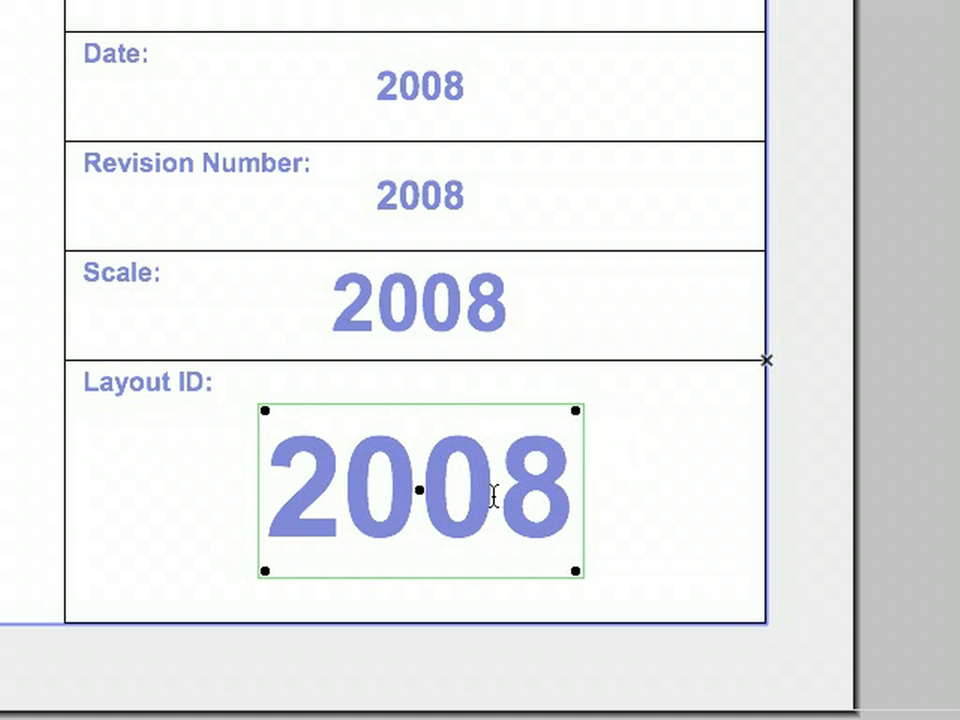
double_click(493, 497)
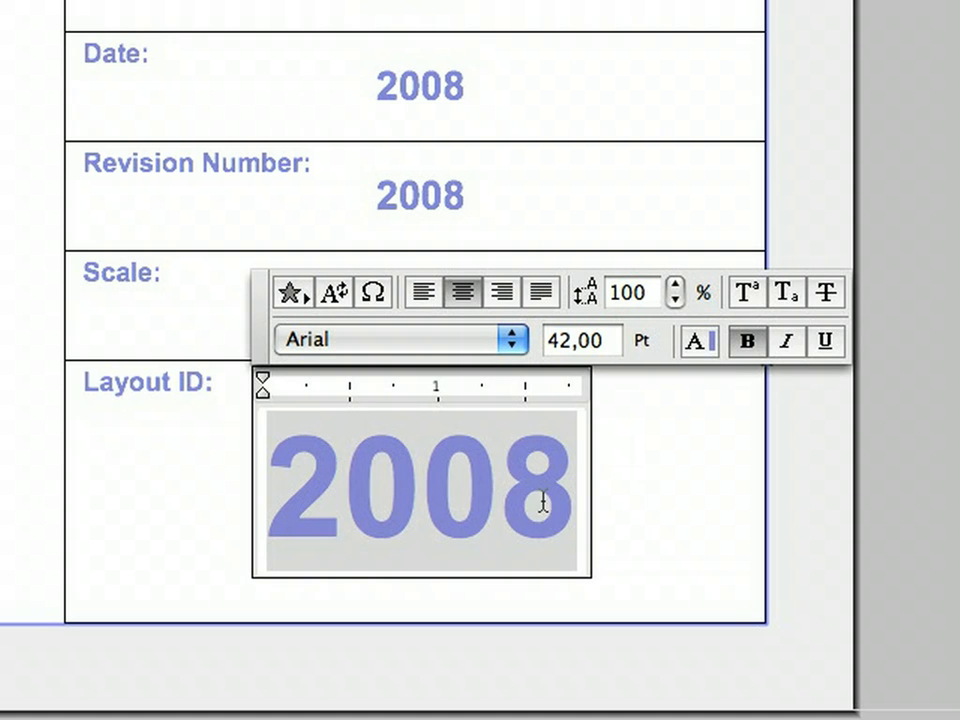
double_click(508, 495)
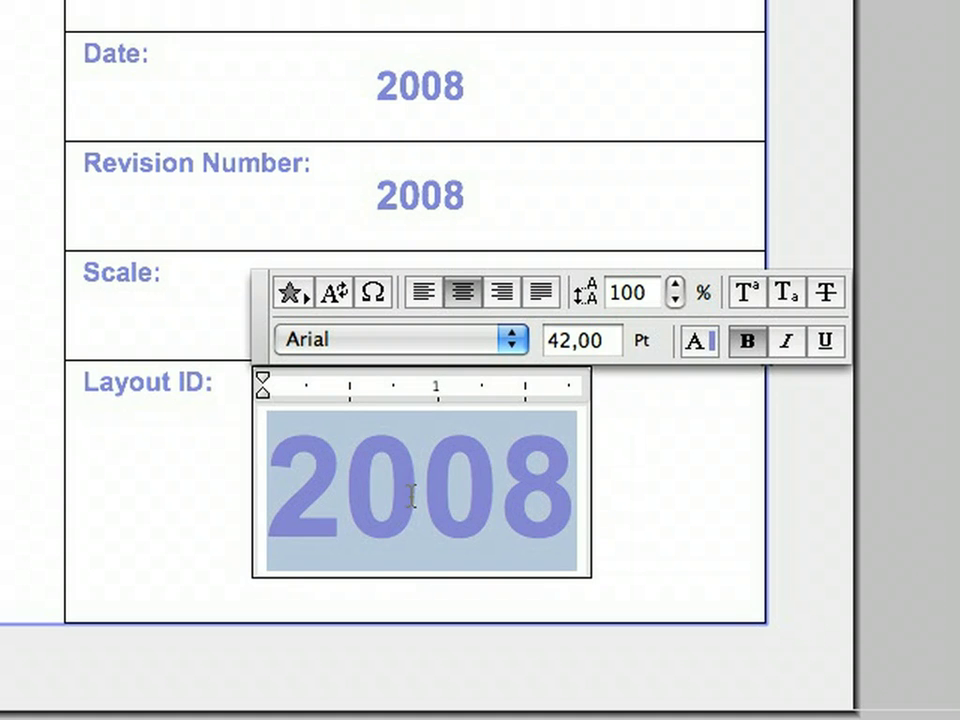
Step: Replace 2008 with the Layout category's Layout ID autotext (#LayID), then deselect
left_click(338, 294)
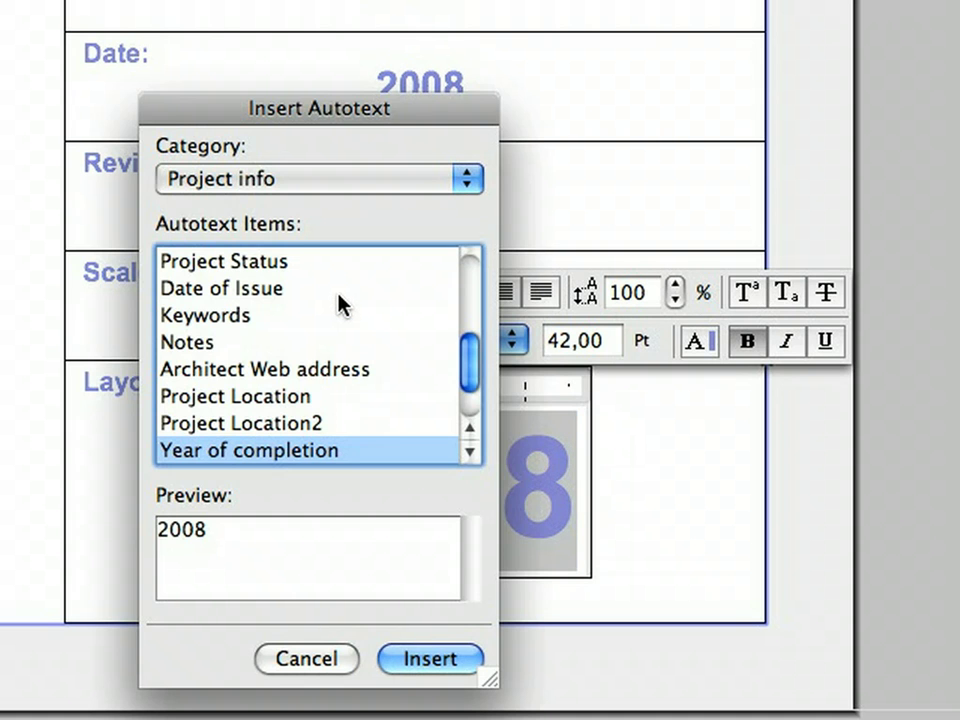
left_click(325, 179)
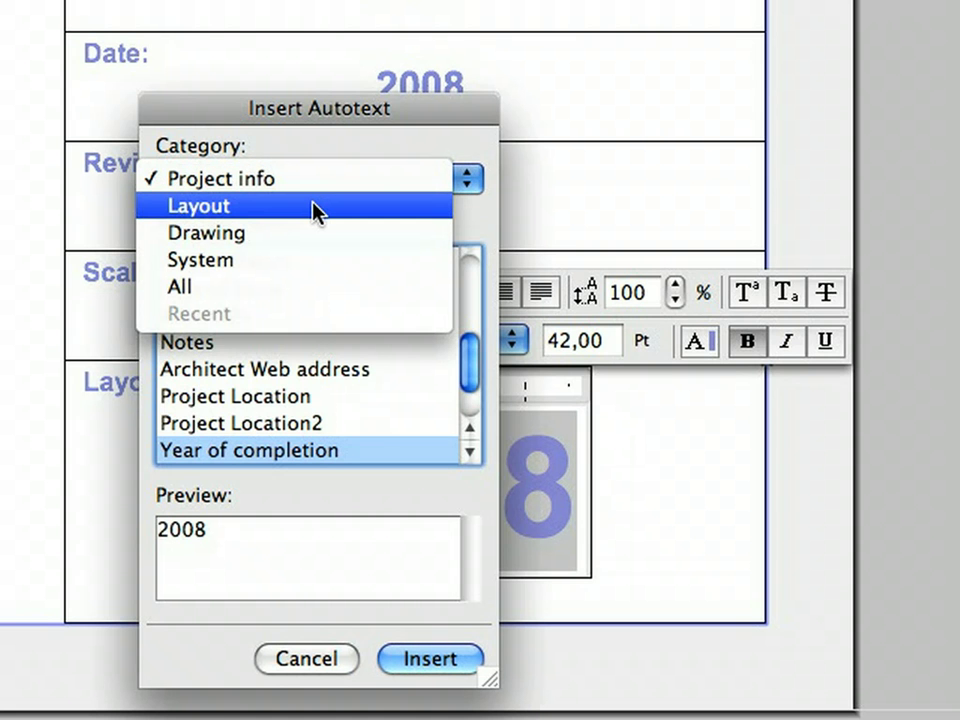
left_click(316, 208)
left_click(280, 292)
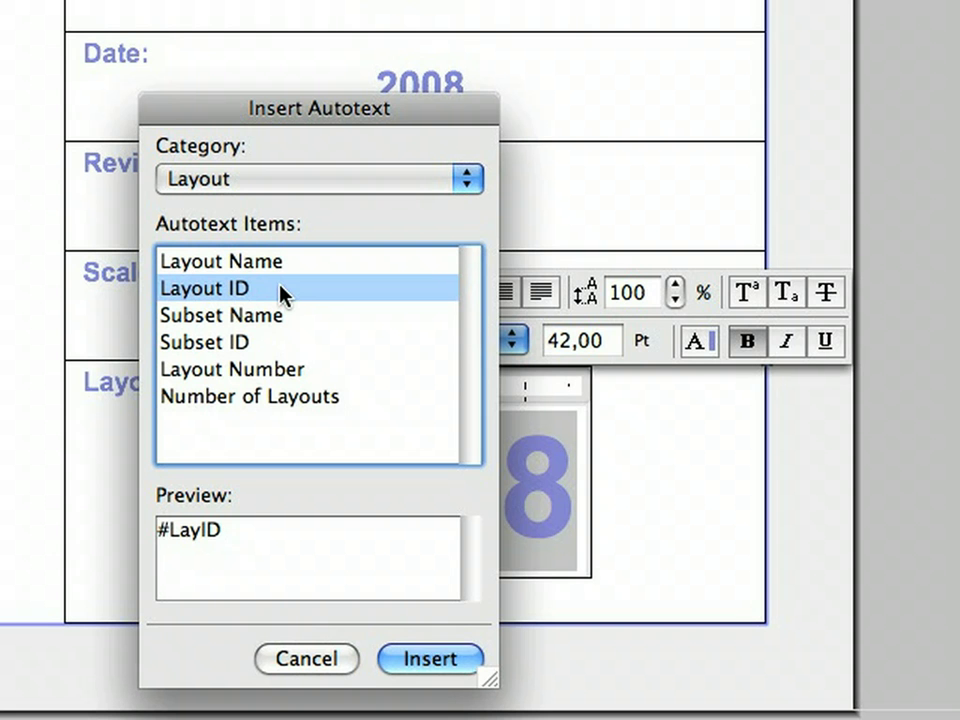
left_click(444, 662)
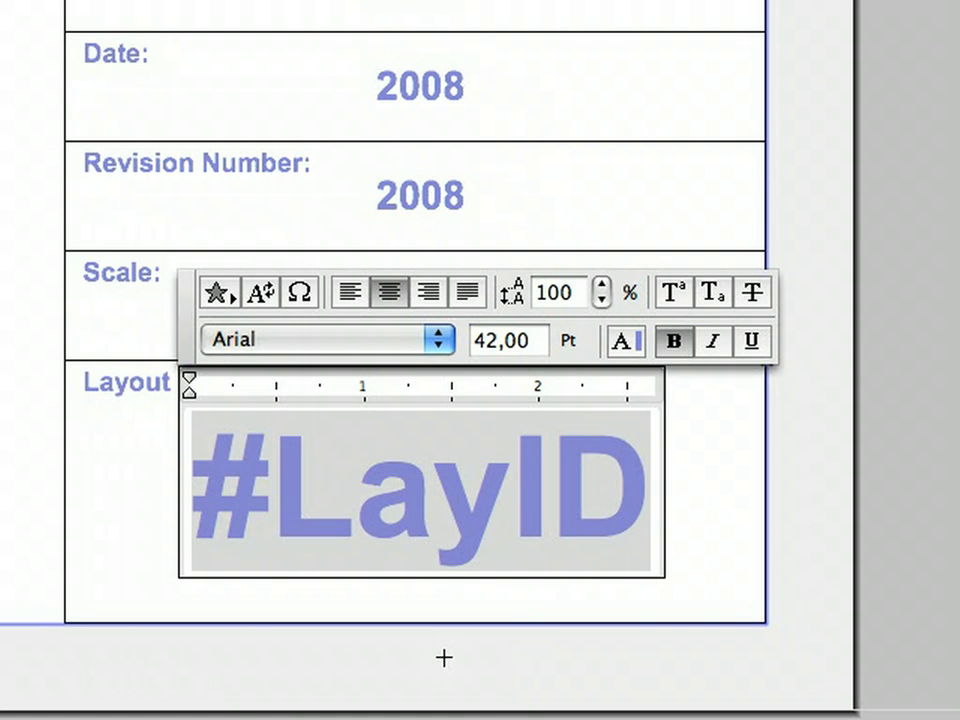
left_click(690, 511)
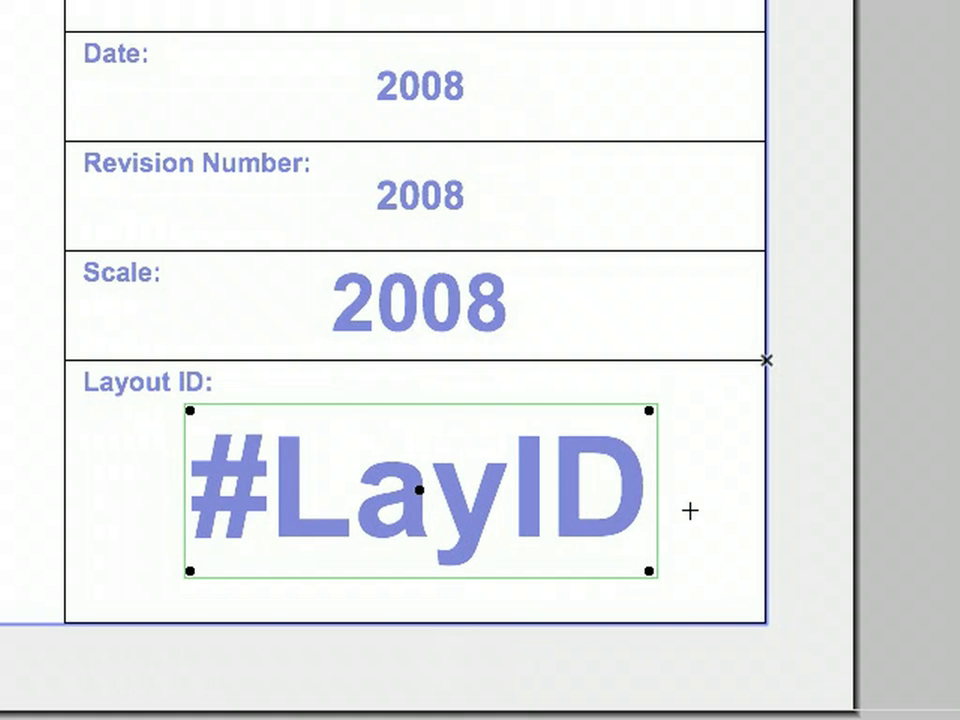
key("Escape")
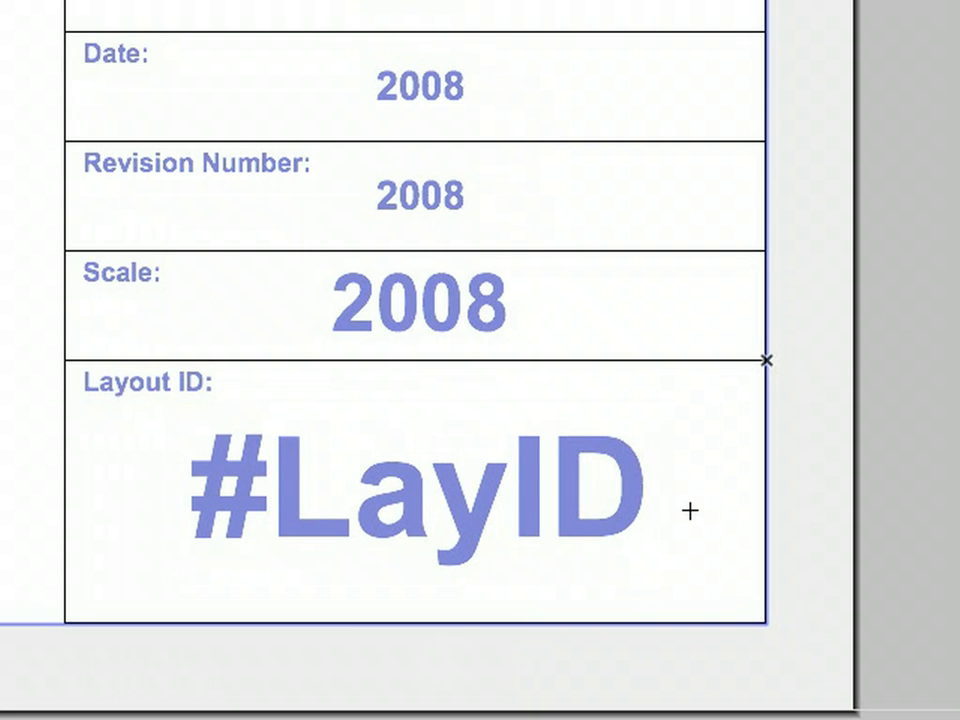
Step: Replace the Scale box's 2008 with the Drawing category's Drawing Scale autotext (1:###)
left_click(423, 313)
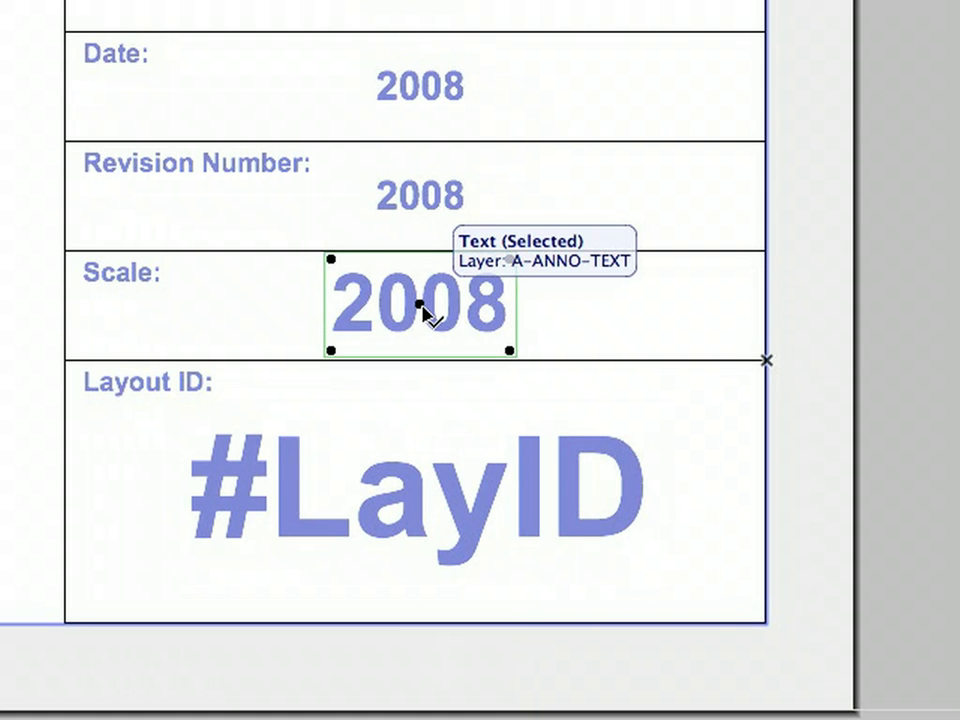
double_click(470, 310)
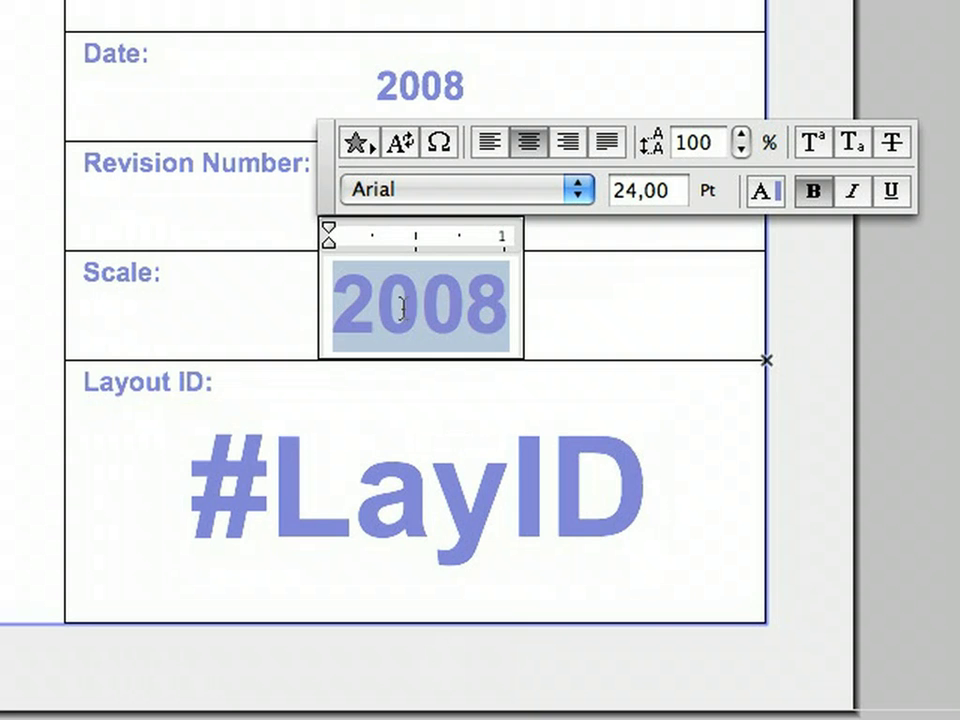
left_click(405, 146)
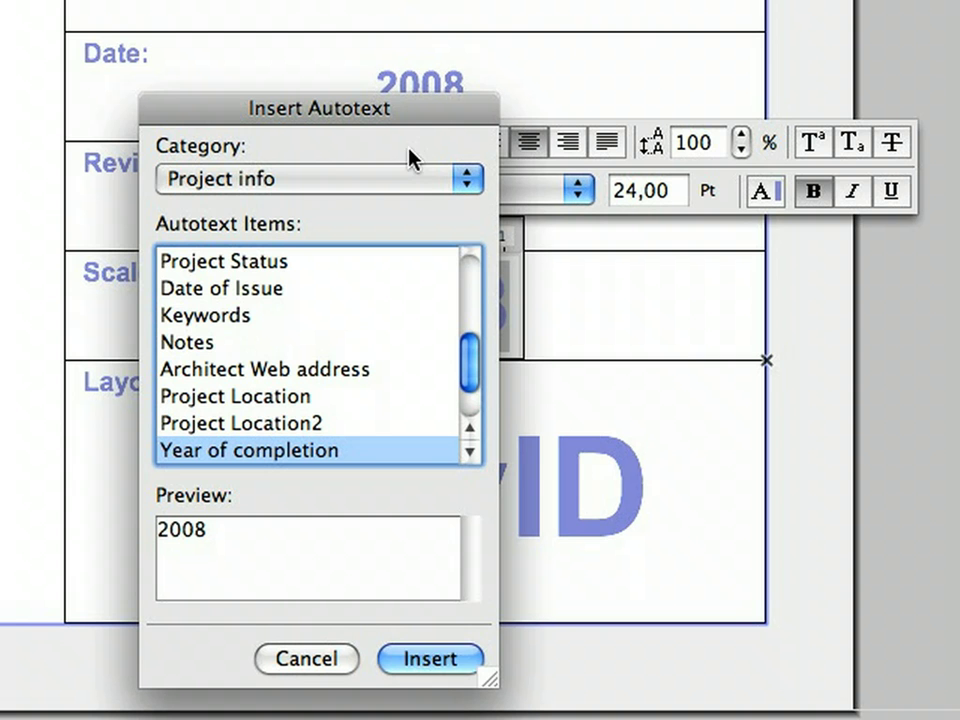
left_click(344, 183)
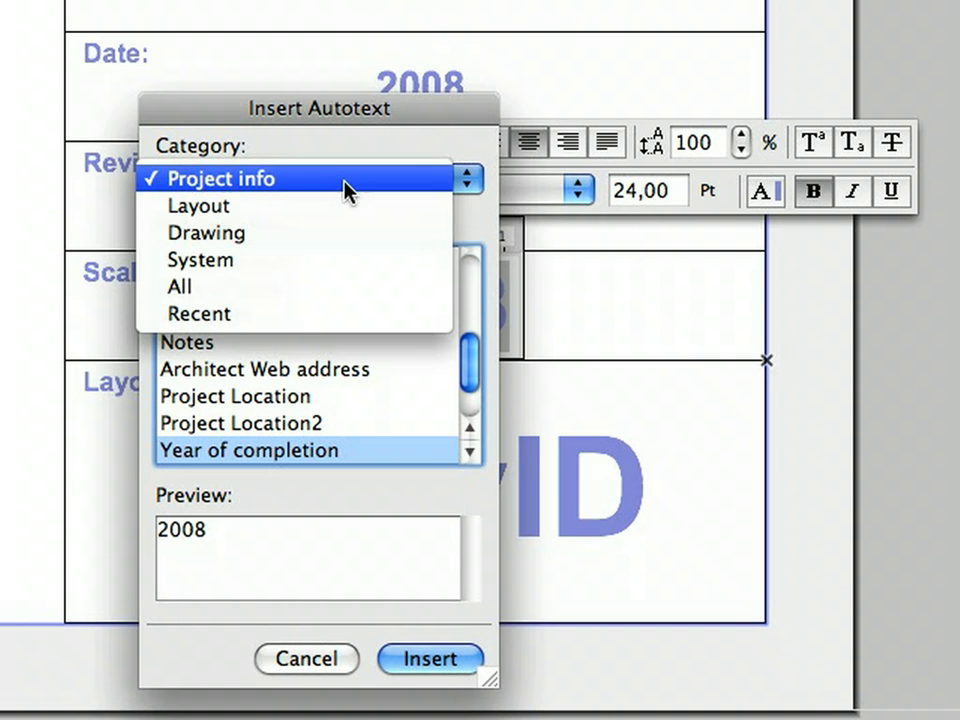
left_click(338, 232)
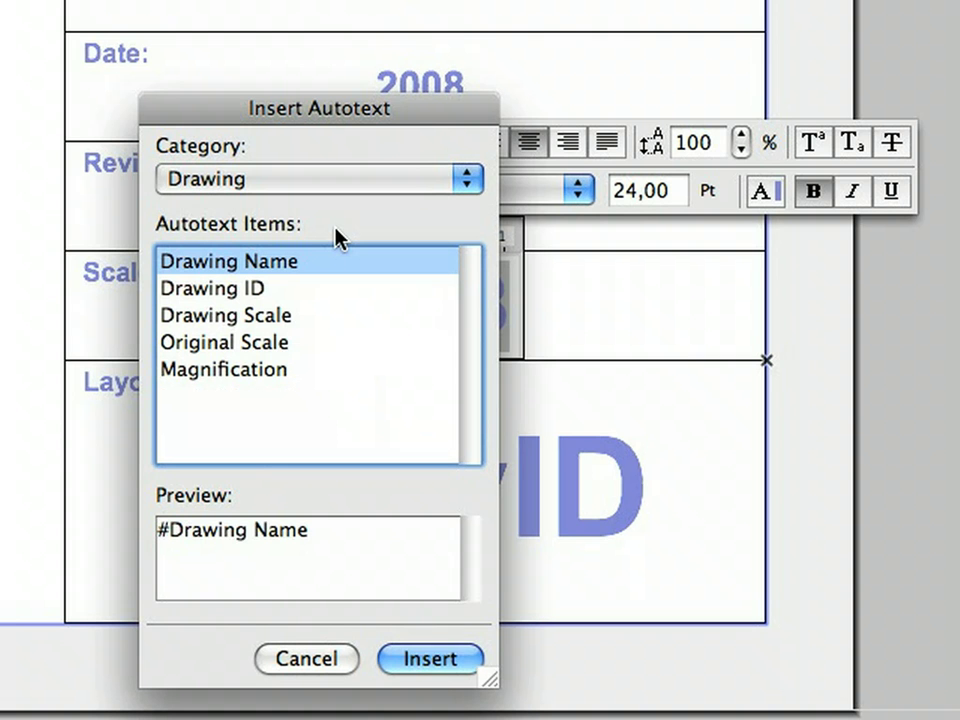
left_click(288, 318)
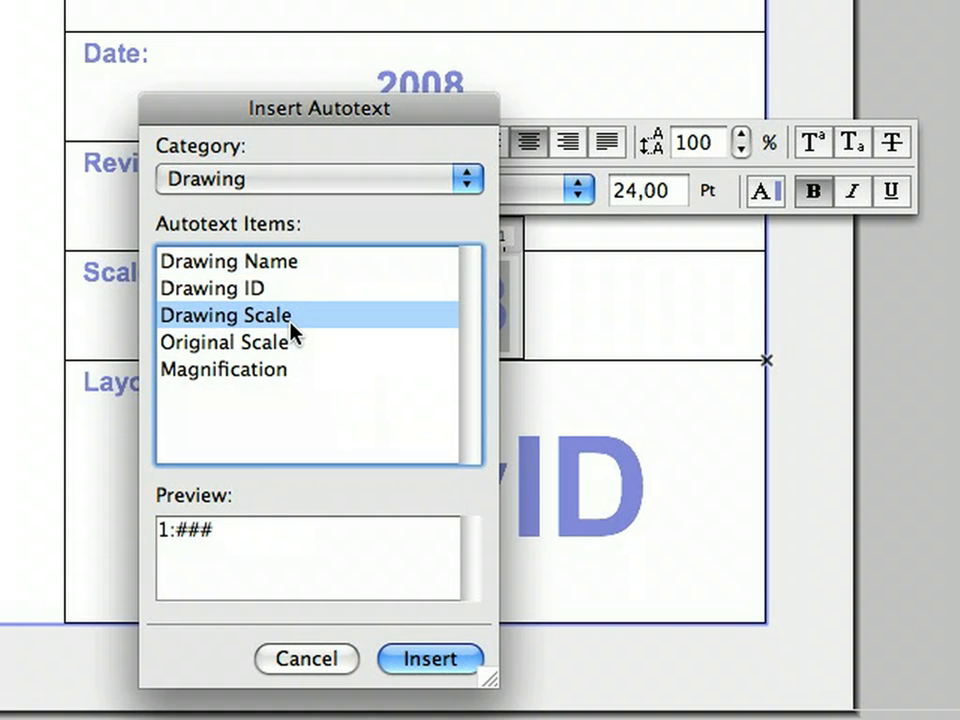
left_click(430, 658)
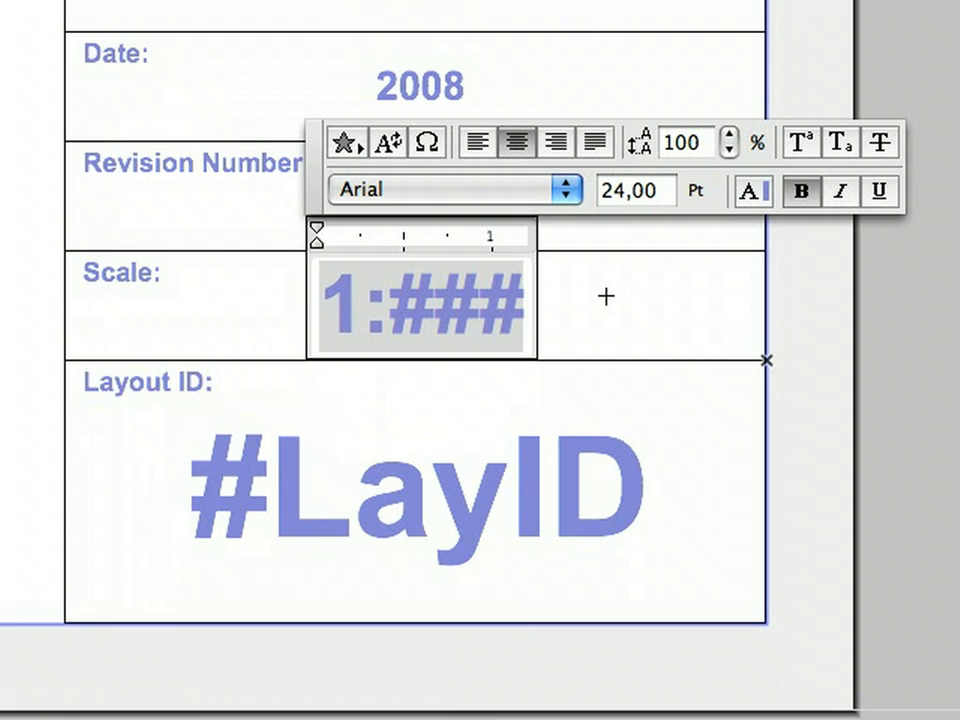
left_click(724, 306)
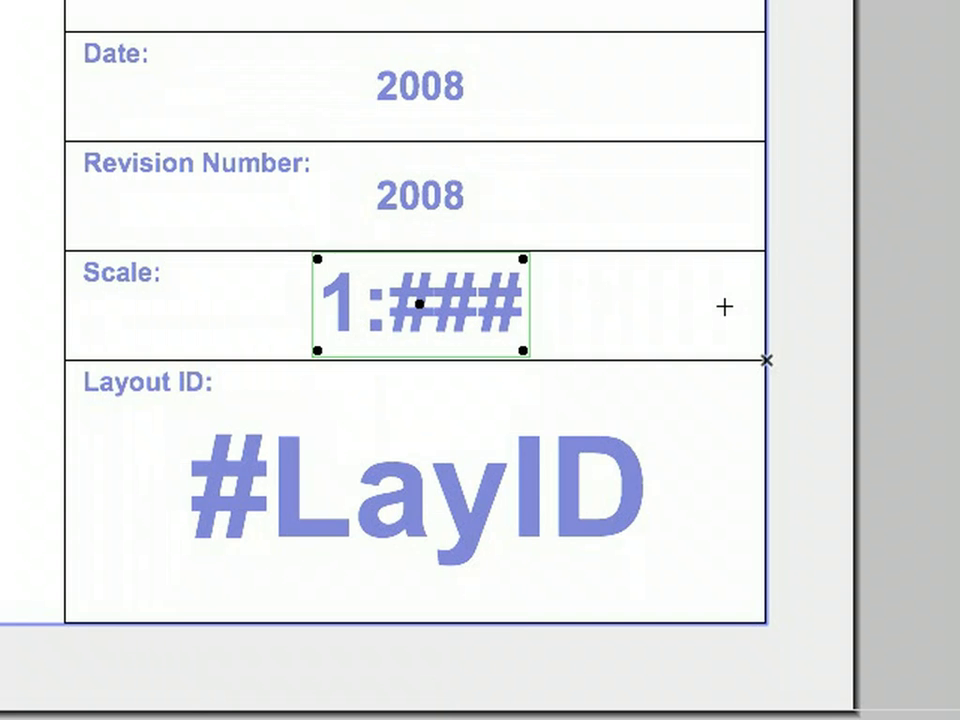
left_click(724, 306)
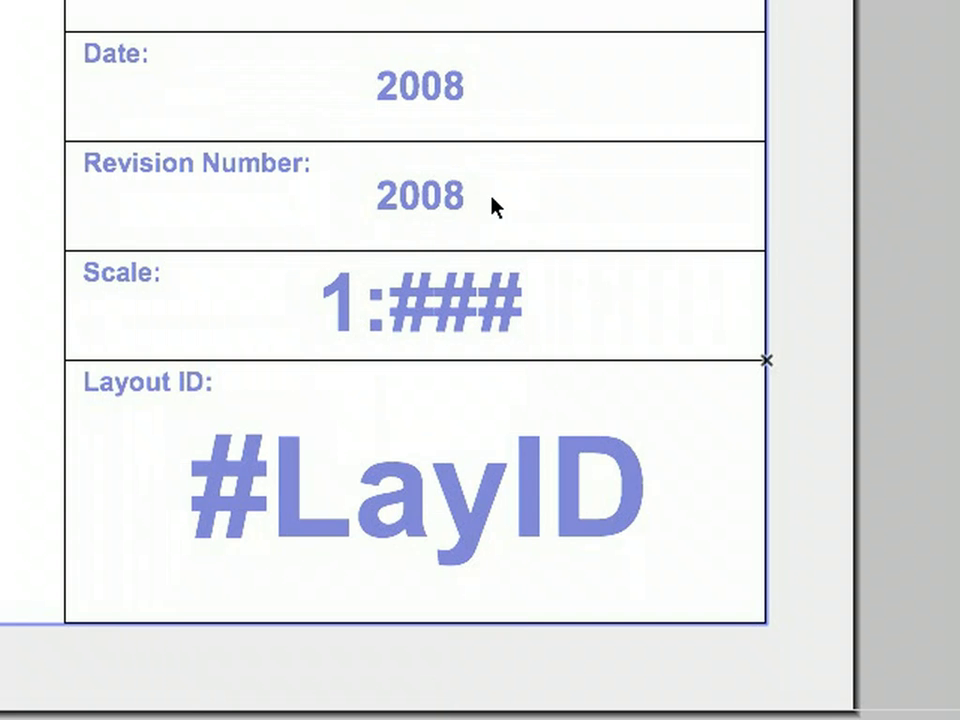
Step: Edit the Revision Number text, replacing 2008 with N/A, then deselect
left_click(428, 204)
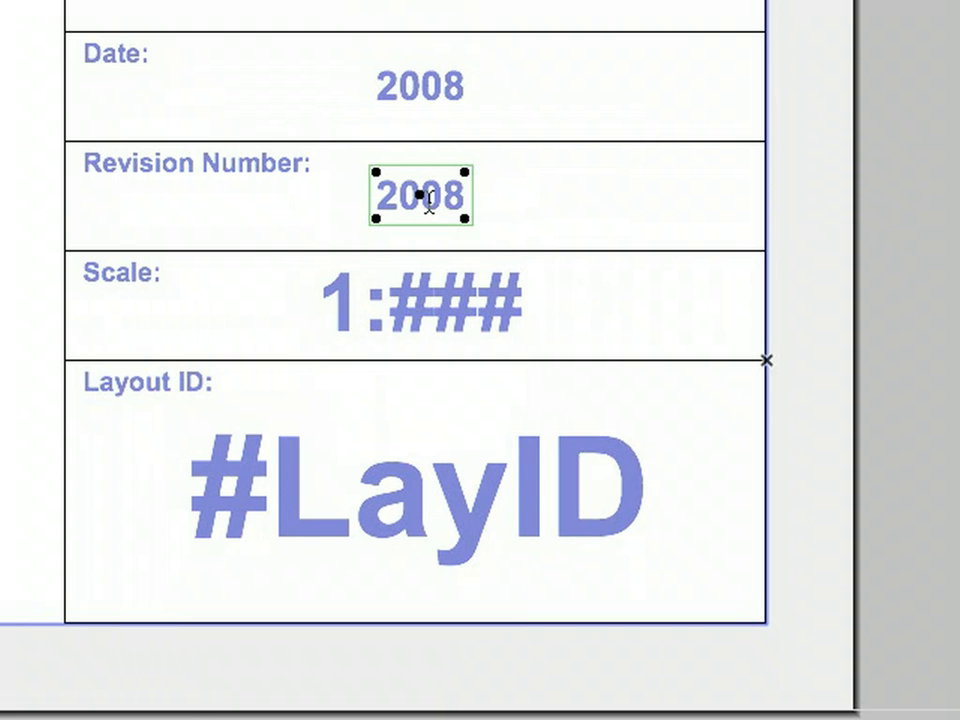
double_click(430, 201)
left_click_drag(463, 197, 378, 192)
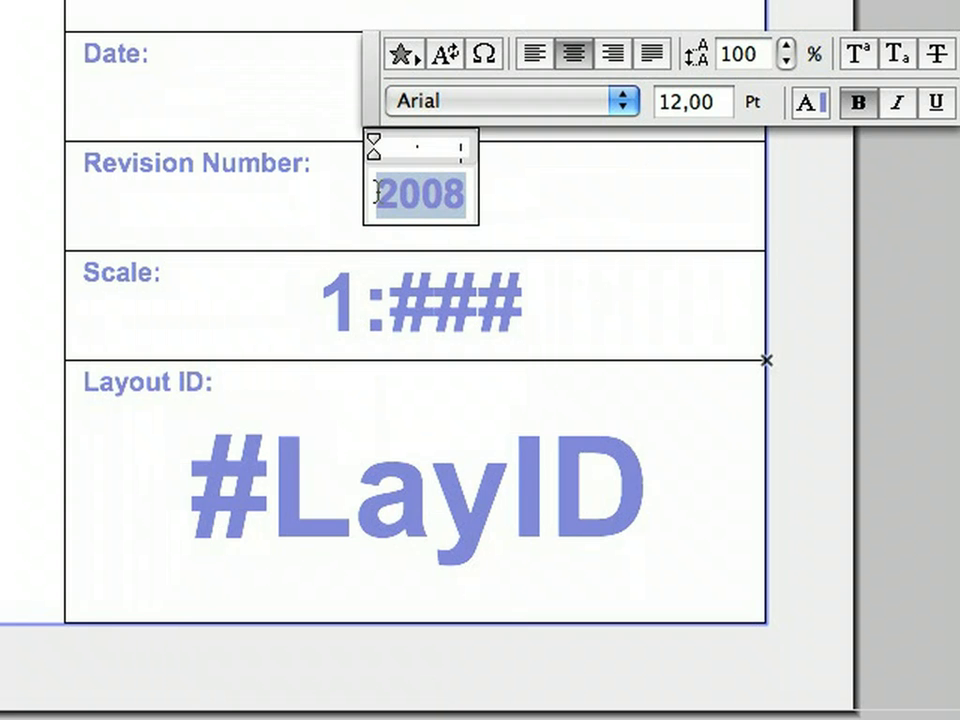
type("N/A")
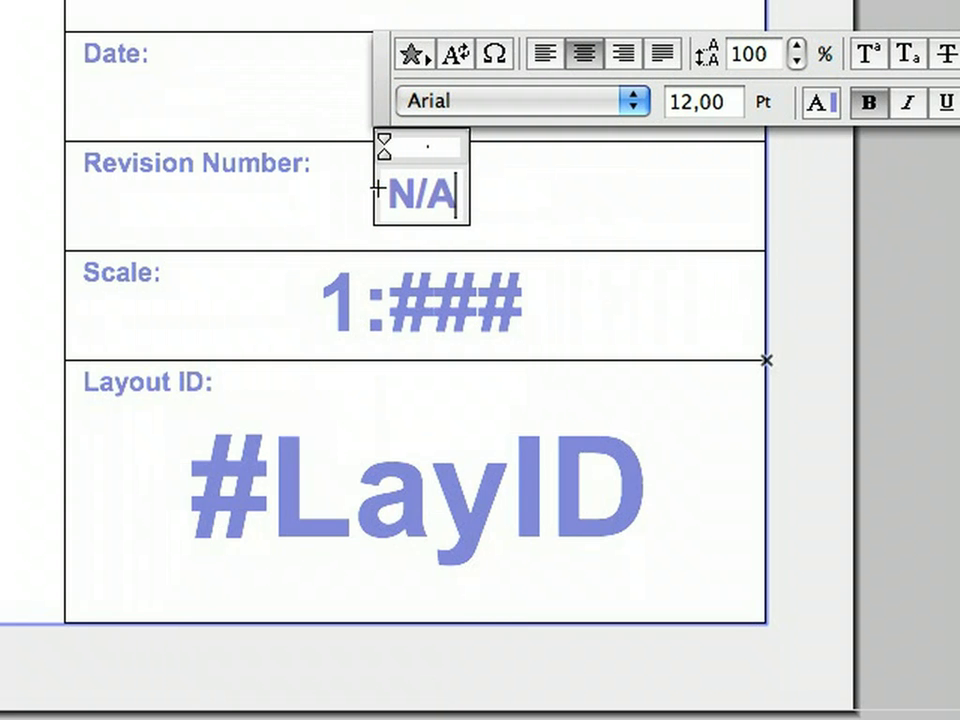
left_click(553, 198)
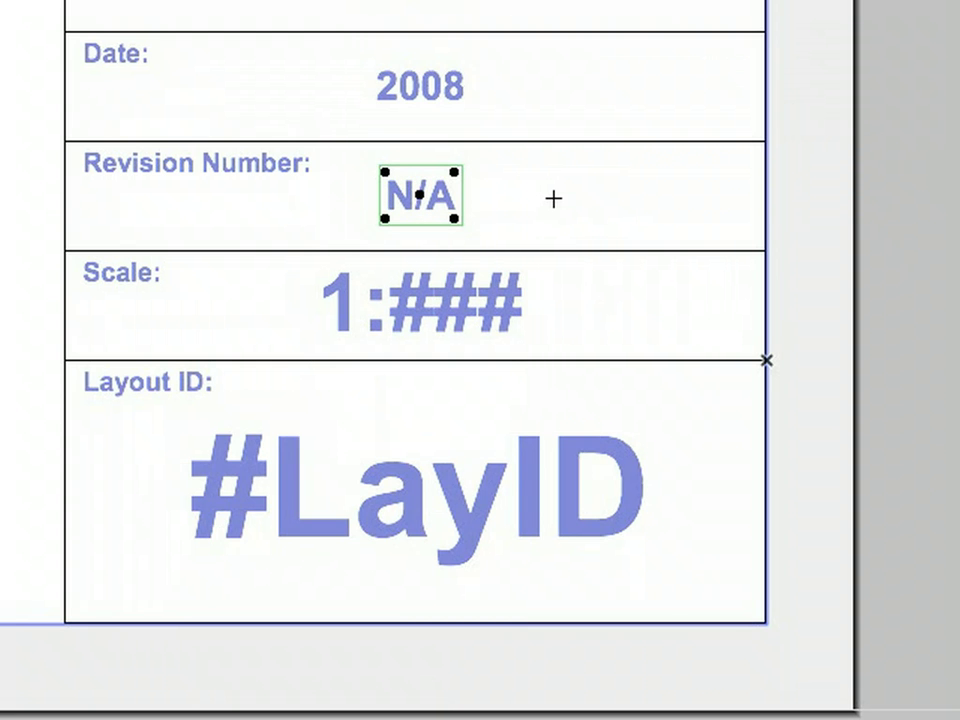
left_click(553, 198)
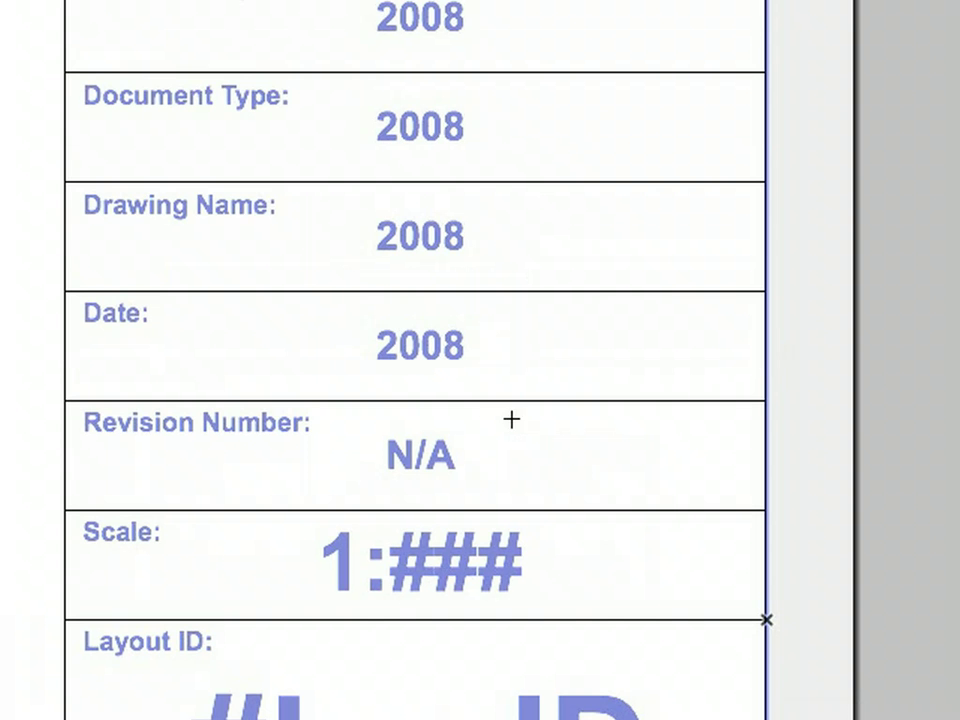
Step: Replace the Date box's 2008 with the System category's Date (Long) autotext
left_click(428, 353)
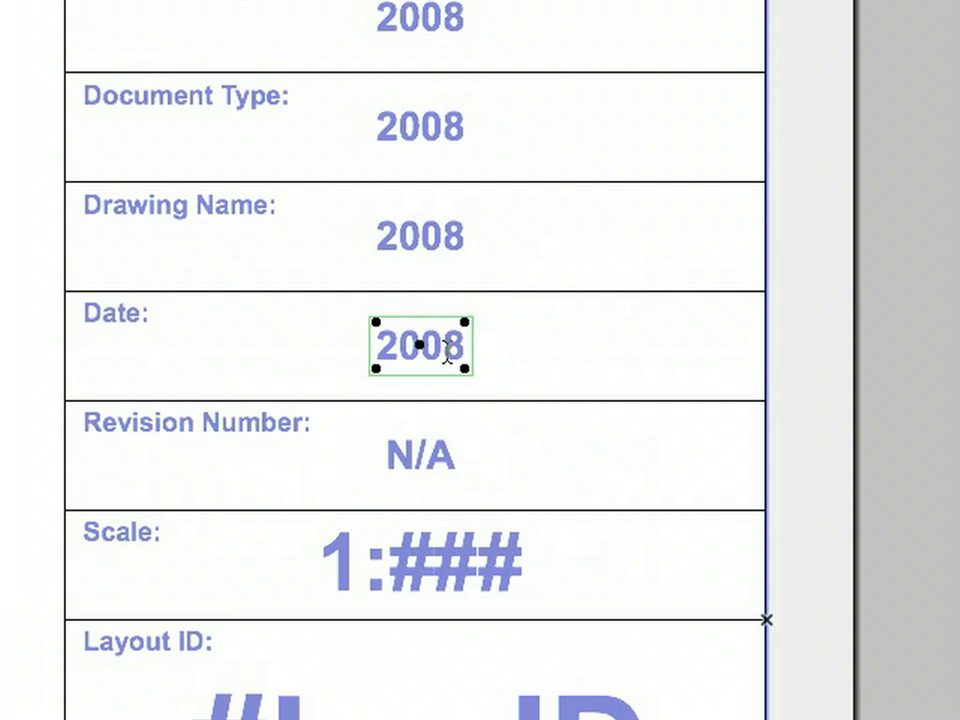
double_click(448, 358)
left_click_drag(462, 349, 360, 343)
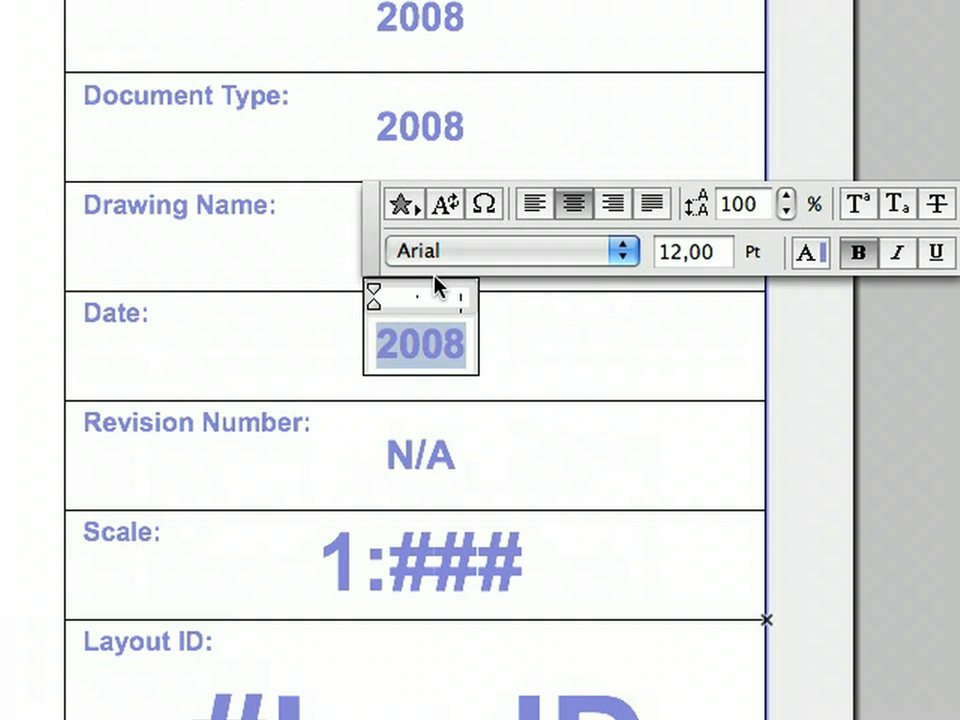
left_click(449, 206)
left_click(420, 103)
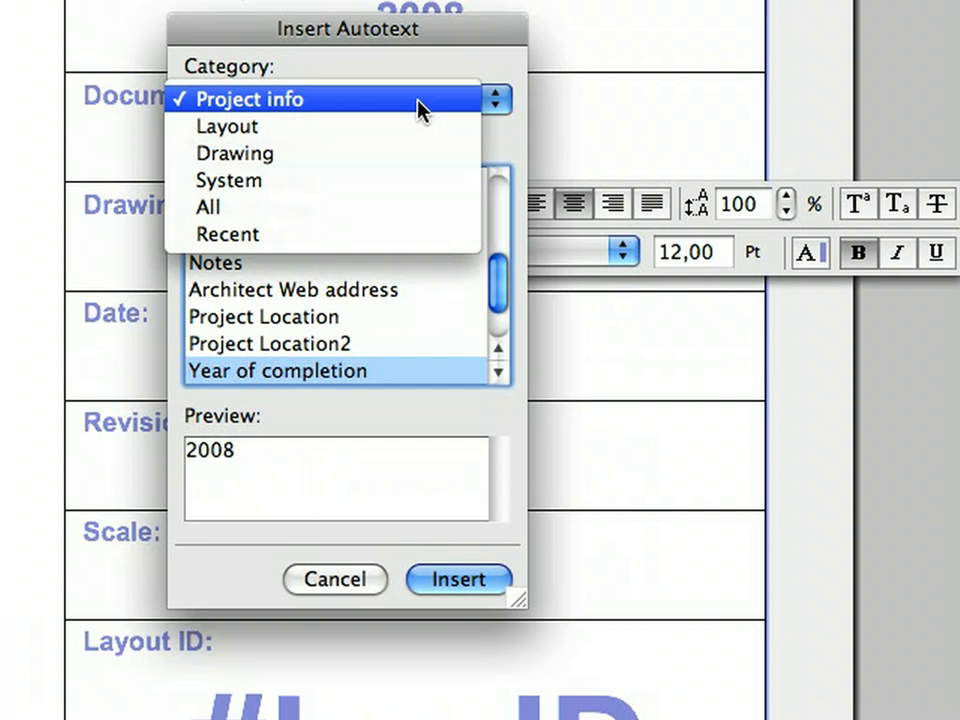
left_click(403, 181)
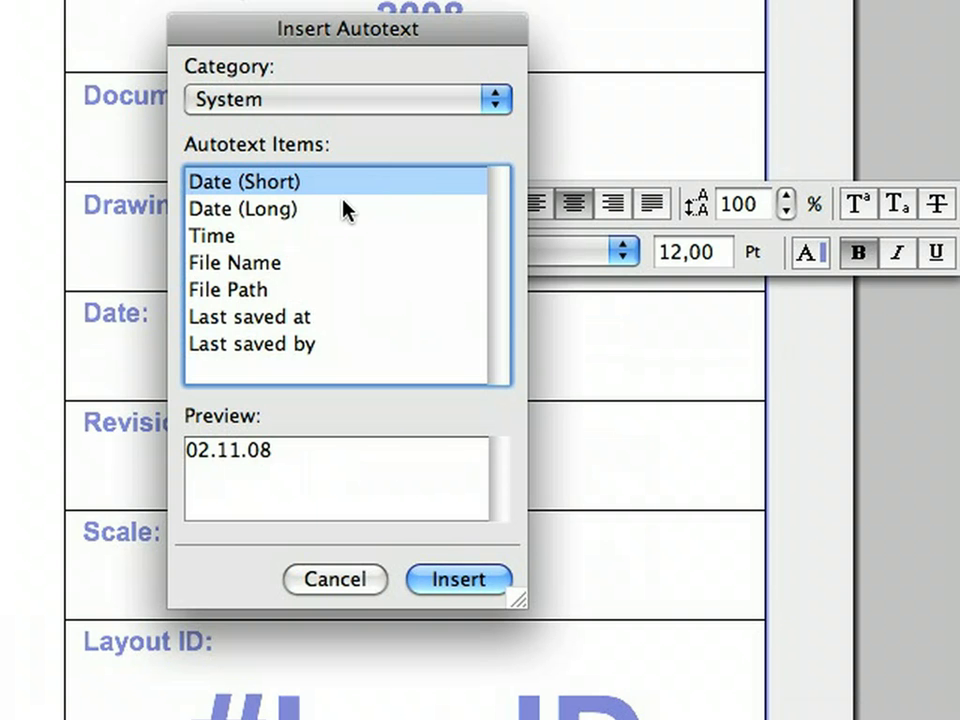
left_click(343, 203)
left_click(501, 589)
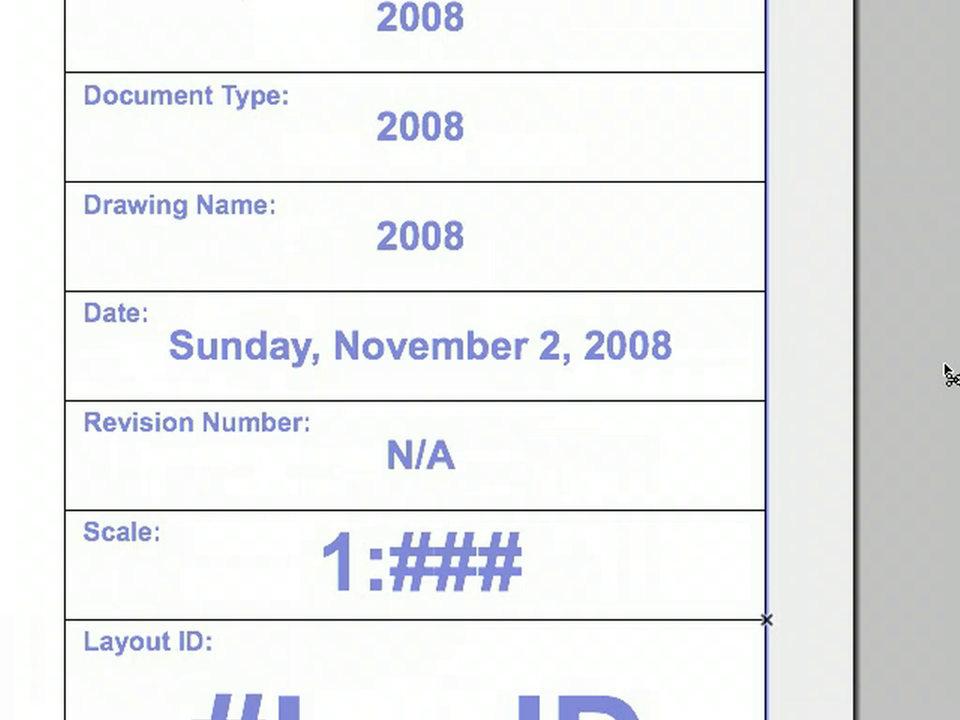
Step: Replace the Drawing Name's 2008 with the Layout category's Layout Name autotext (#Layout Name)
scroll(948, 375, "up", 1)
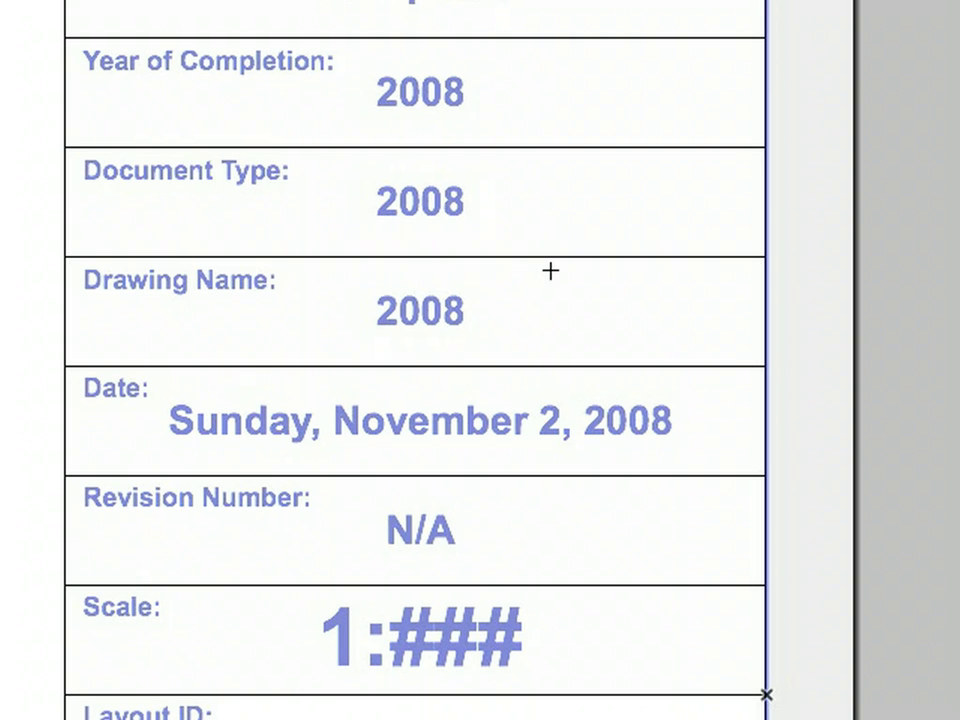
left_click(424, 318)
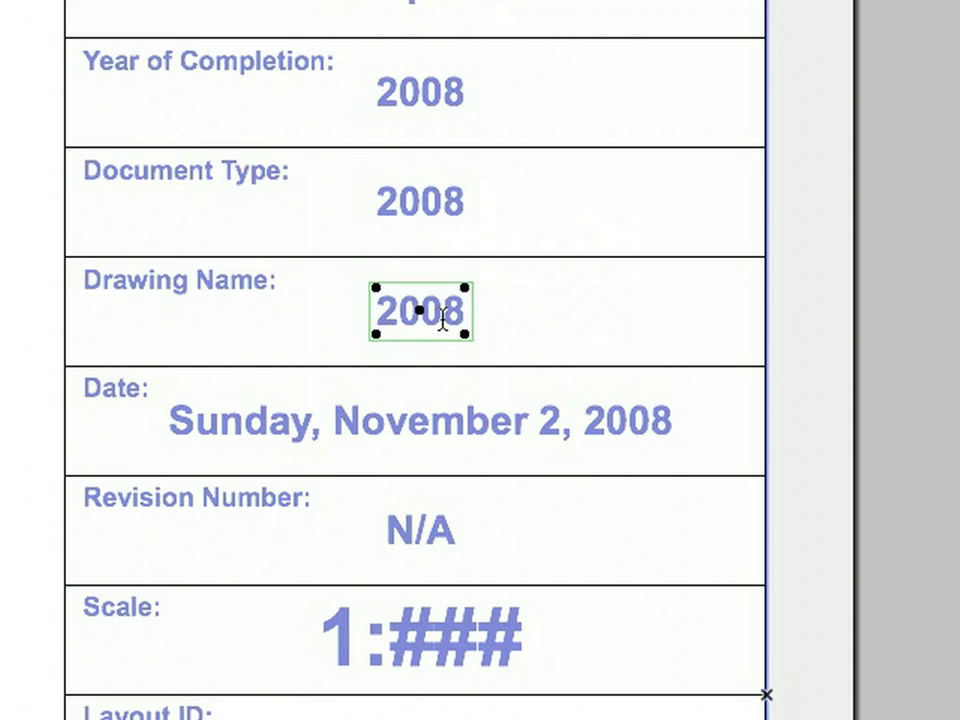
double_click(445, 320)
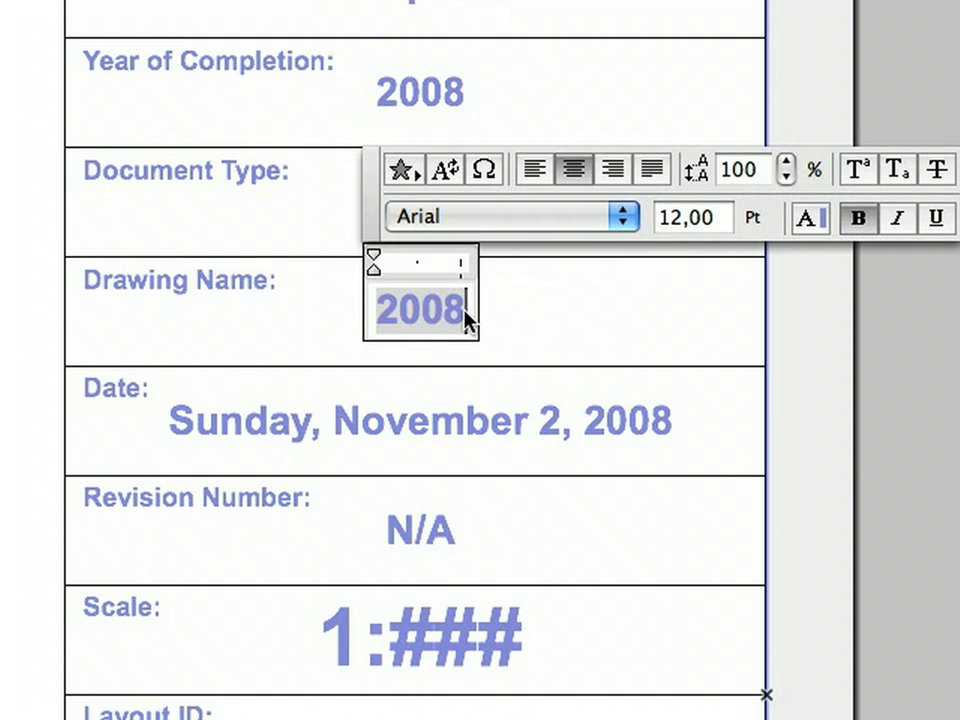
left_click(450, 172)
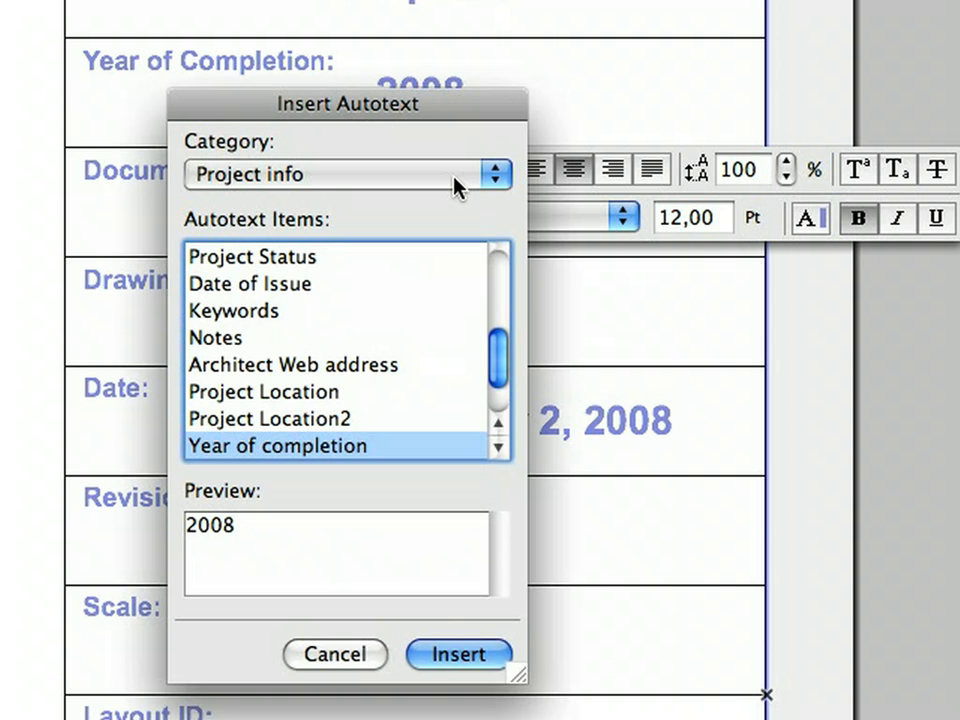
left_click(445, 175)
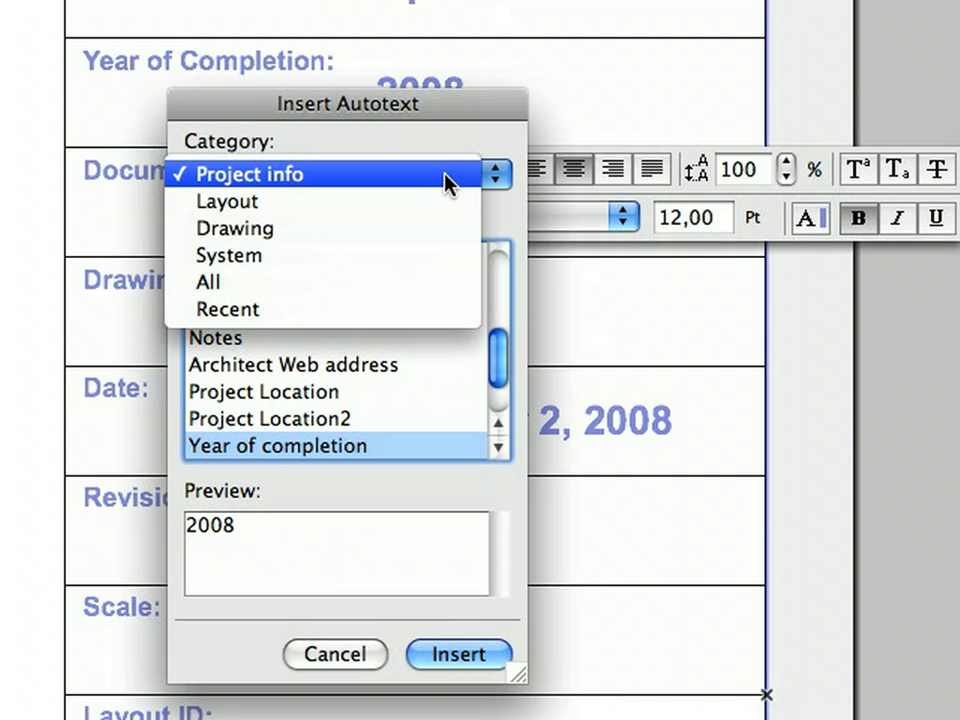
left_click(439, 192)
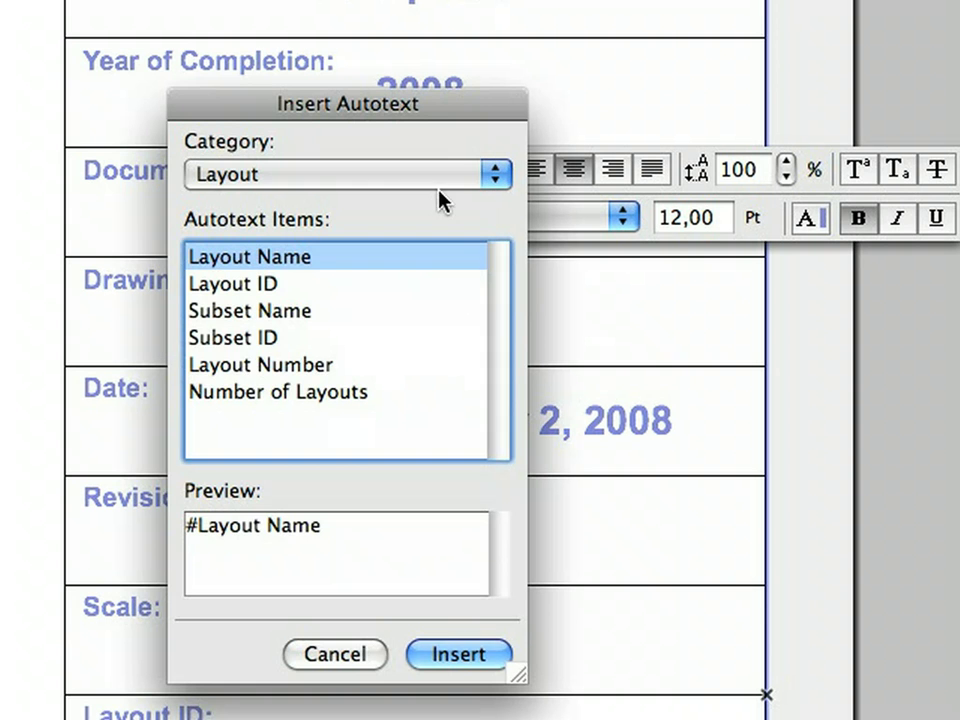
left_click_drag(446, 100, 429, 0)
left_click(476, 506)
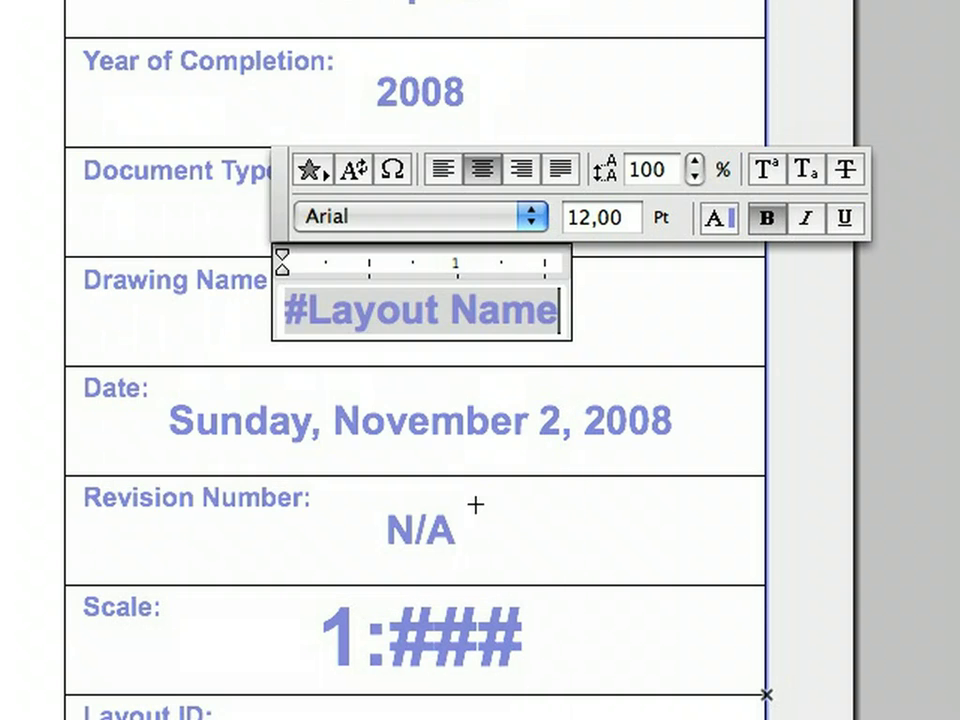
left_click(656, 339)
left_click(656, 339)
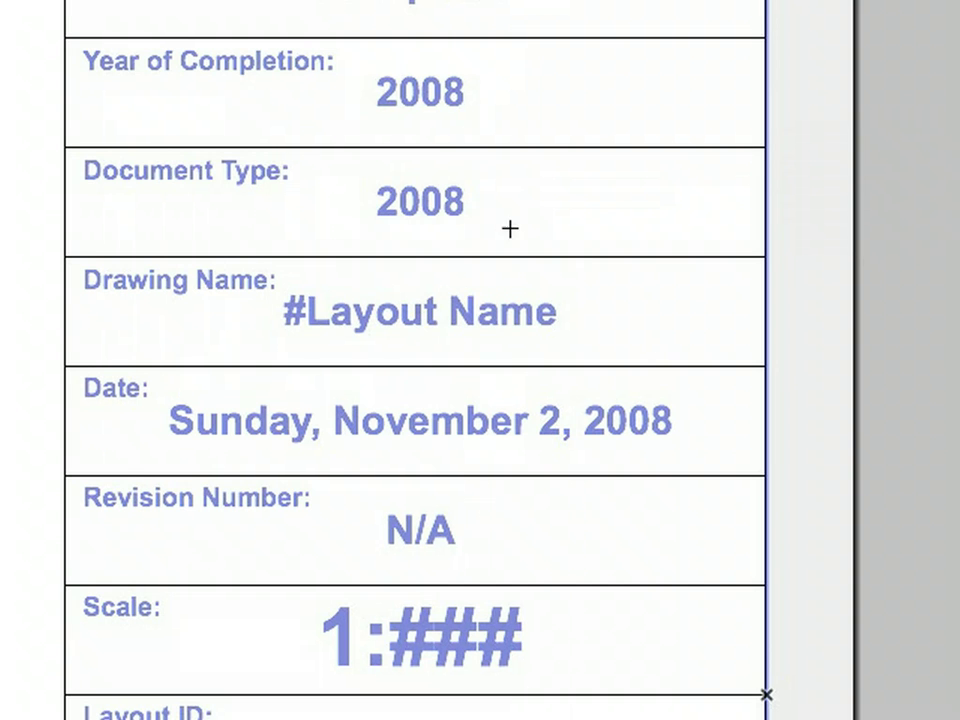
Step: Replace the Document Type's 2008 with the Project Info Document Type autotext (Design Documentation)
left_click(424, 203)
double_click(424, 274)
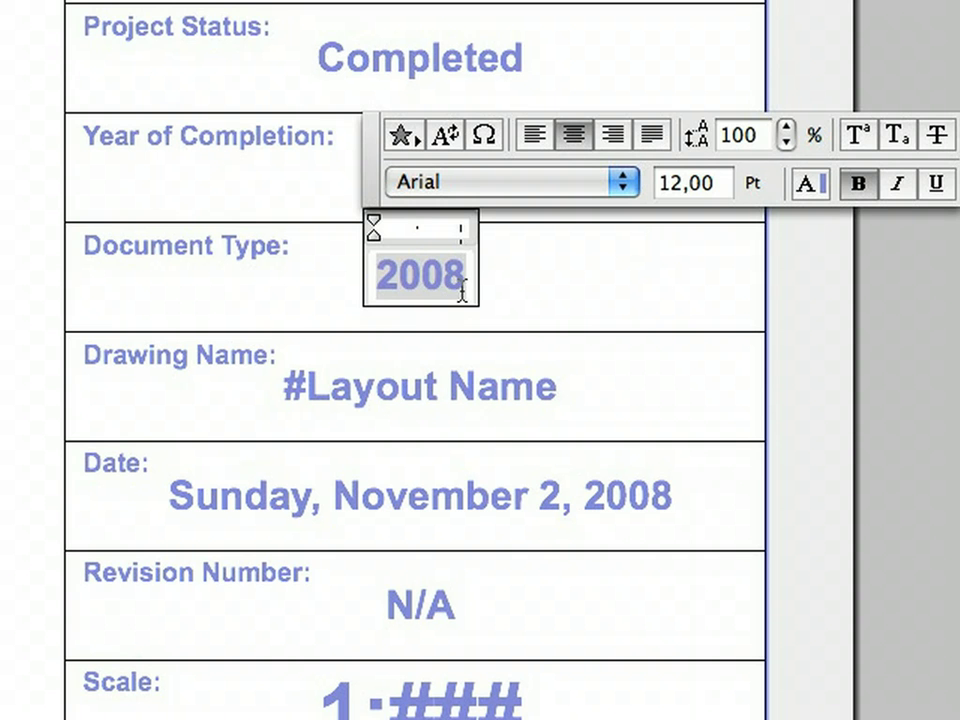
left_click(449, 155)
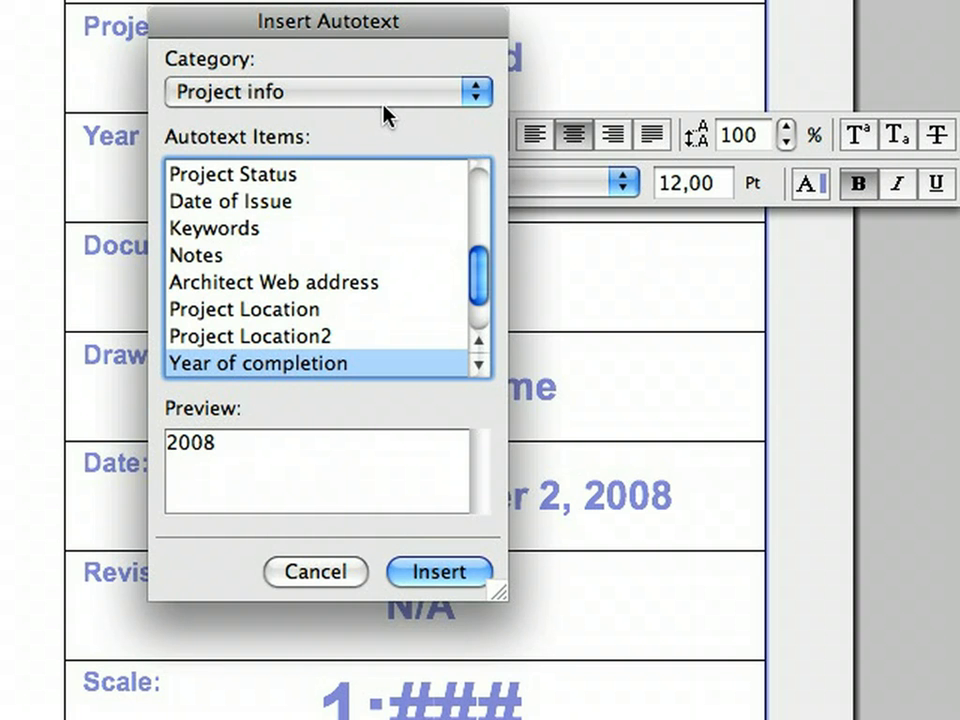
left_click_drag(482, 294, 482, 321)
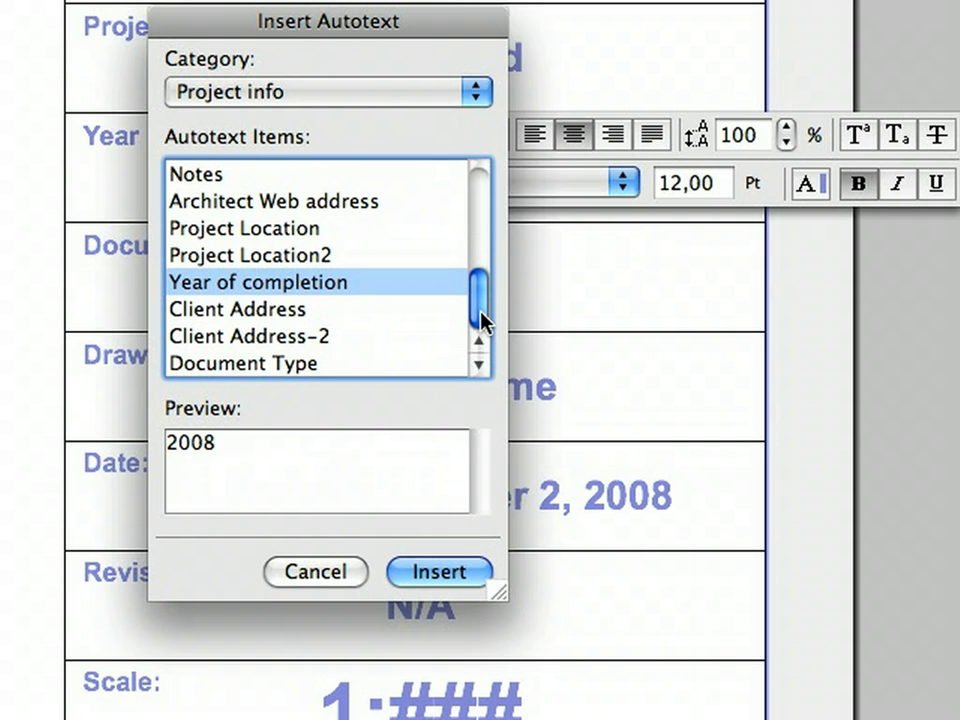
left_click(375, 362)
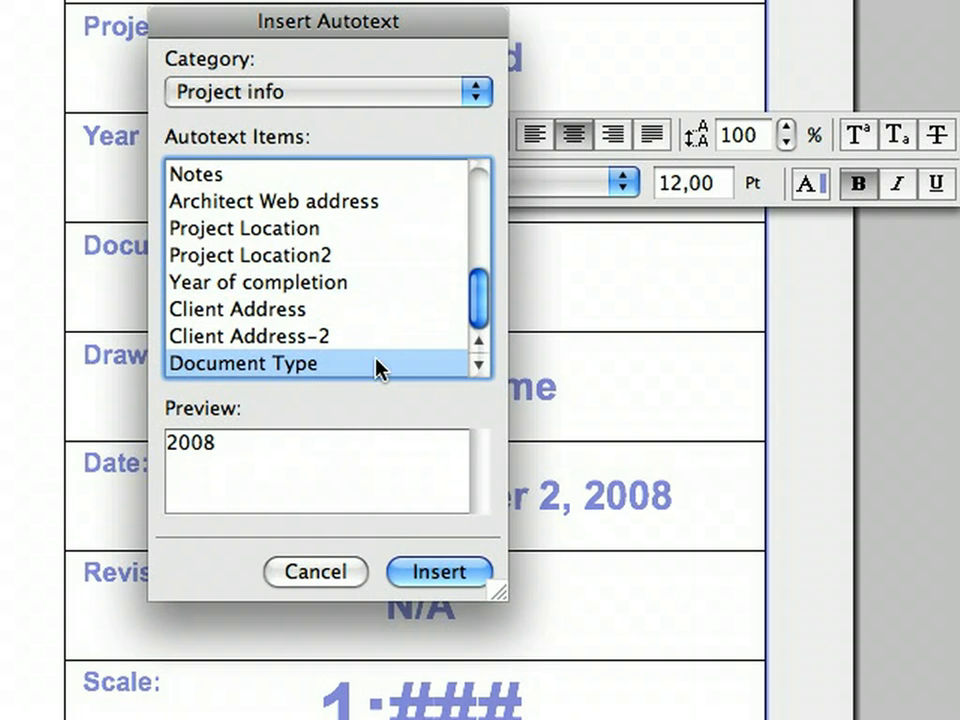
left_click(471, 574)
key("Escape")
key("Escape")
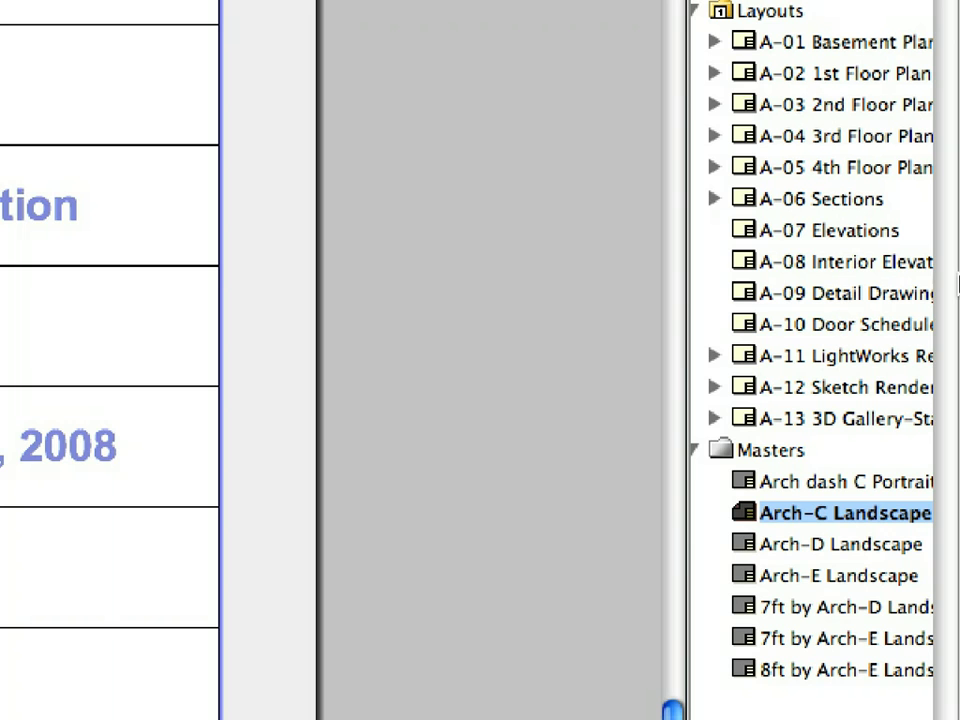
Step: Open the A-08 Interior Elevations layout, fit it in the window, and zoom onto the title block
double_click(907, 266)
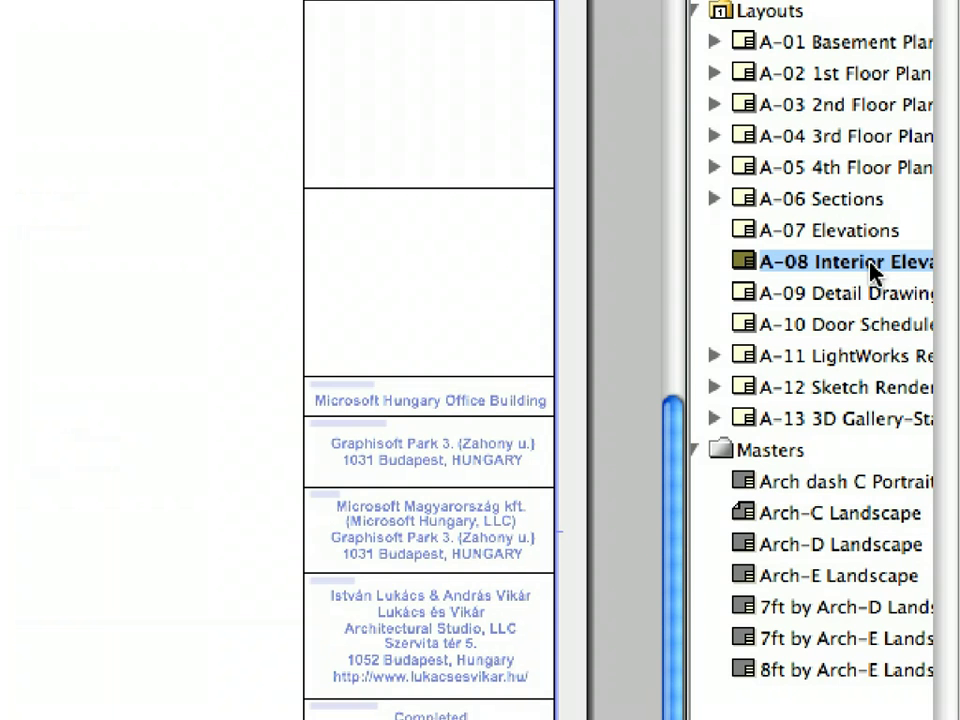
right_click(380, 211)
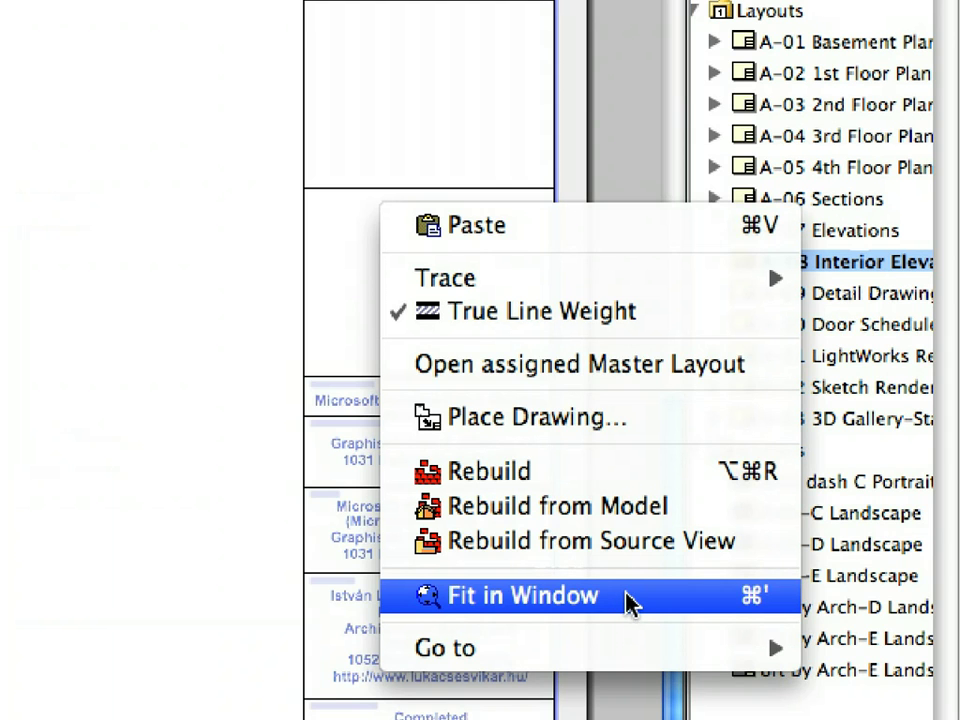
left_click(632, 598)
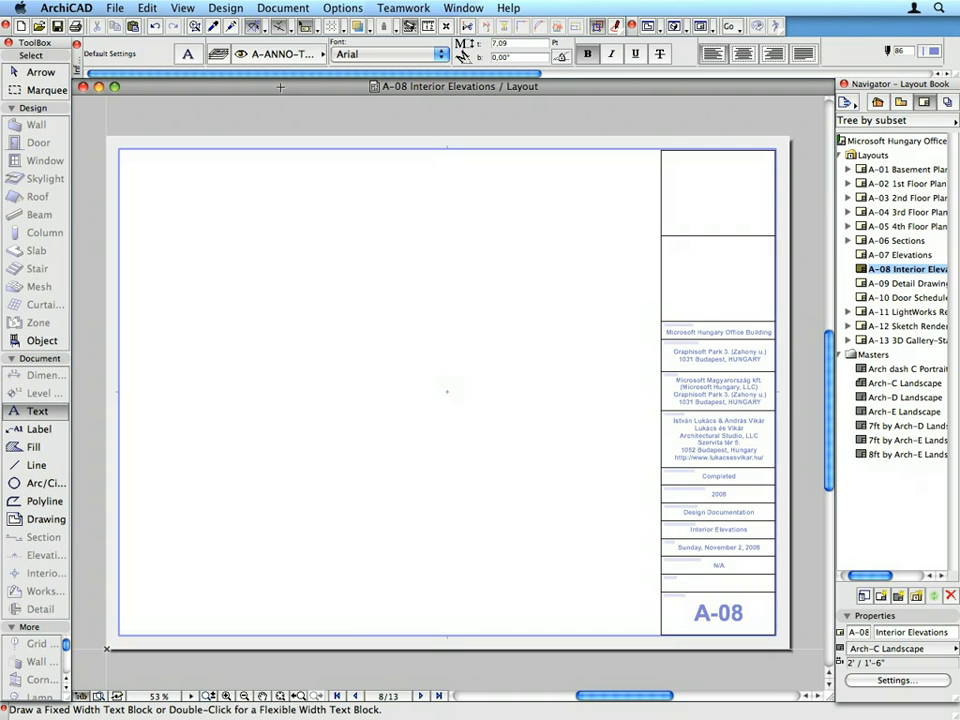
left_click(254, 25)
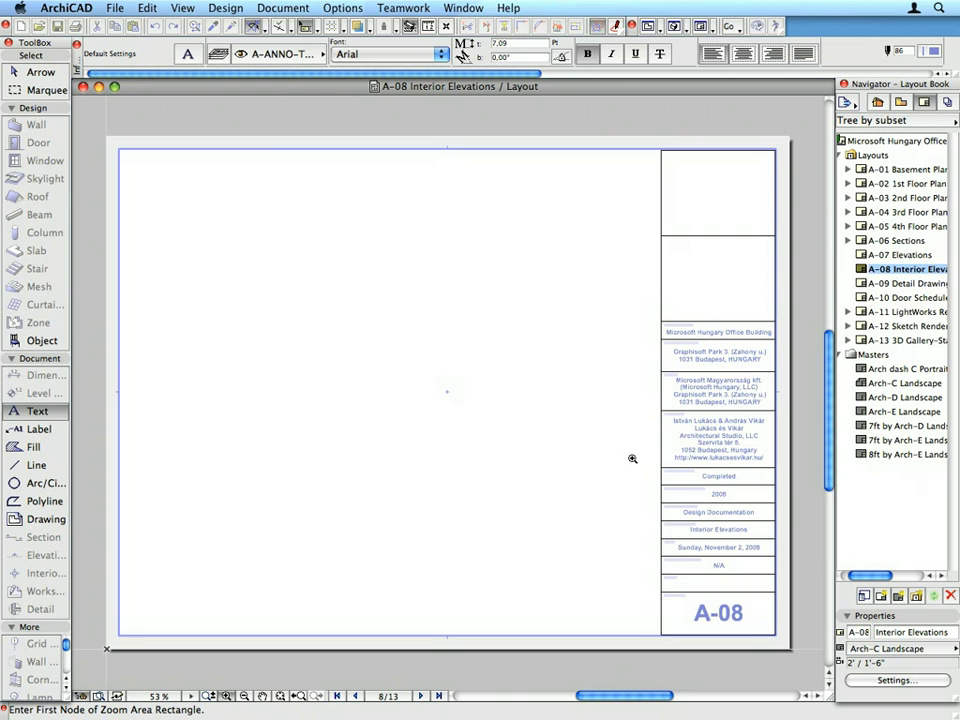
left_click(636, 460)
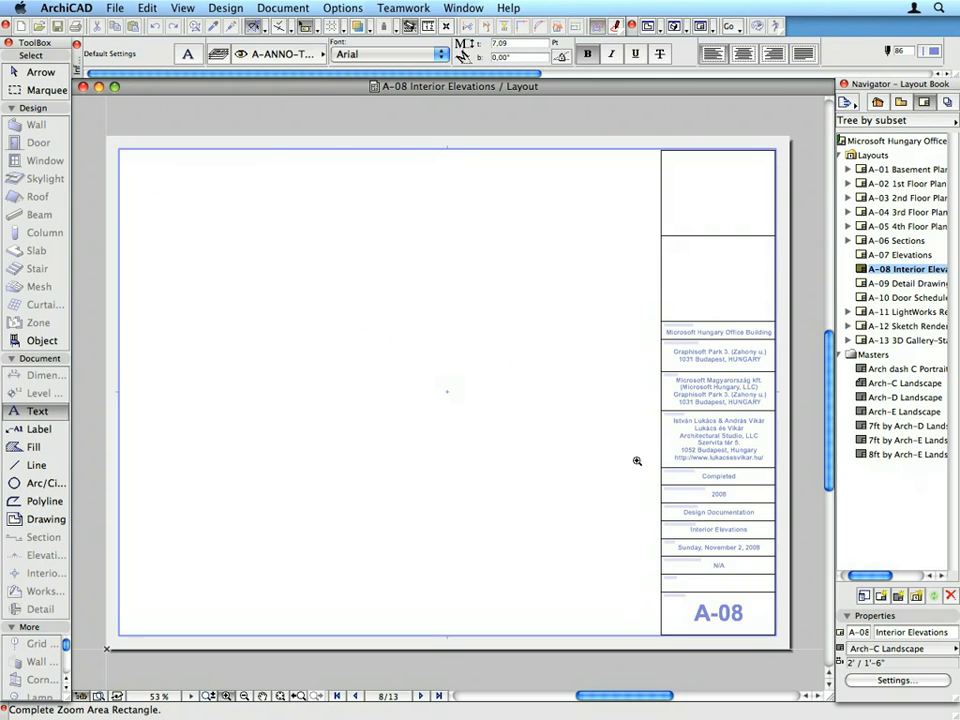
left_click(806, 652)
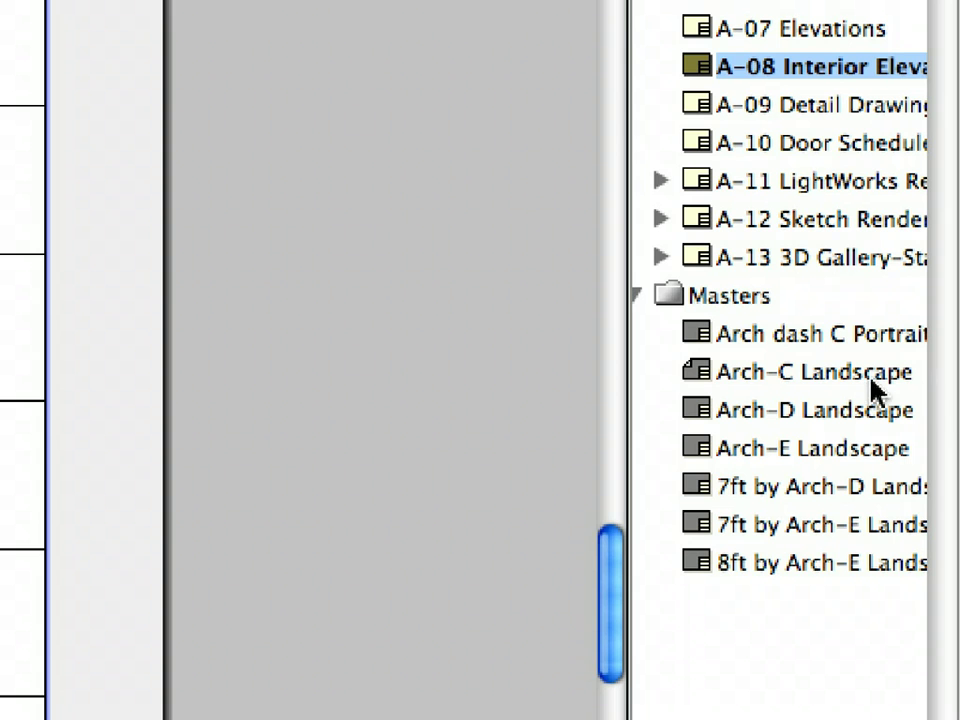
Step: Reopen the Arch-C Landscape master layout and zoom in on its two empty top title-block boxes
double_click(866, 388)
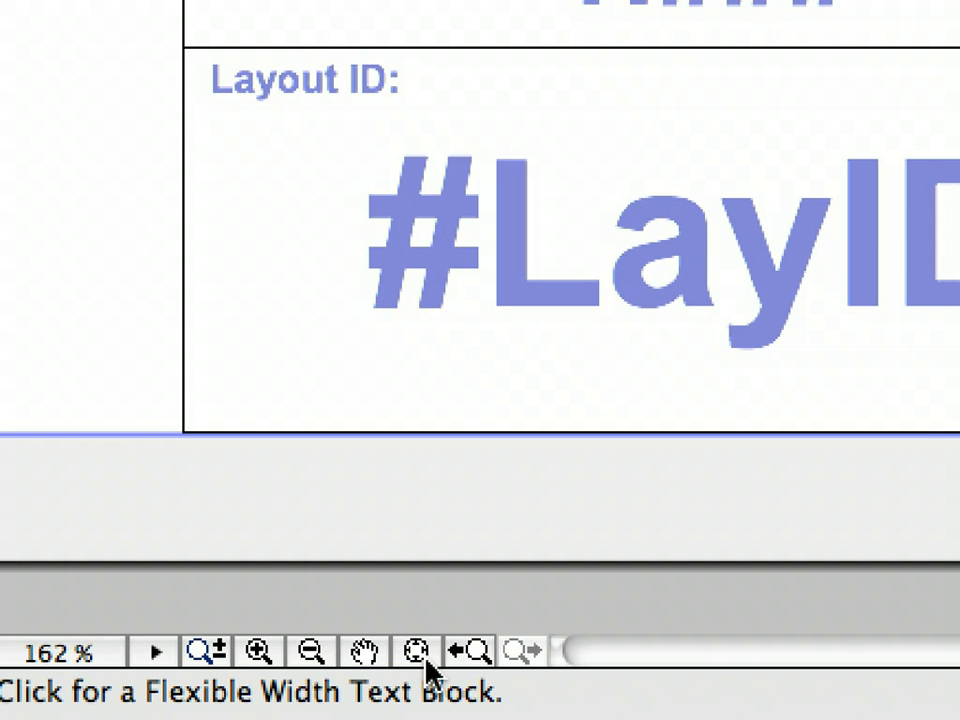
left_click(420, 655)
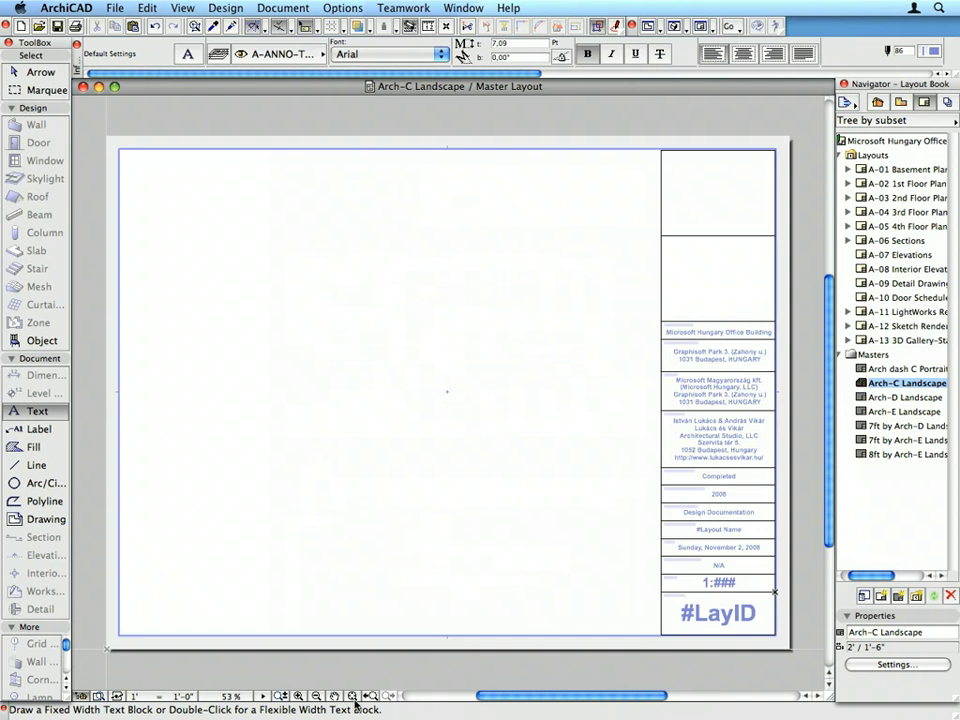
left_click(353, 696)
left_click(647, 137)
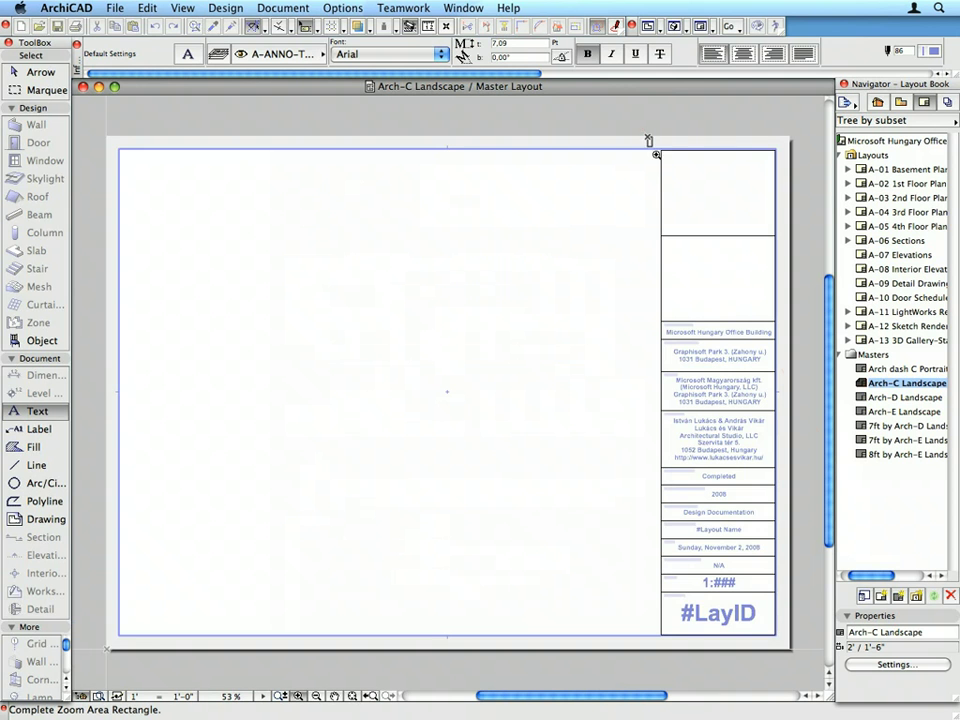
left_click(788, 327)
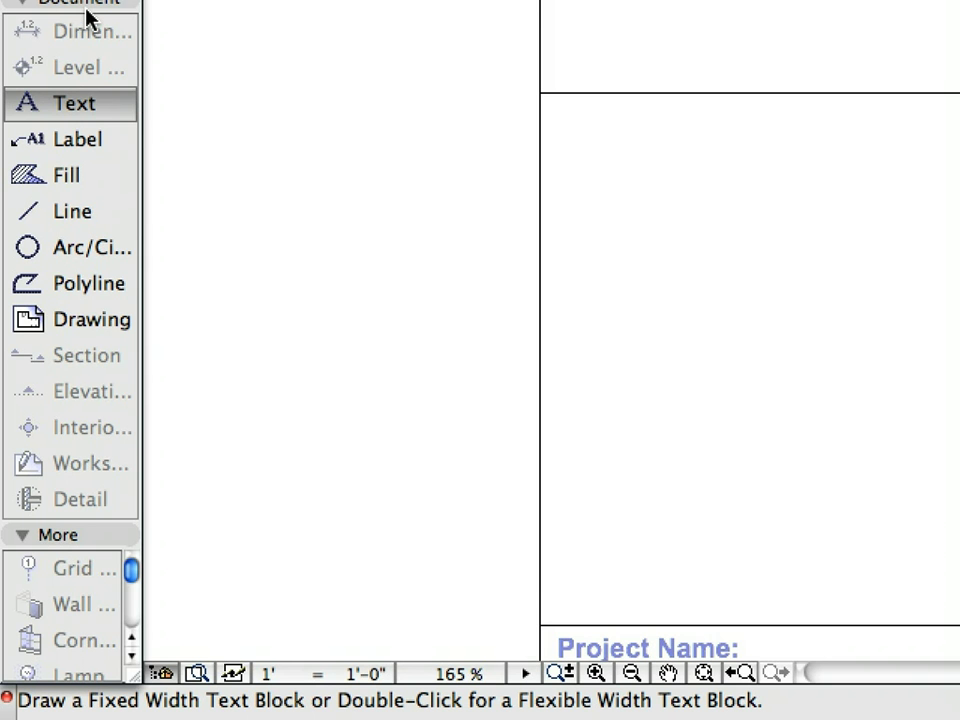
Step: Load South Eastern View.png as the default image for the Figure tool
left_click(88, 5)
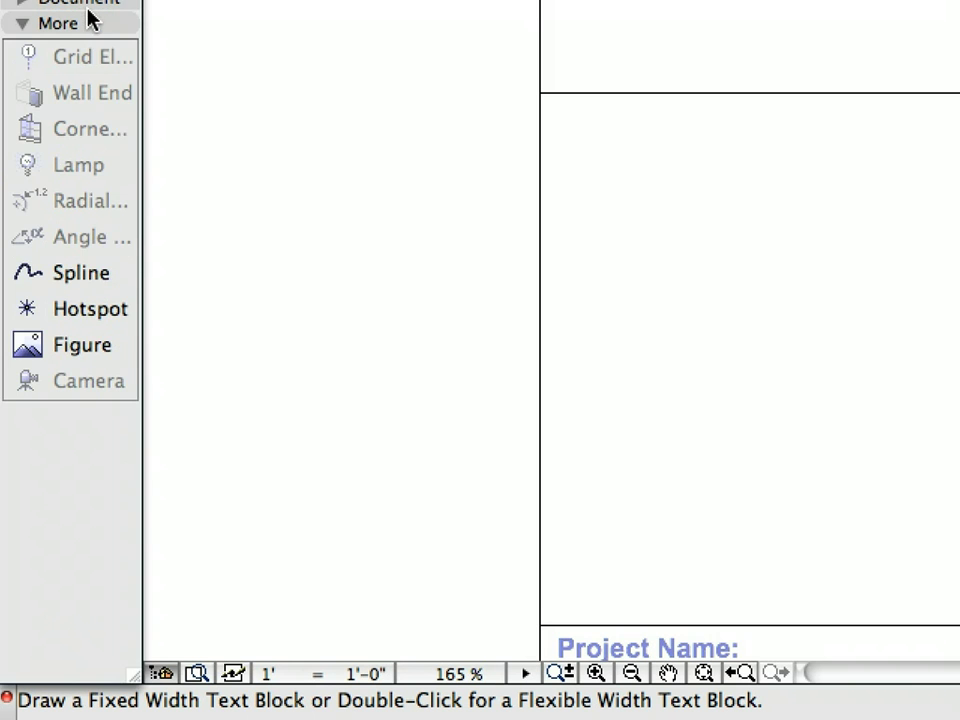
left_click(97, 348)
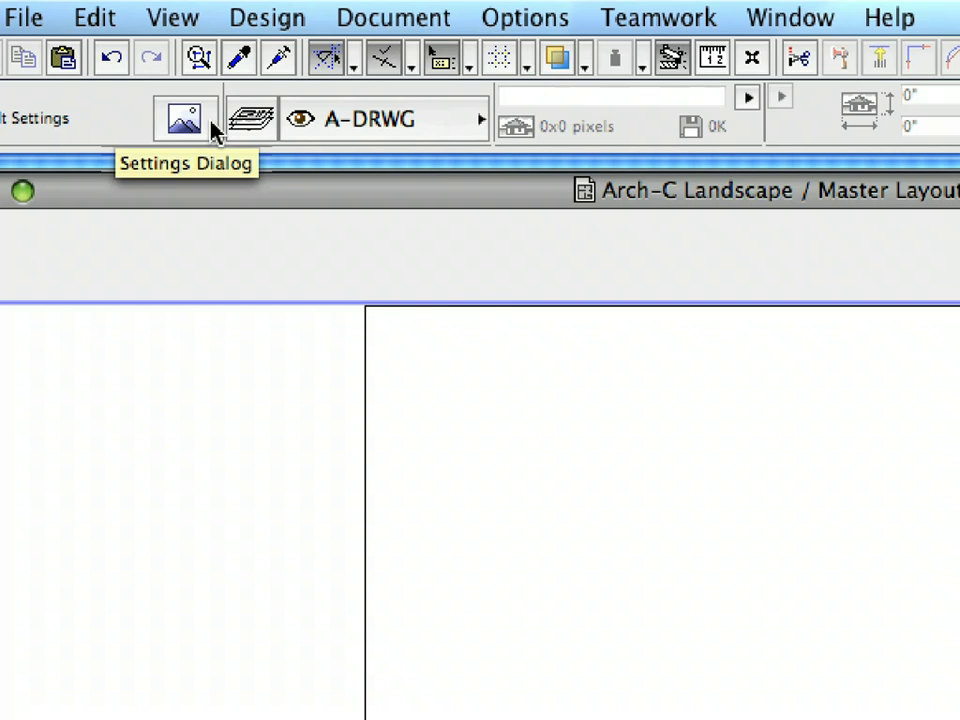
left_click(211, 122)
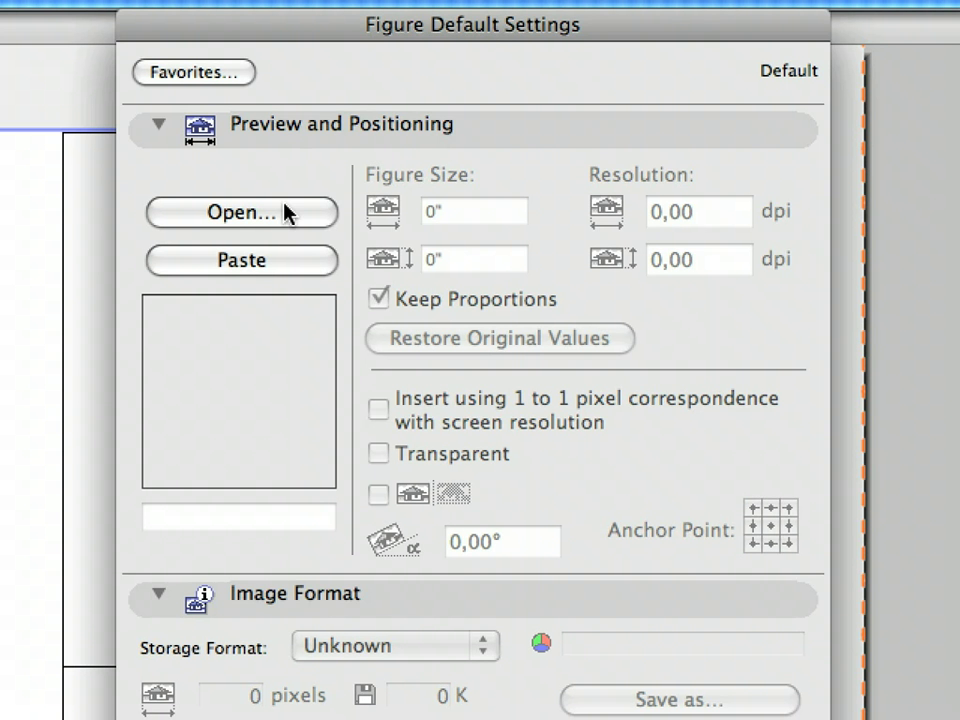
left_click(285, 213)
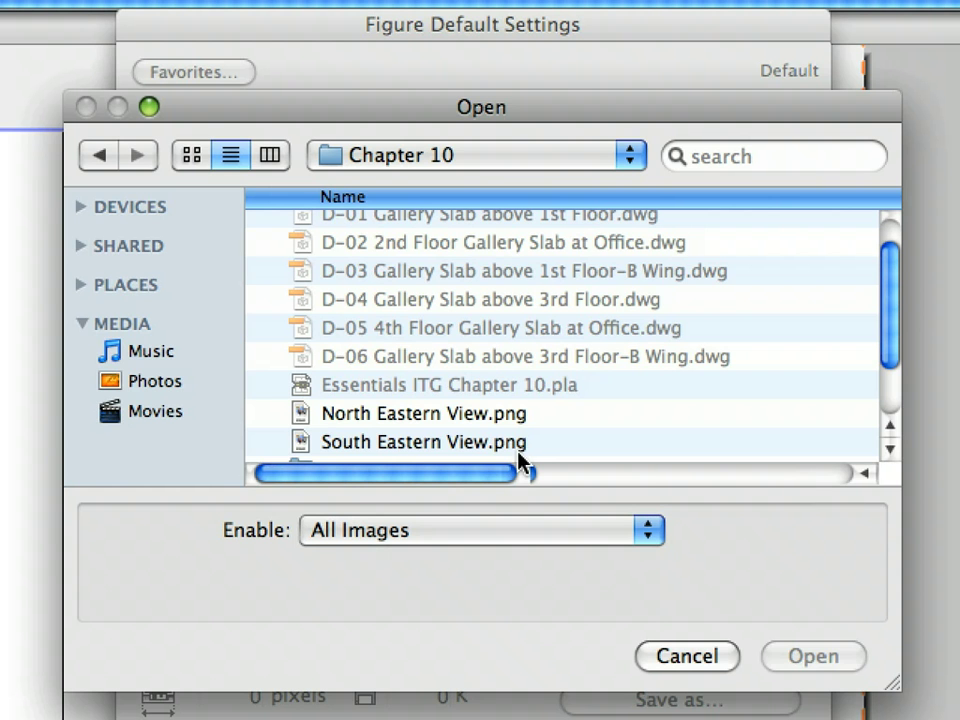
left_click(486, 446)
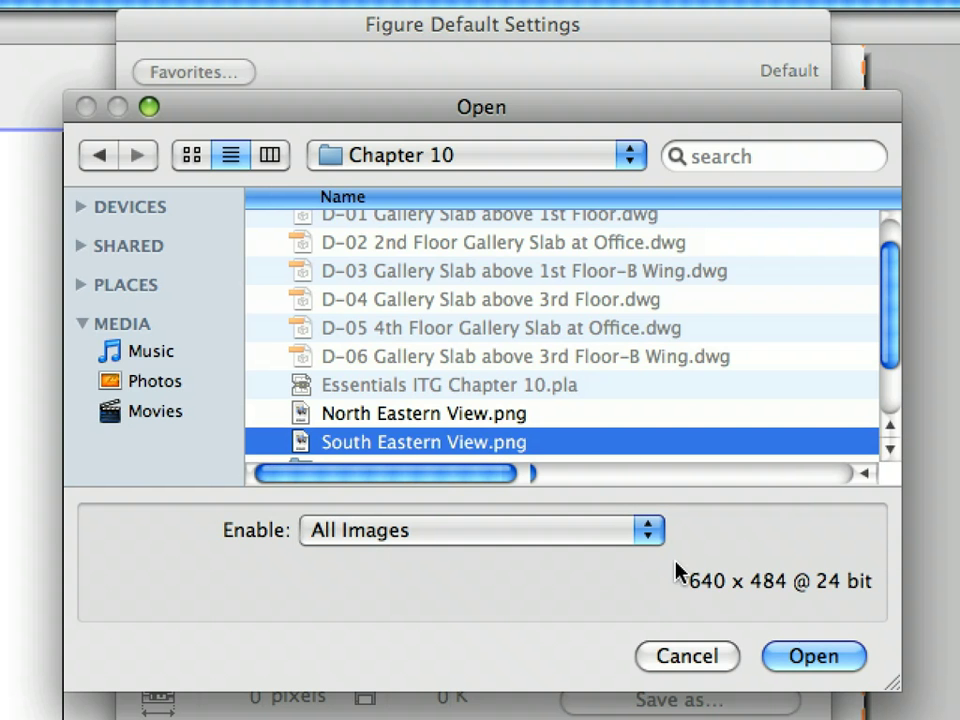
left_click(849, 660)
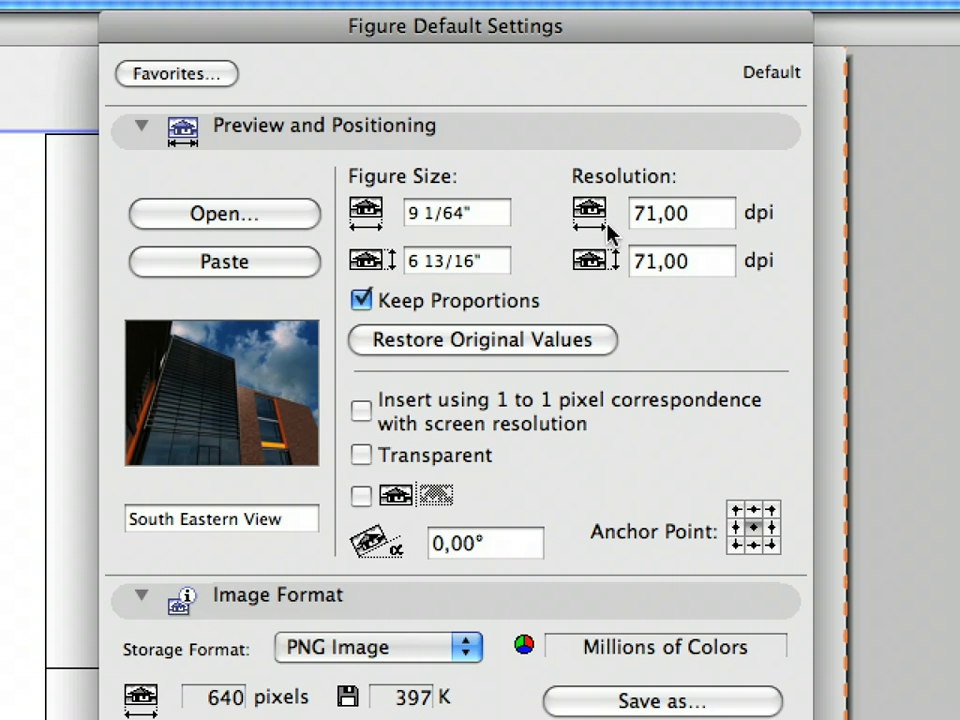
Step: Change the figure resolution from 71 to 180 dpi and confirm the settings
left_click(726, 212)
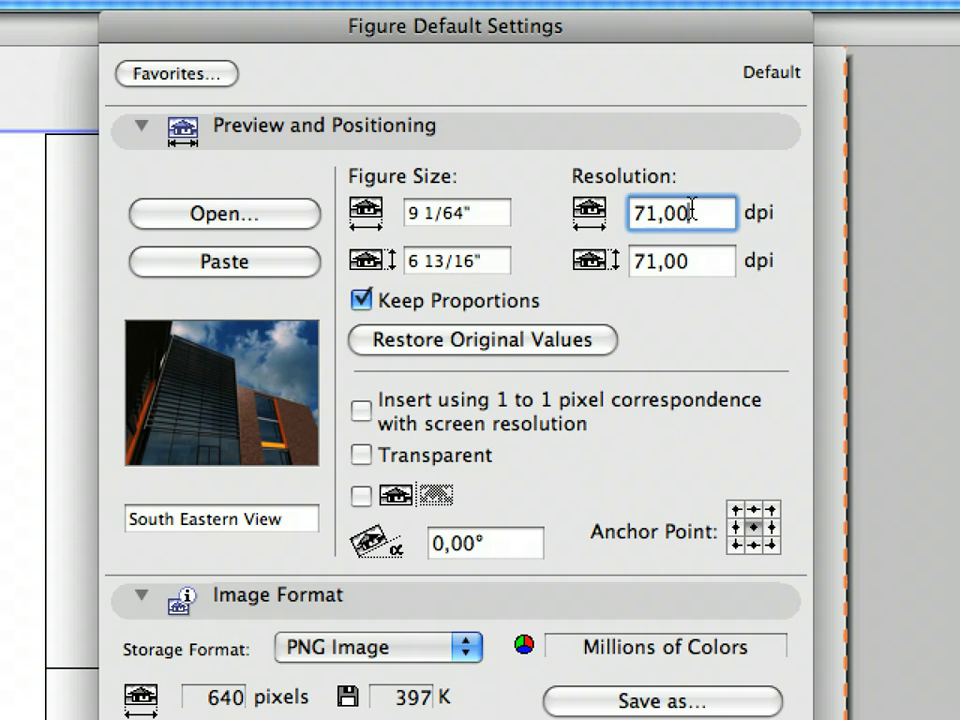
left_click_drag(691, 211, 571, 195)
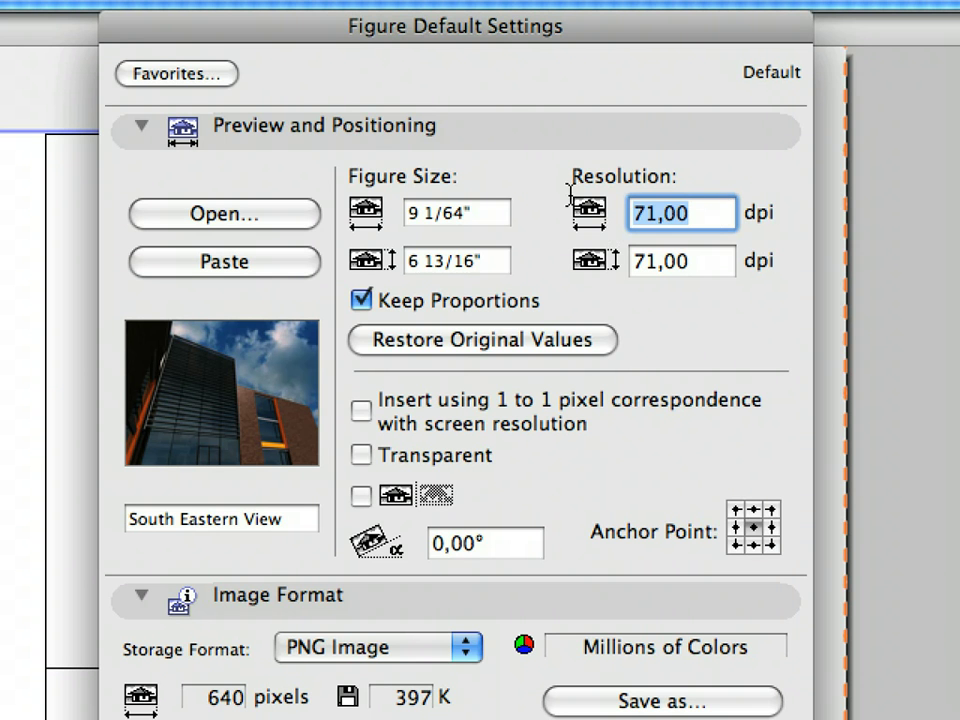
type("180")
key("Tab")
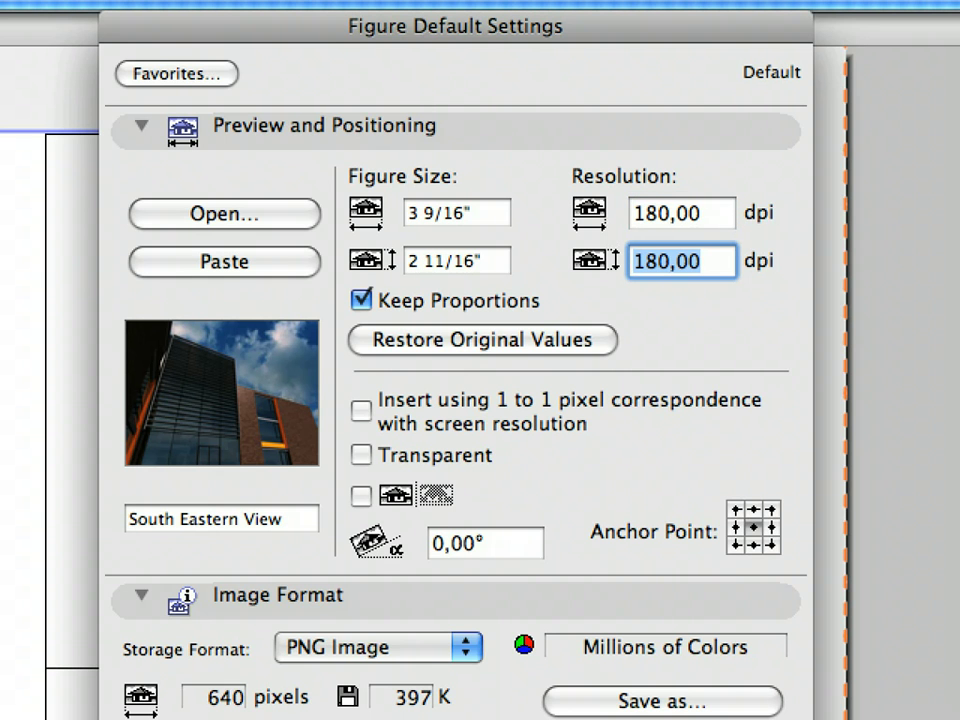
left_click(663, 600)
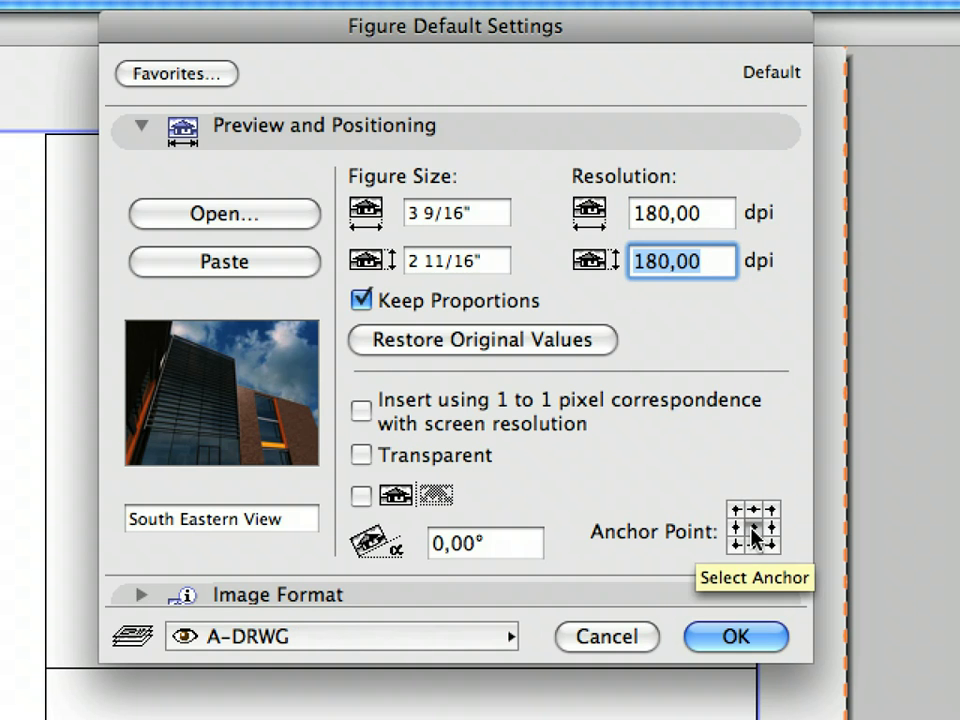
left_click(758, 638)
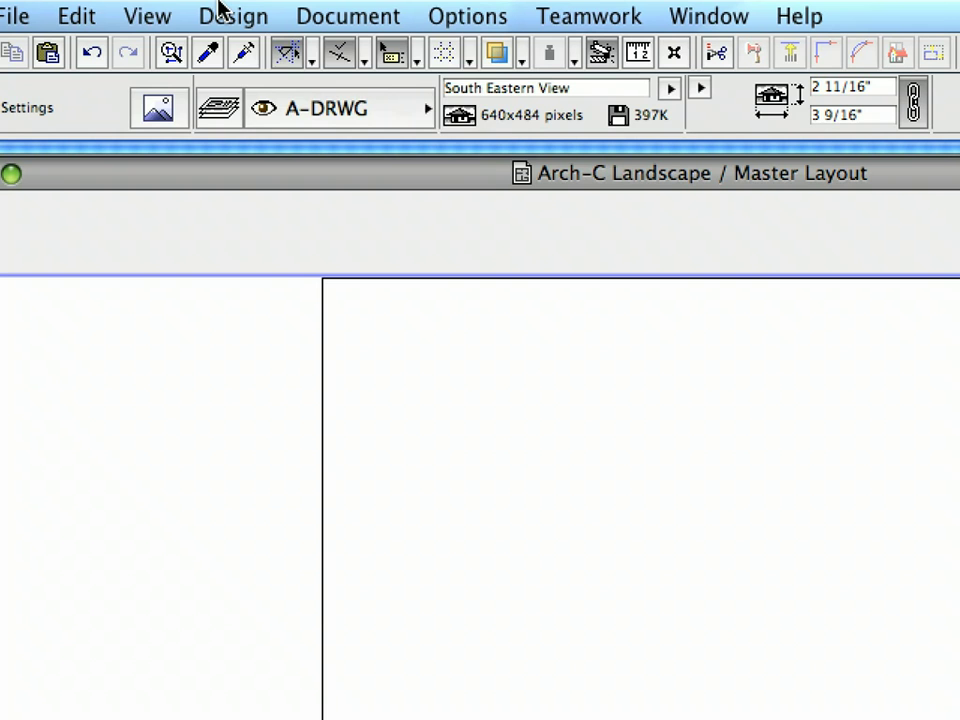
Step: Confirm the Half midpoint snap is on and start a guide line segment
left_click(145, 14)
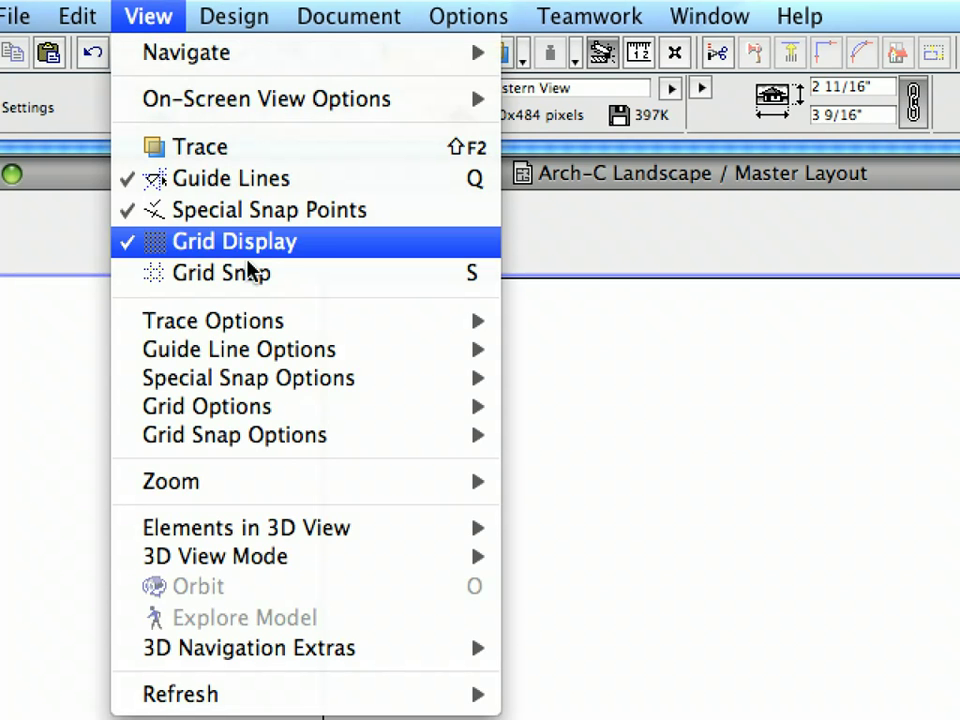
mouse_move(350, 378)
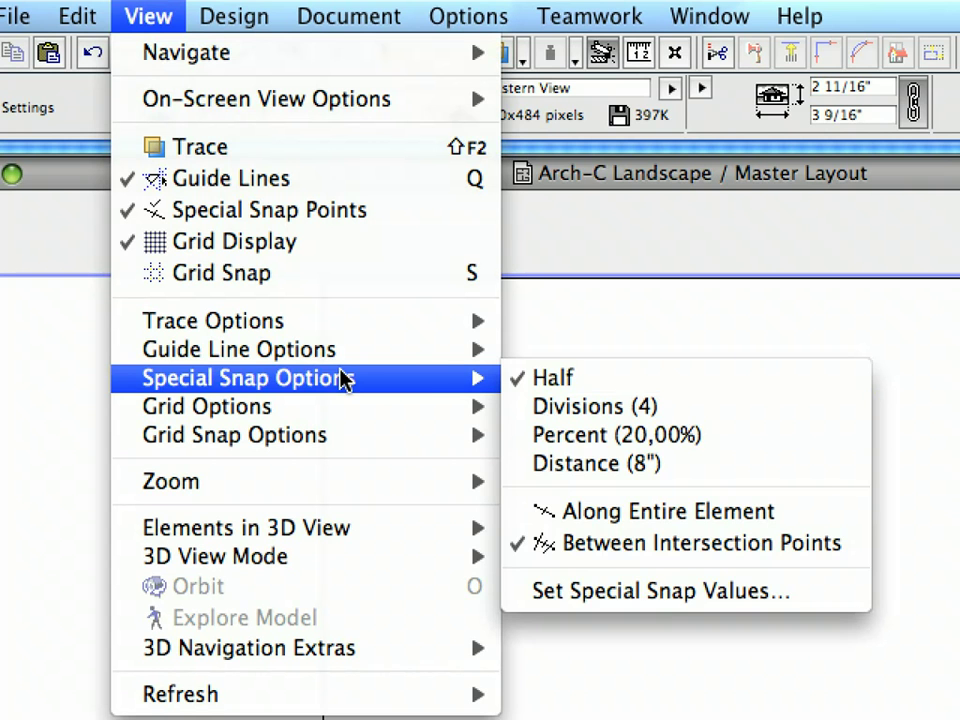
mouse_move(343, 355)
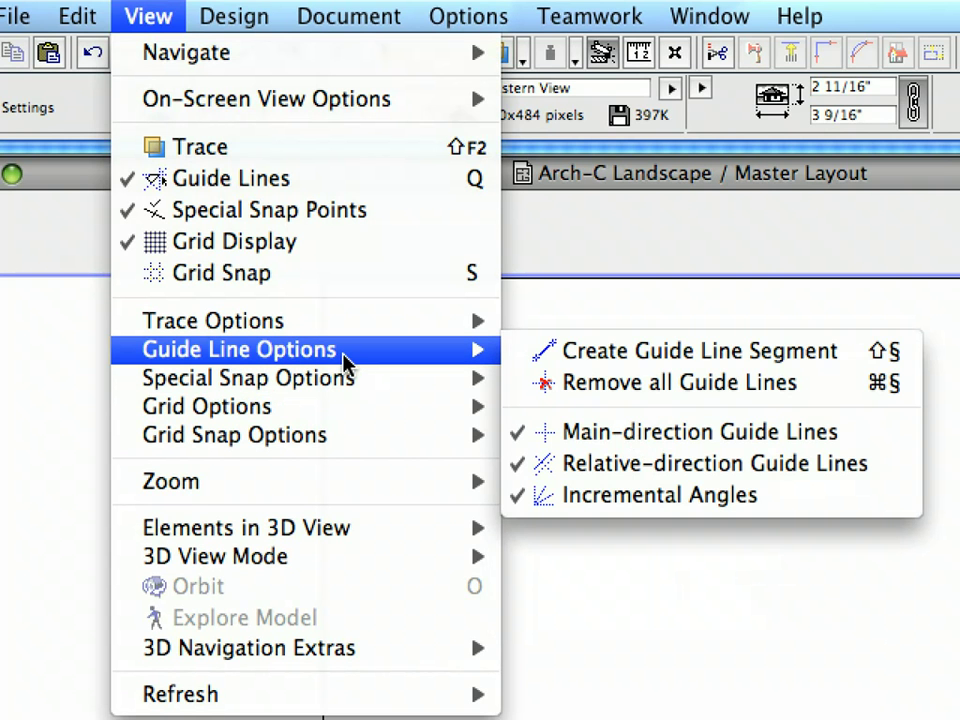
left_click(522, 352)
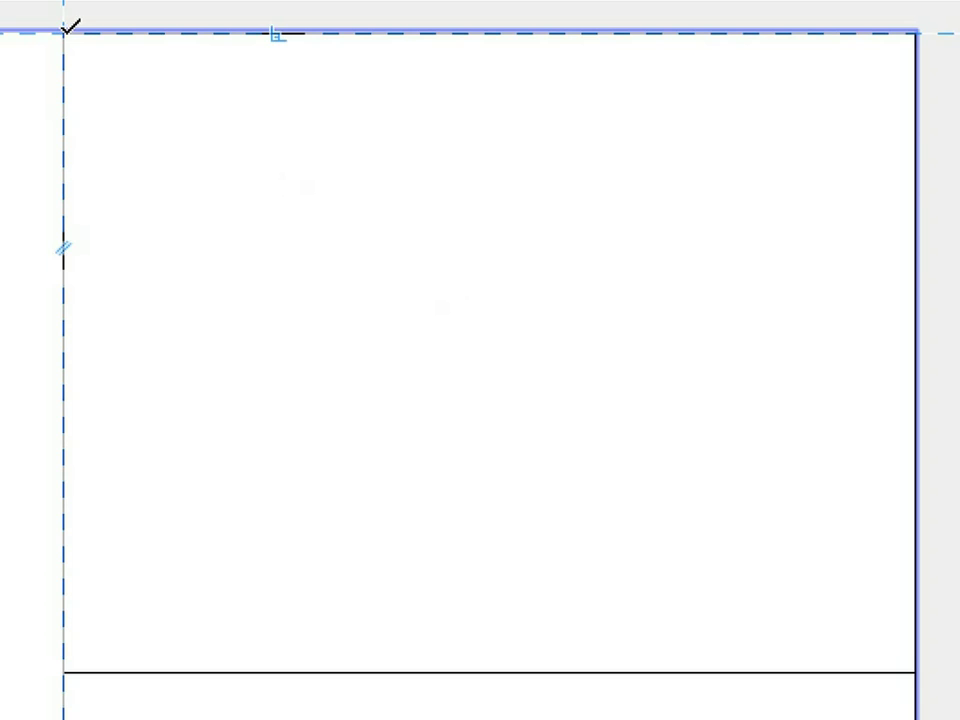
Step: Draw a corner-to-corner guide across the top box and drop the South Eastern View image on its midpoint
left_click(64, 32)
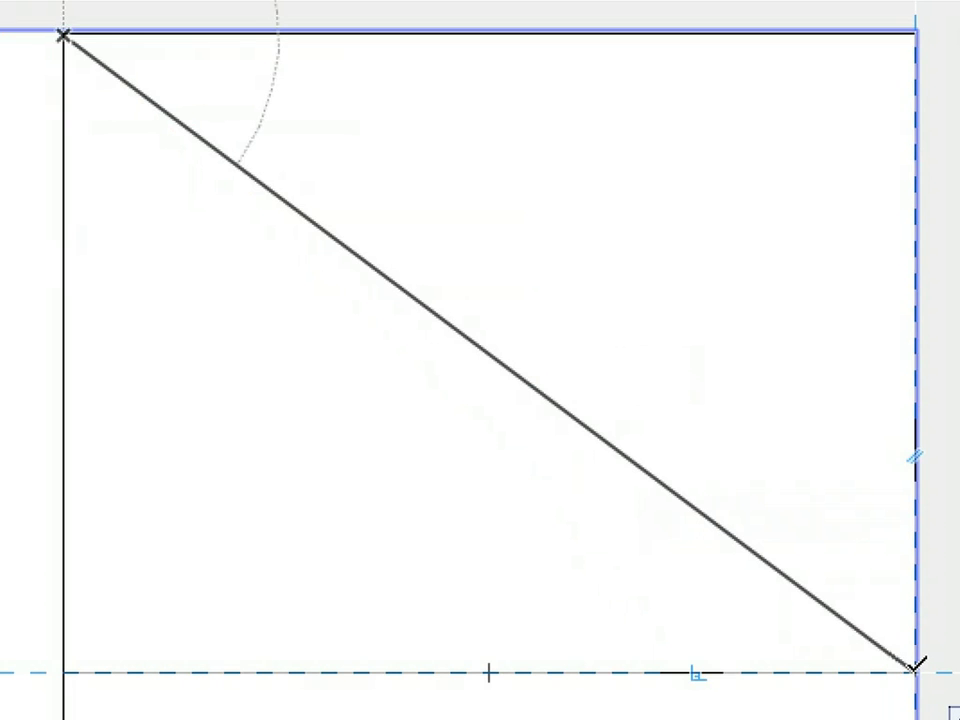
left_click(916, 664)
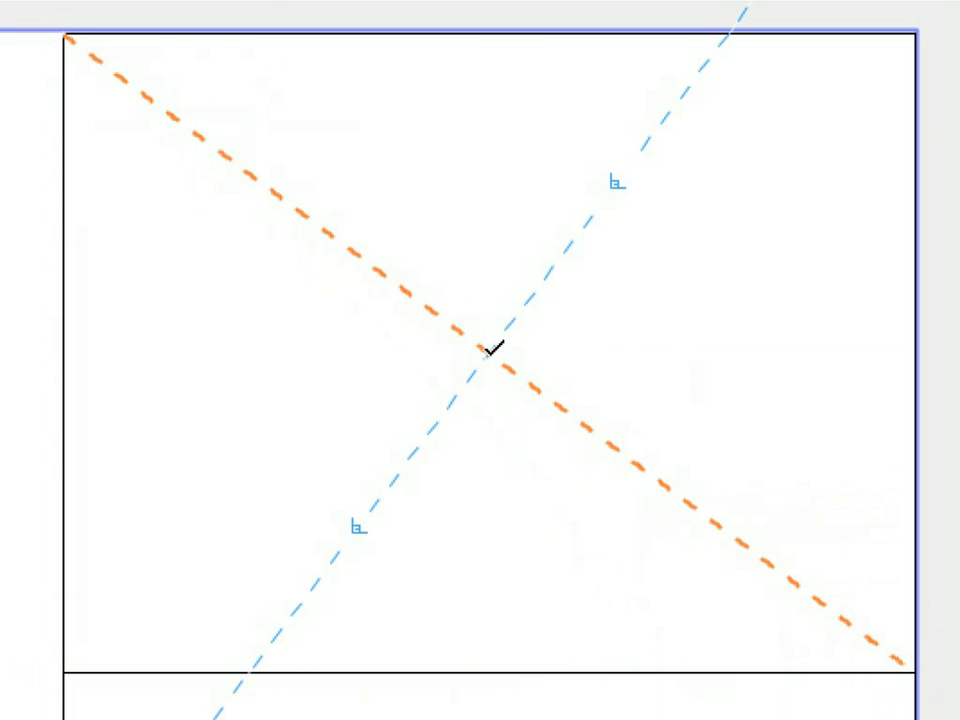
left_click(494, 347)
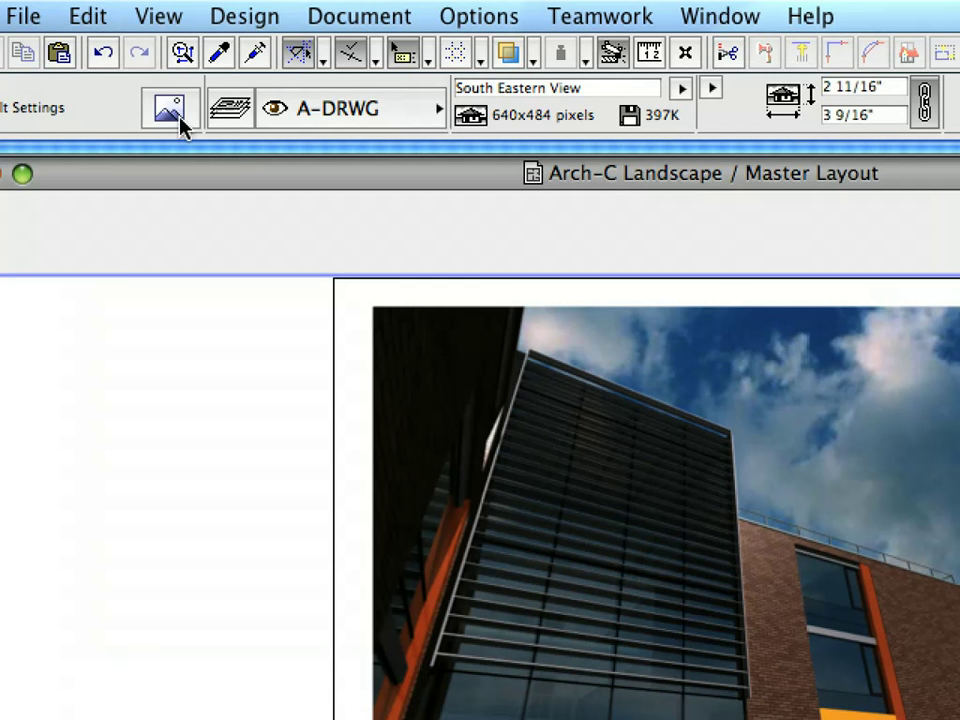
Step: Load North Eastern View.png as the default figure image
left_click(180, 118)
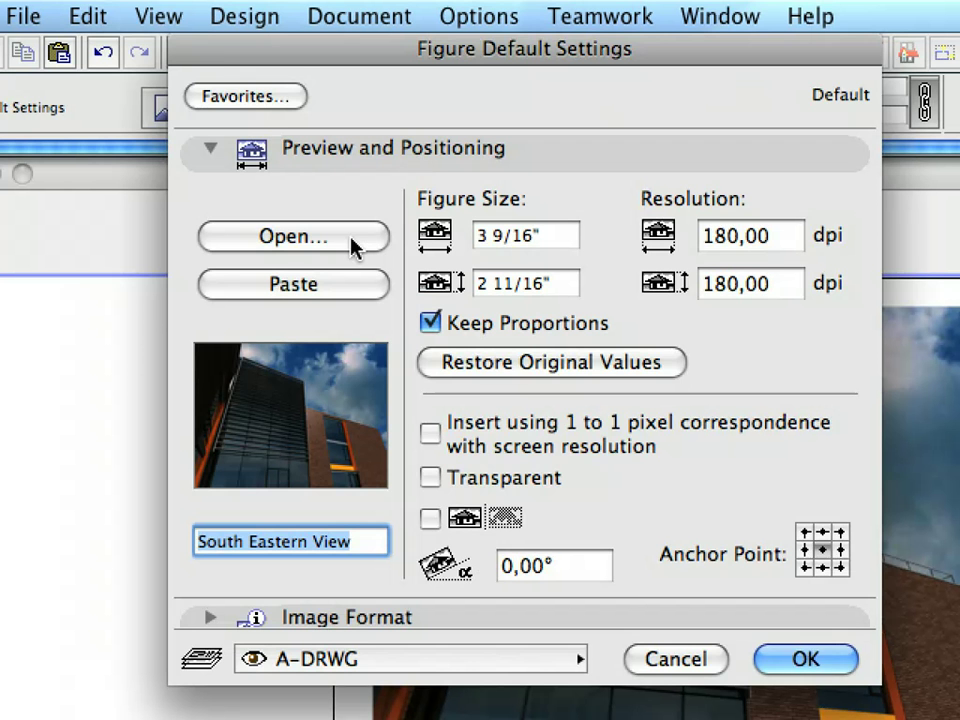
left_click(354, 243)
left_click_drag(884, 283, 884, 303)
left_click(490, 367)
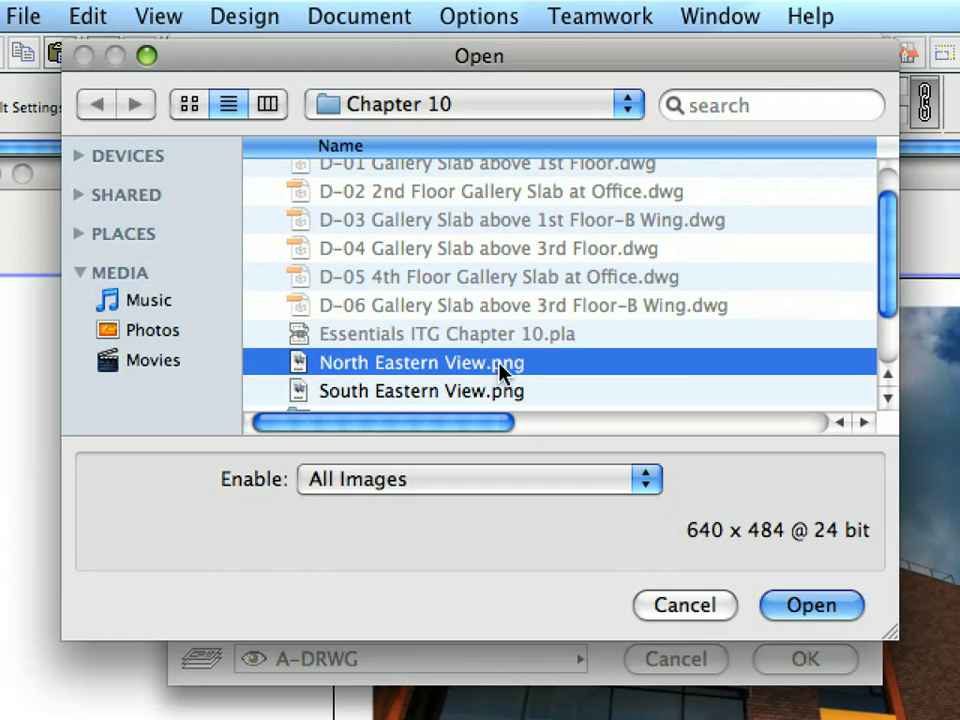
left_click(821, 606)
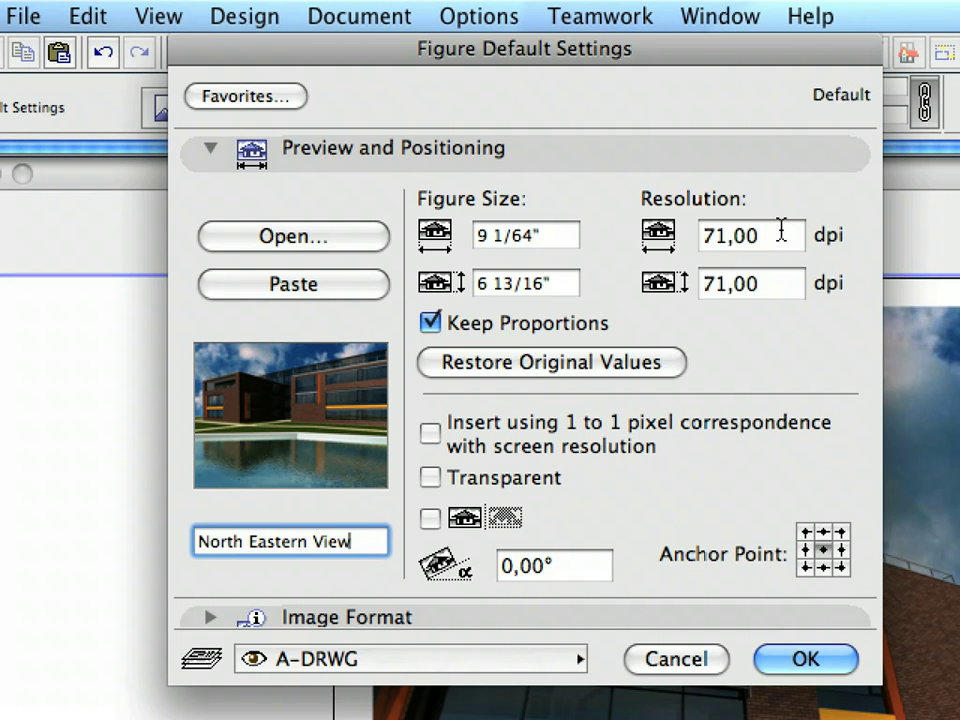
Step: Set both width and height resolution to 180 dpi and confirm the figure settings
left_click(783, 232)
type("180")
key("Tab")
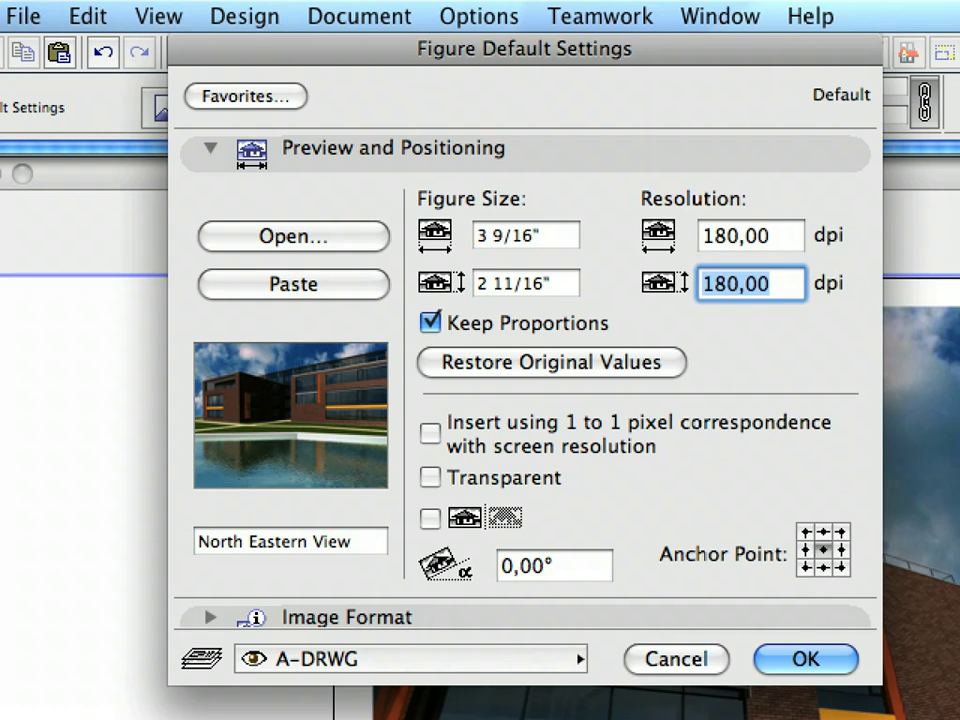
type("180")
key("Tab")
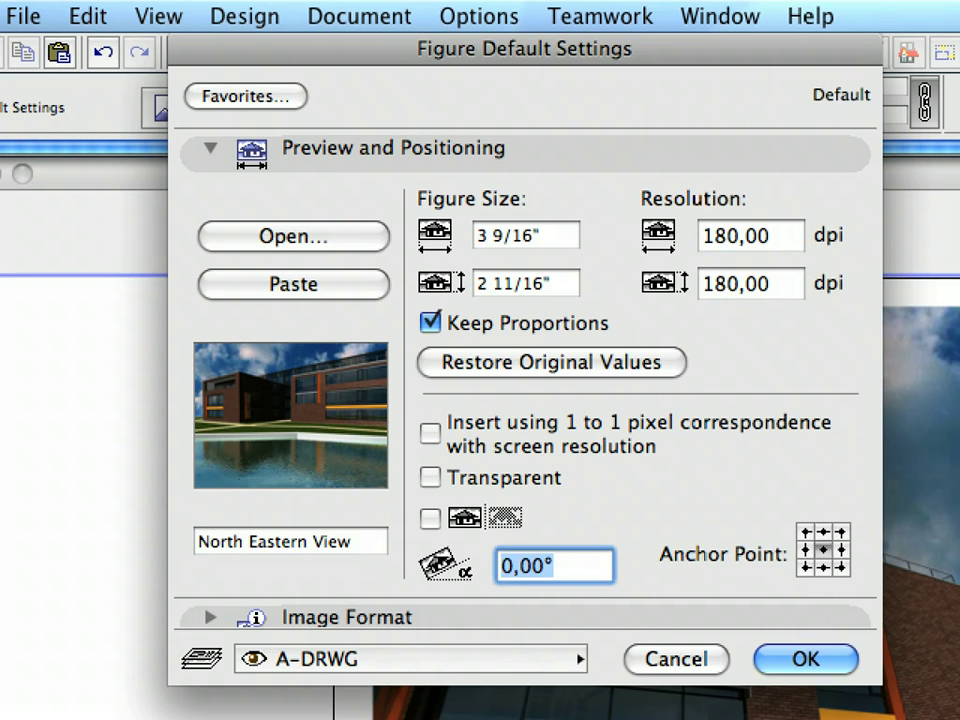
left_click(836, 666)
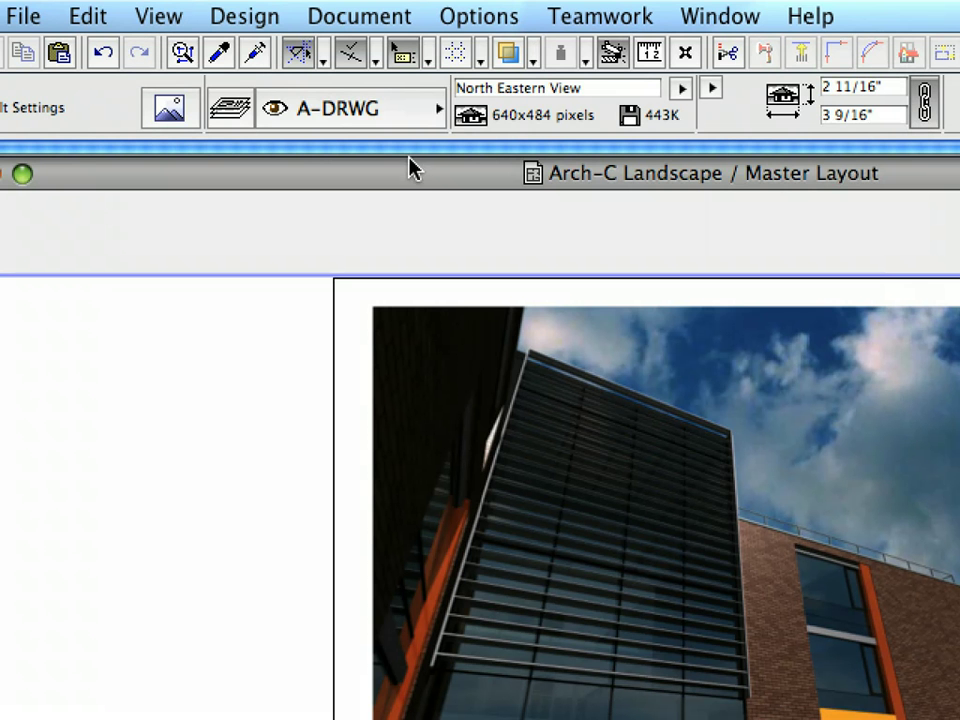
Step: With Half snap kept on, draw a guide from the second box's top-left to bottom-right corner
left_click(323, 61)
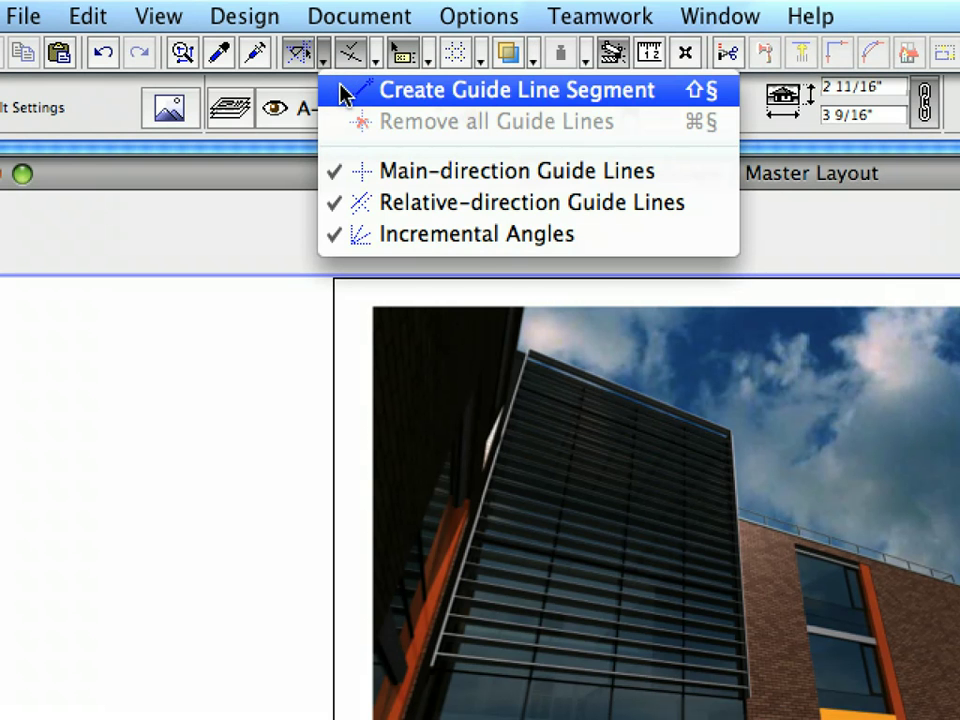
left_click(341, 88)
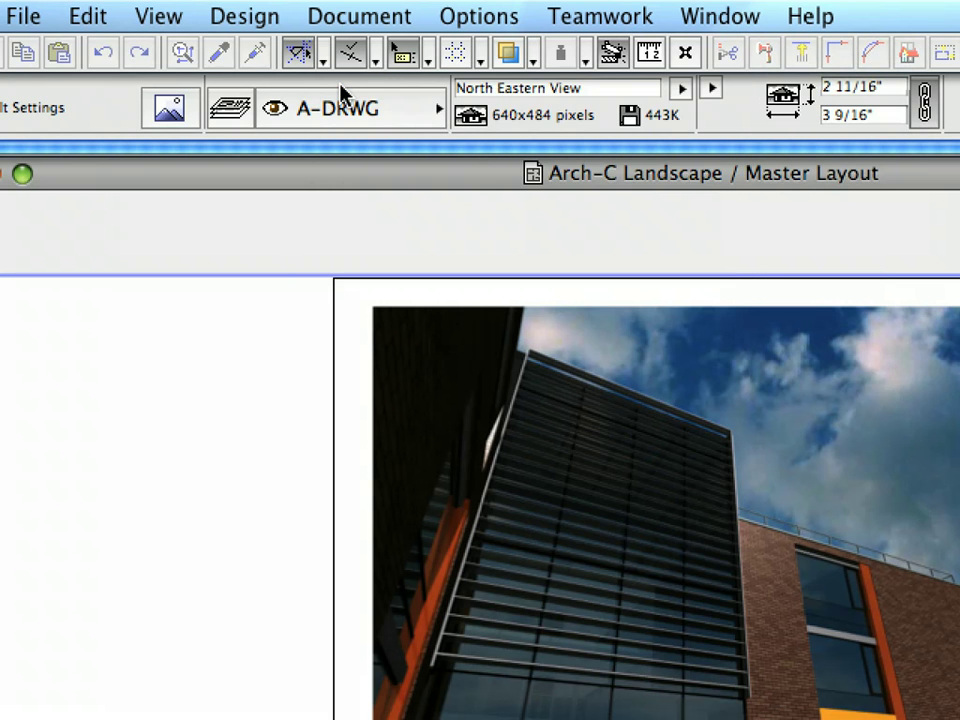
left_click(377, 61)
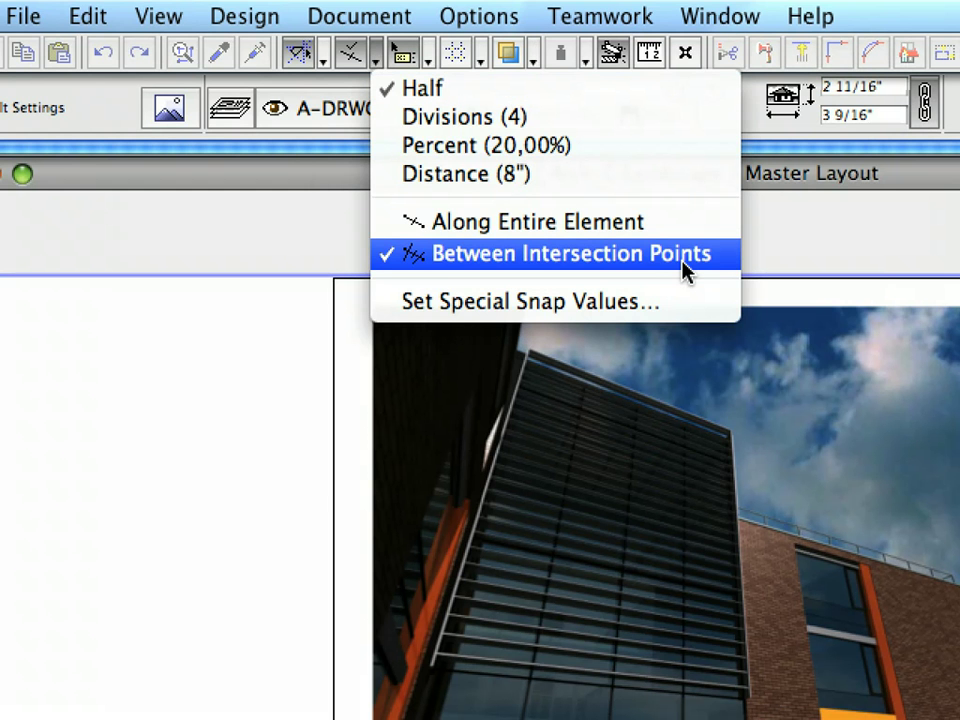
left_click(799, 272)
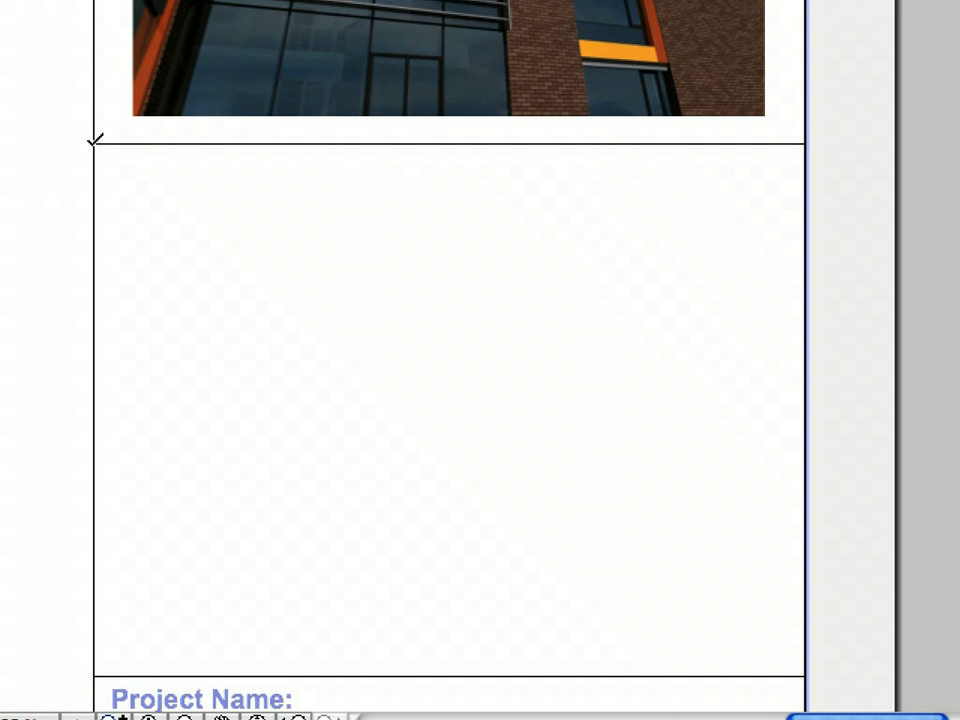
left_click(93, 144)
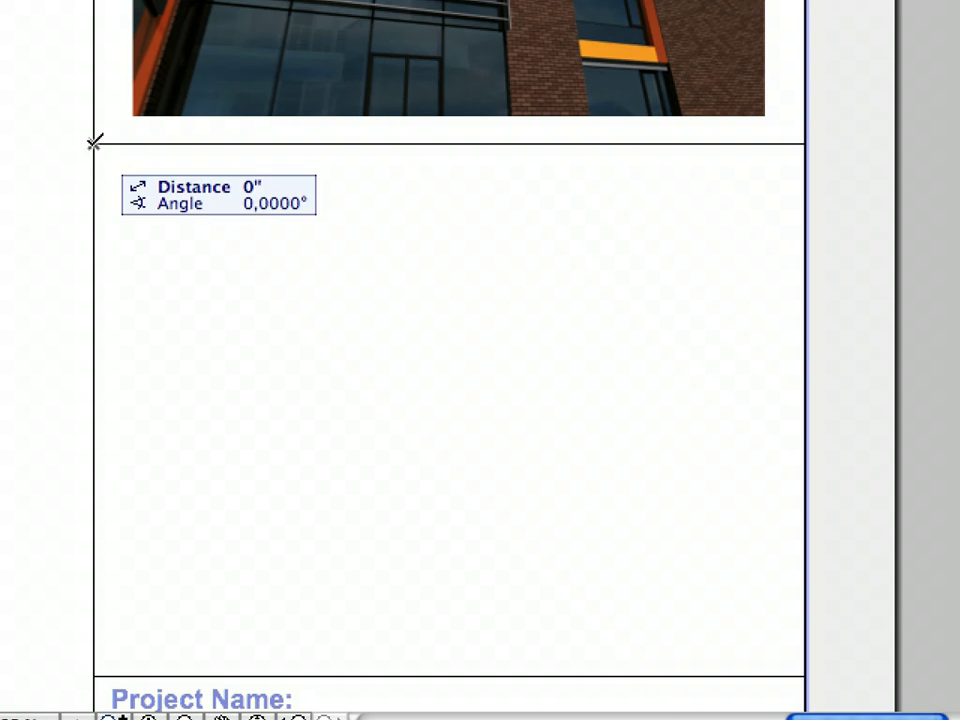
left_click(805, 672)
key("Return")
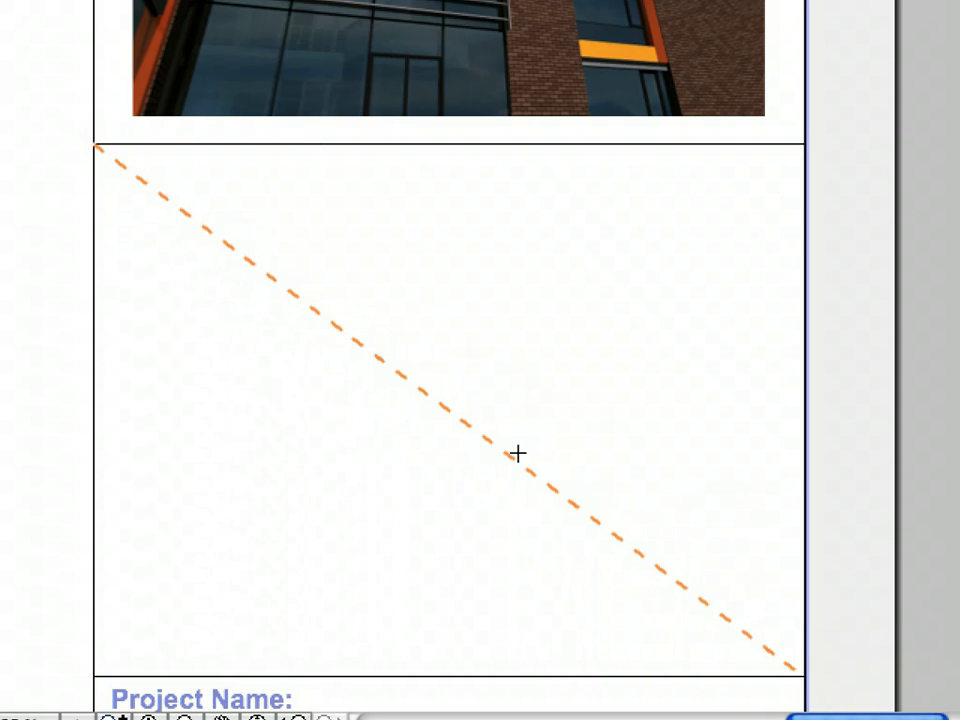